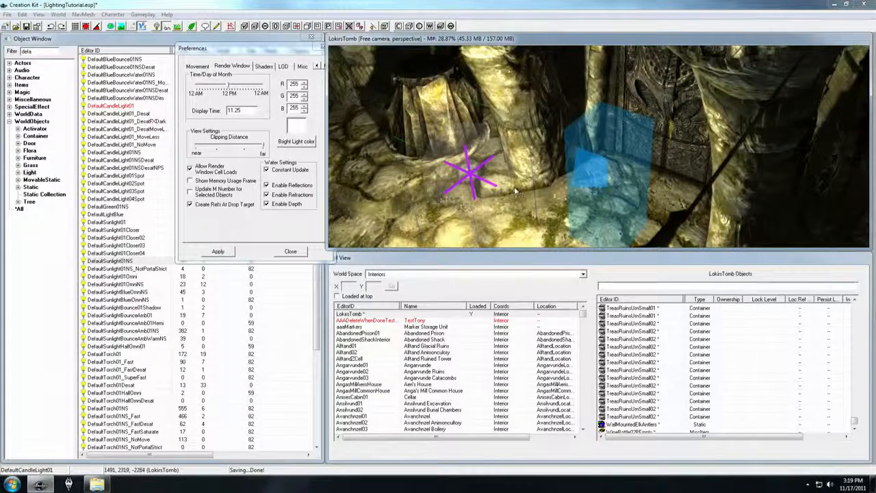
- Delete the DefaultCandleLight01 light on the stone floor beside the doorway
{"action": "mouse_move", "coordinate": [515, 191]}
{"action": "middle_mouse_down", "text": "shift"}
{"action": "mouse_move", "coordinate": [573, 164]}
{"action": "mouse_move", "coordinate": [558, 184]}
{"action": "mouse_move", "coordinate": [555, 171]}
{"action": "middle_mouse_up", "text": "shift"}
{"action": "scroll", "coordinate": [526, 176], "scroll_direction": "down", "scroll_amount": 5}
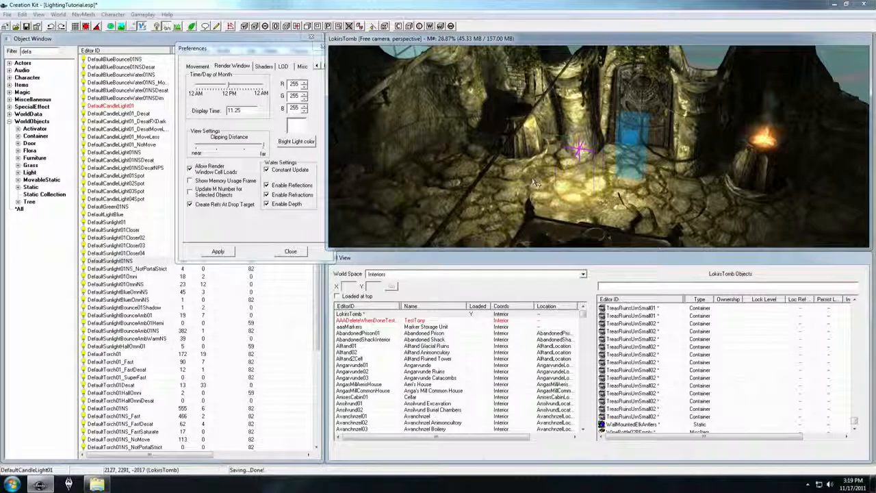
{"action": "middle_click_drag", "start_coordinate": [545, 185], "coordinate": [574, 145], "text": "shift"}
{"action": "key", "text": "Delete"}
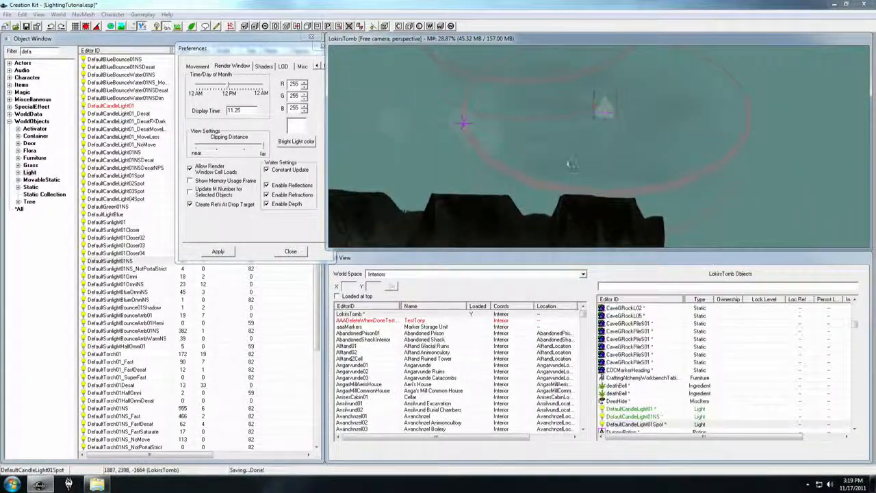
- Place a copy of the outside DefaultCandleLight01Spot light in the tomb room and adjust its position near the doorway
{"action": "key", "text": "Delete"}
{"action": "left_click_drag", "start_coordinate": [539, 121], "coordinate": [541, 48]}
{"action": "middle_click_drag", "start_coordinate": [532, 90], "coordinate": [533, 103]}
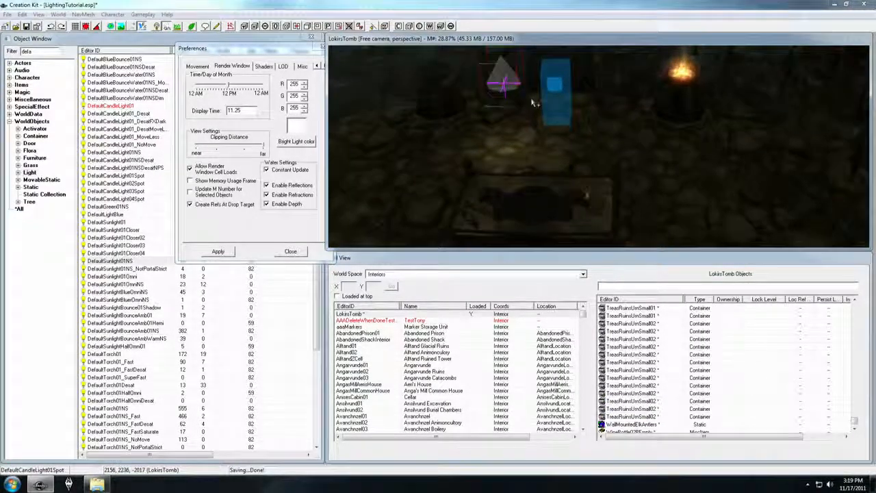
{"action": "left_click_drag", "start_coordinate": [510, 88], "coordinate": [512, 63]}
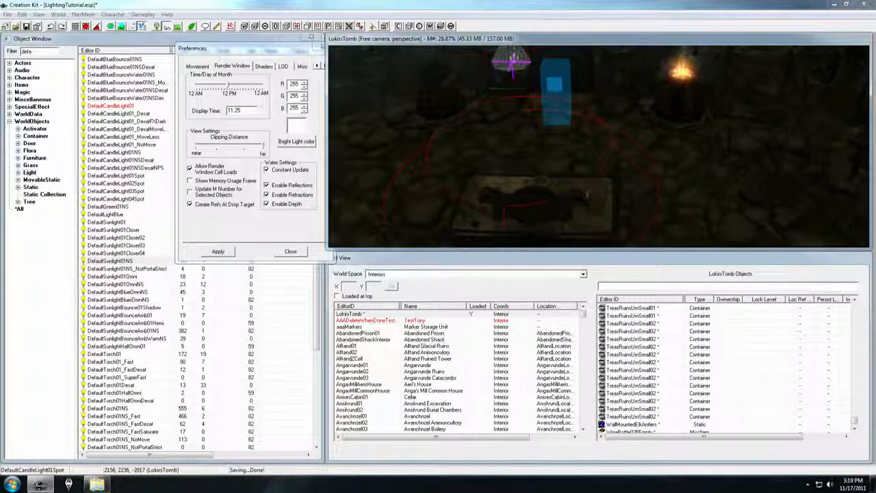
- Try lighting the tomb room with a copy of the outside DefaultCandleLight01NS light
{"action": "scroll", "coordinate": [518, 92], "scroll_direction": "down", "scroll_amount": 5}
{"action": "middle_click_drag", "start_coordinate": [518, 92], "coordinate": [536, 120]}
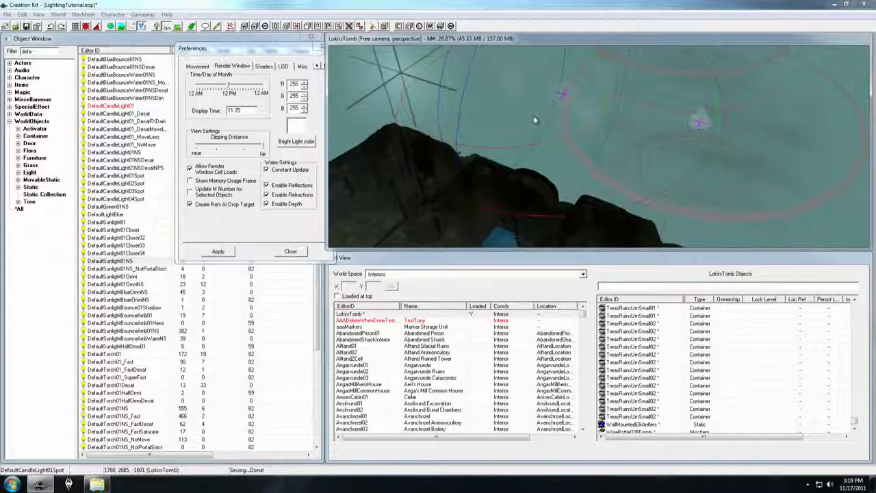
{"action": "left_click", "coordinate": [515, 89]}
{"action": "scroll", "coordinate": [517, 94], "scroll_direction": "down", "scroll_amount": 3}
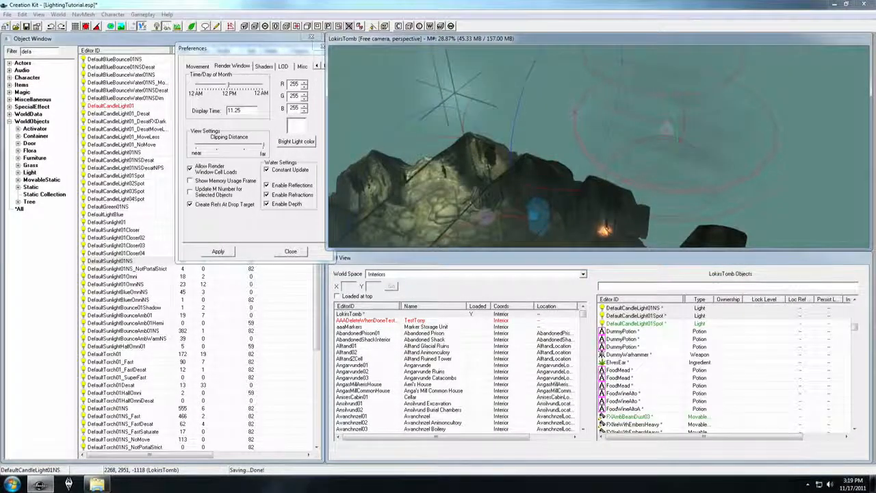
- Nudge the DefaultCandleLight01Spot light inside the tomb room, between the table and the blue doorway marker
{"action": "scroll", "coordinate": [488, 214], "scroll_direction": "up", "scroll_amount": 3}
{"action": "middle_click_drag", "start_coordinate": [488, 214], "coordinate": [515, 145]}
{"action": "scroll", "coordinate": [528, 125], "scroll_direction": "down", "scroll_amount": 2}
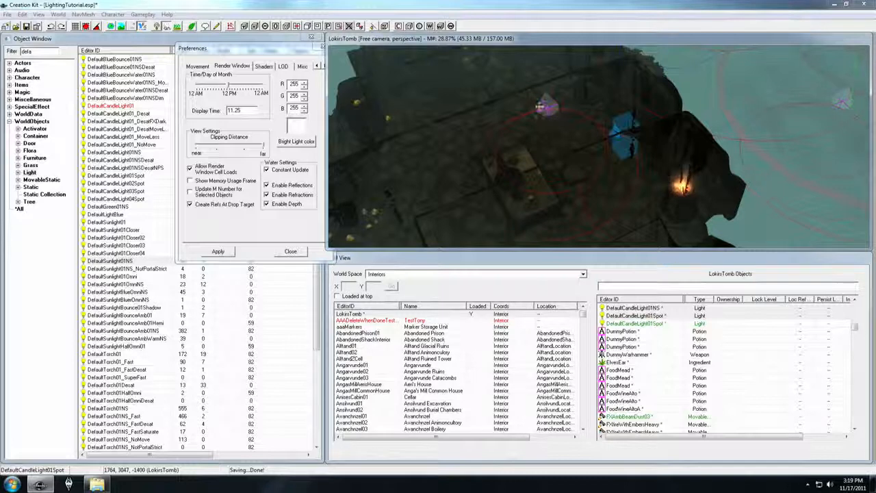
{"action": "left_click_drag", "start_coordinate": [544, 105], "coordinate": [551, 110]}
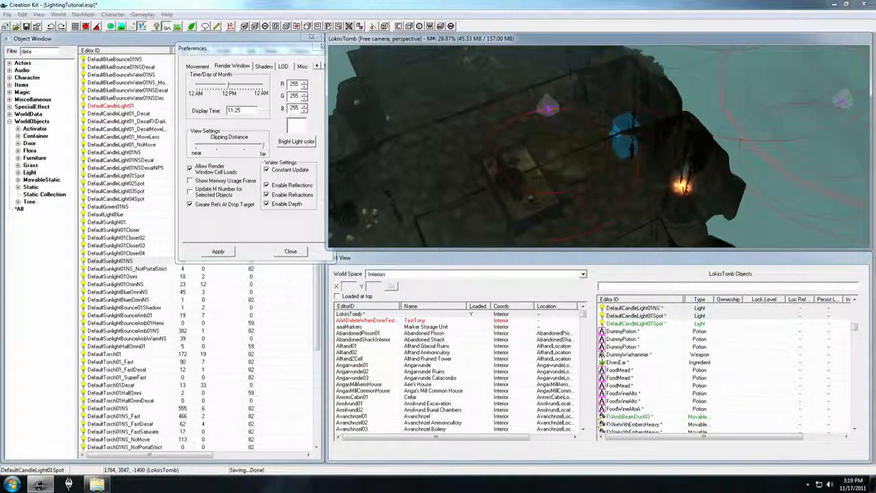
- Place a copy of the outside DefaultCandleLight01 light on the tomb room's stone floor
{"action": "middle_click_drag", "start_coordinate": [548, 107], "coordinate": [558, 133]}
{"action": "left_click", "coordinate": [723, 105]}
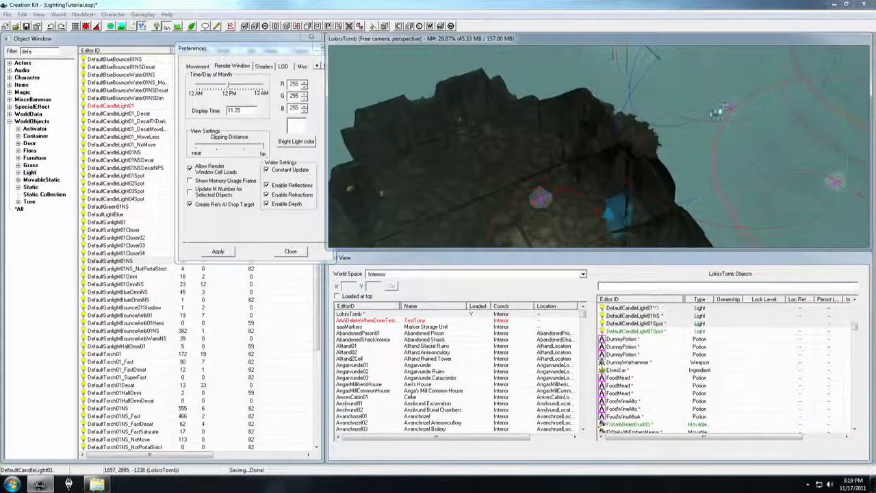
{"action": "key", "text": "ctrl+z"}
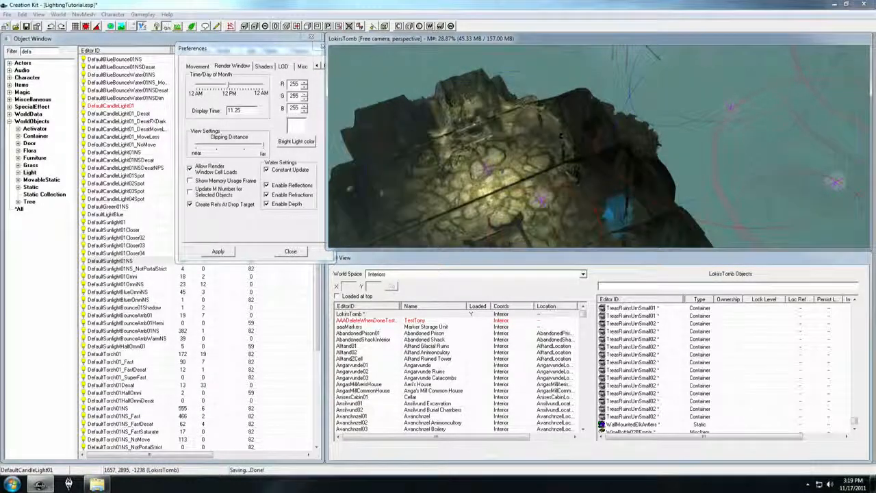
- Move the DefaultCandleLight01 copy from the stone floor to above the alchemy table
{"action": "scroll", "coordinate": [521, 155], "scroll_direction": "up", "scroll_amount": 5}
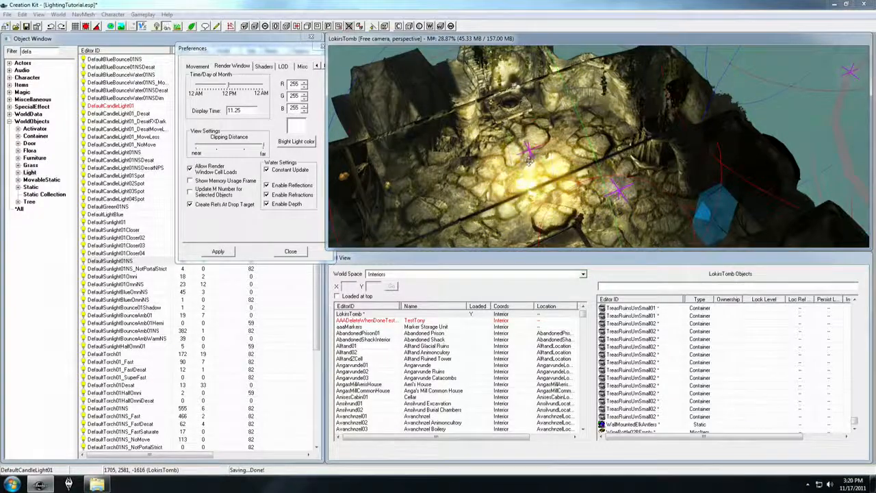
{"action": "scroll", "coordinate": [528, 159], "scroll_direction": "up", "scroll_amount": 5}
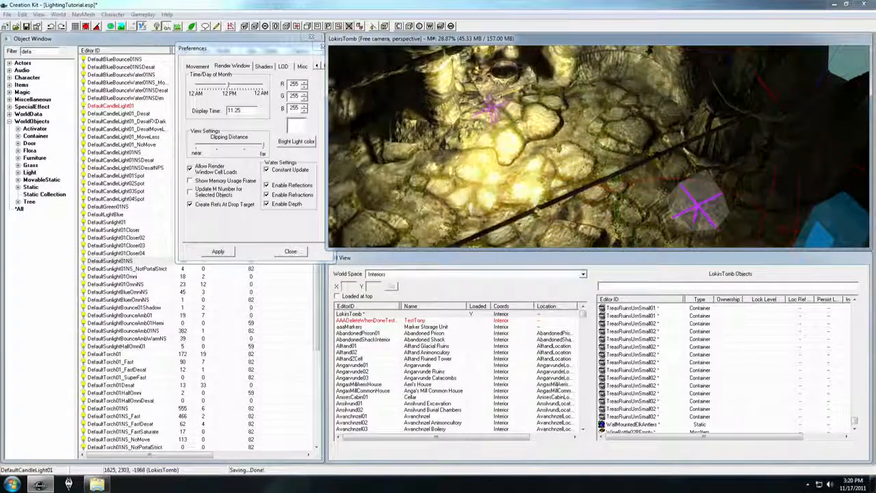
{"action": "scroll", "coordinate": [504, 121], "scroll_direction": "up", "scroll_amount": 2}
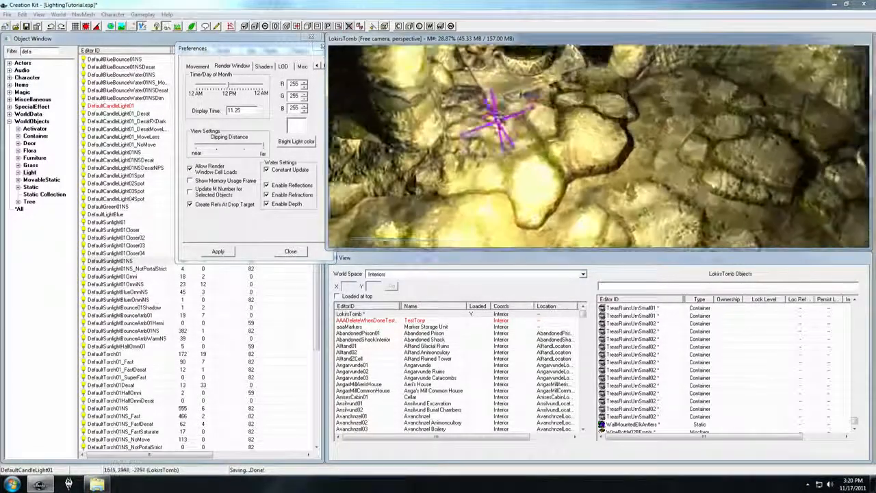
{"action": "scroll", "coordinate": [525, 132], "scroll_direction": "down", "scroll_amount": 7}
{"action": "middle_click_drag", "start_coordinate": [525, 132], "coordinate": [540, 127], "text": "shift"}
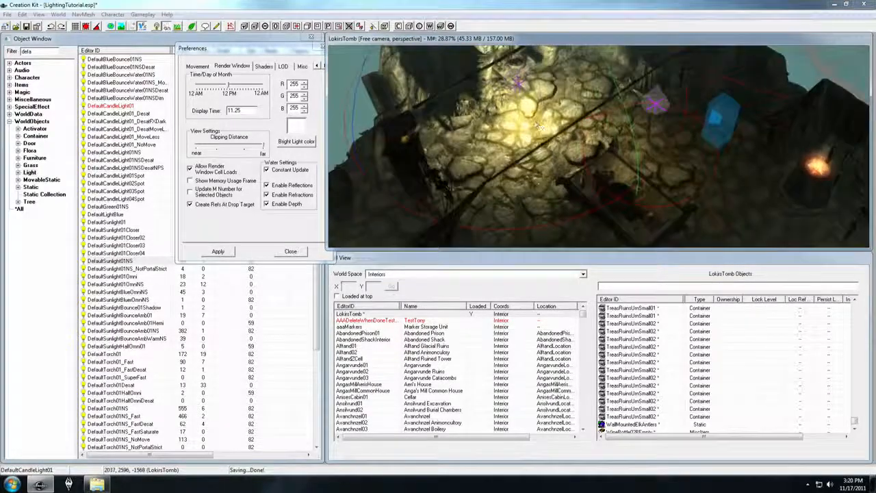
{"action": "left_click_drag", "start_coordinate": [519, 87], "coordinate": [620, 170]}
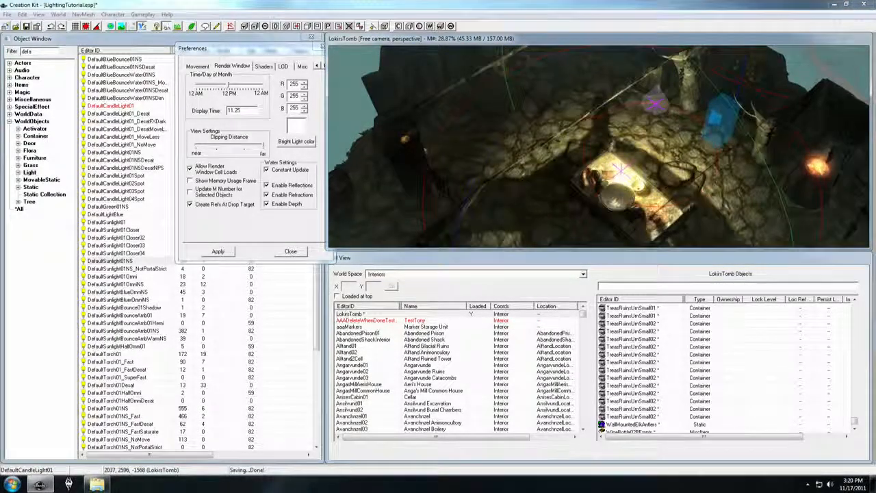
- Shift the DefaultCandleLight01 copy sideways above the tabletop, close to the small bowl
{"action": "scroll", "coordinate": [628, 179], "scroll_direction": "up", "scroll_amount": 5}
{"action": "mouse_move", "coordinate": [628, 180]}
{"action": "middle_mouse_down", "text": "shift"}
{"action": "mouse_move", "coordinate": [597, 171]}
{"action": "mouse_move", "coordinate": [619, 167]}
{"action": "mouse_move", "coordinate": [609, 164]}
{"action": "middle_mouse_up", "text": "shift"}
{"action": "scroll", "coordinate": [597, 171], "scroll_direction": "down", "scroll_amount": 6}
{"action": "scroll", "coordinate": [597, 172], "scroll_direction": "up", "scroll_amount": 8}
{"action": "scroll", "coordinate": [620, 168], "scroll_direction": "down", "scroll_amount": 3}
{"action": "scroll", "coordinate": [620, 167], "scroll_direction": "up", "scroll_amount": 3}
{"action": "left_click_drag", "start_coordinate": [468, 57], "coordinate": [578, 49]}
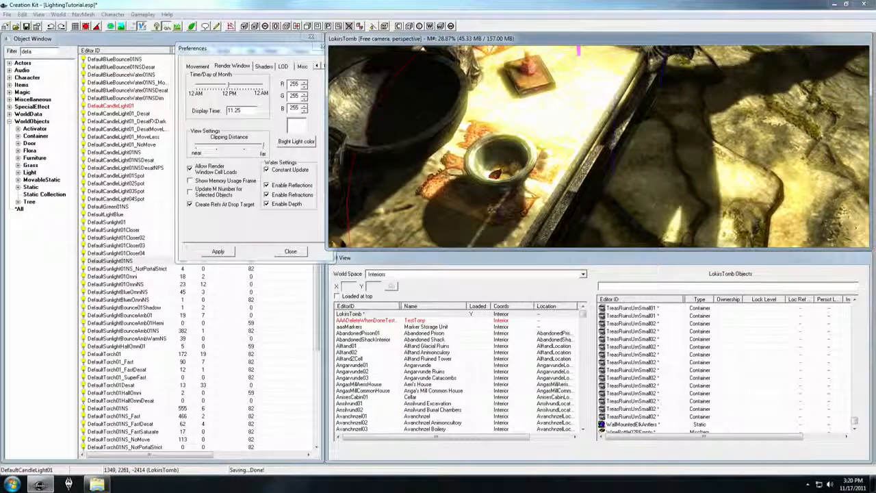
- Examine the light and shadow on and around the silver bowl on the table from several angles
{"action": "left_click", "coordinate": [499, 165]}
{"action": "middle_click_drag", "start_coordinate": [499, 164], "coordinate": [612, 189], "text": "shift"}
{"action": "scroll", "coordinate": [475, 157], "scroll_direction": "up", "scroll_amount": 4}
{"action": "scroll", "coordinate": [520, 172], "scroll_direction": "down", "scroll_amount": 6}
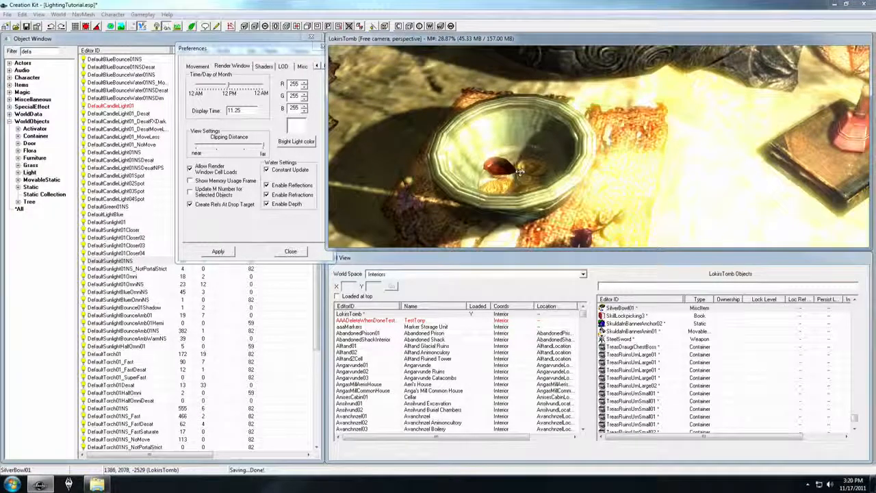
{"action": "left_click", "coordinate": [633, 123]}
{"action": "left_click", "coordinate": [676, 101]}
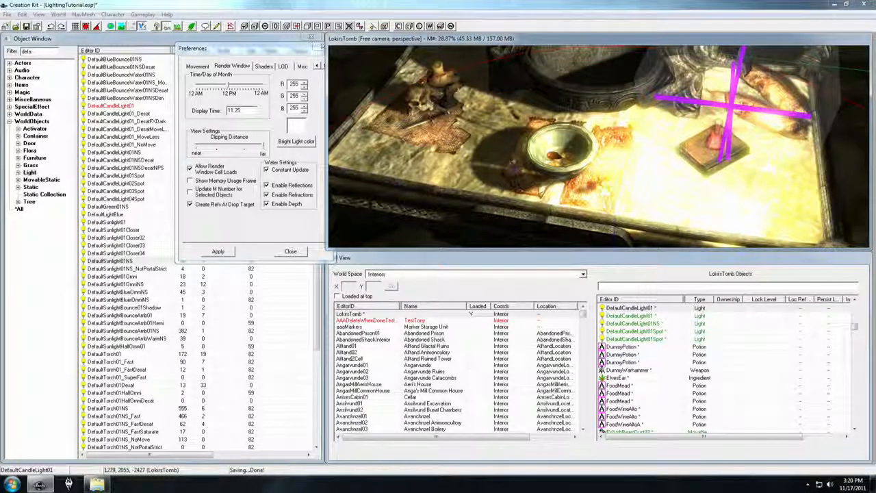
{"action": "left_click", "coordinate": [575, 152]}
{"action": "scroll", "coordinate": [578, 152], "scroll_direction": "up", "scroll_amount": 4}
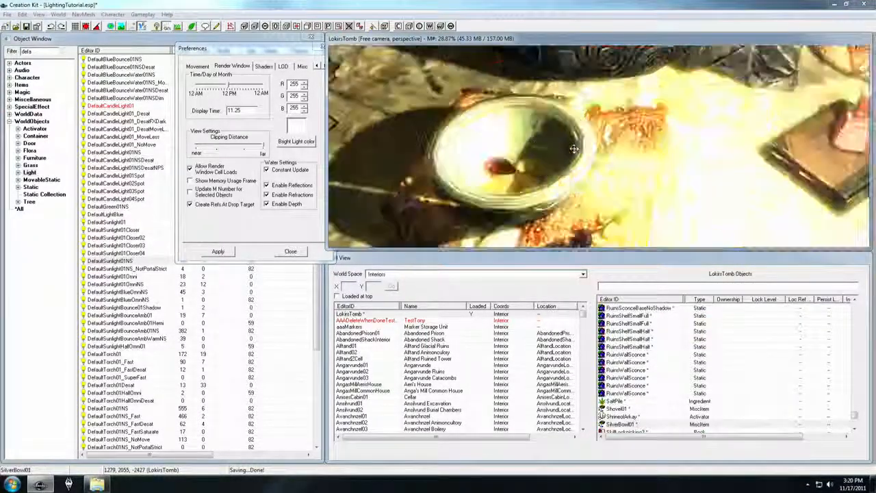
{"action": "scroll", "coordinate": [607, 152], "scroll_direction": "down", "scroll_amount": 6}
{"action": "scroll", "coordinate": [606, 153], "scroll_direction": "up", "scroll_amount": 5}
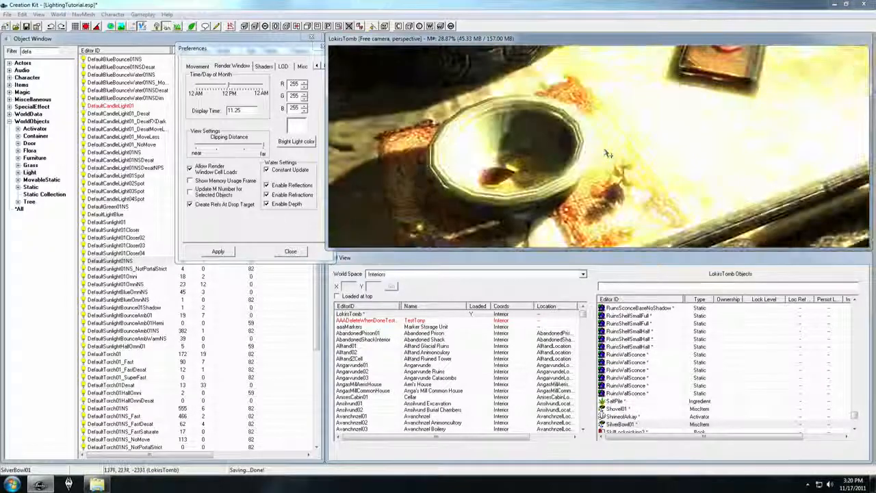
{"action": "scroll", "coordinate": [609, 150], "scroll_direction": "down", "scroll_amount": 3}
- Select the DefaultCandleLight01 copy above the table and move it closer to the large cauldron
{"action": "left_click", "coordinate": [698, 81]}
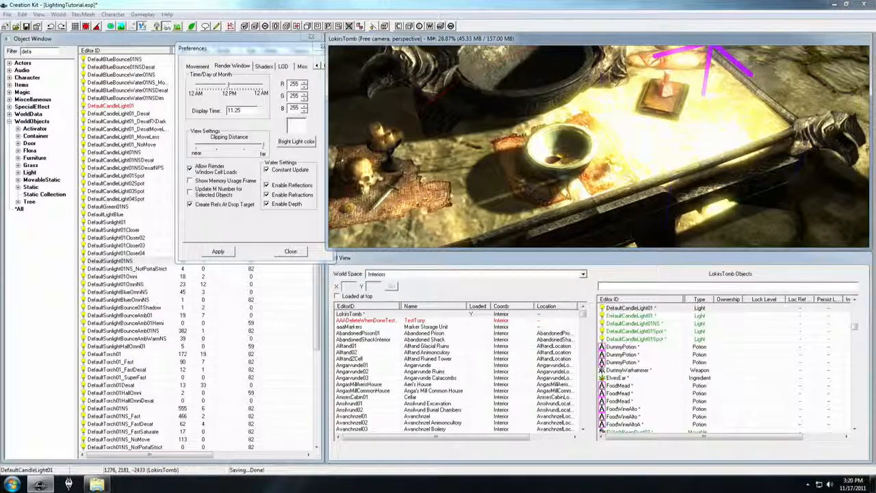
{"action": "middle_click_drag", "start_coordinate": [687, 78], "coordinate": [707, 79], "text": "shift"}
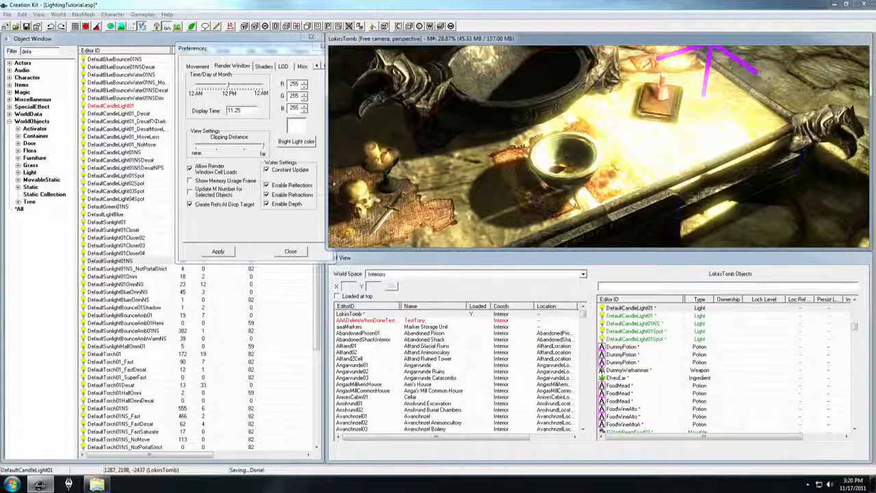
{"action": "mouse_move", "coordinate": [707, 72]}
{"action": "left_mouse_down"}
{"action": "mouse_move", "coordinate": [668, 82]}
{"action": "mouse_move", "coordinate": [708, 70]}
{"action": "mouse_move", "coordinate": [711, 82]}
{"action": "mouse_move", "coordinate": [632, 81]}
{"action": "left_mouse_up"}
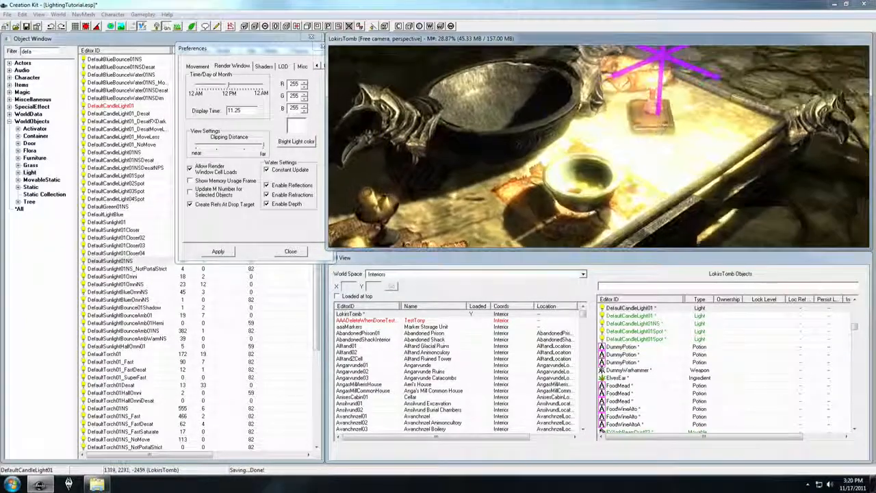
- Examine the shadows that the table and its objects cast on the surrounding floor and walls
{"action": "scroll", "coordinate": [674, 132], "scroll_direction": "down", "scroll_amount": 3}
{"action": "mouse_move", "coordinate": [671, 145]}
{"action": "middle_mouse_down", "text": "shift"}
{"action": "mouse_move", "coordinate": [694, 123]}
{"action": "mouse_move", "coordinate": [649, 125]}
{"action": "mouse_move", "coordinate": [628, 141]}
{"action": "middle_mouse_up", "text": "shift"}
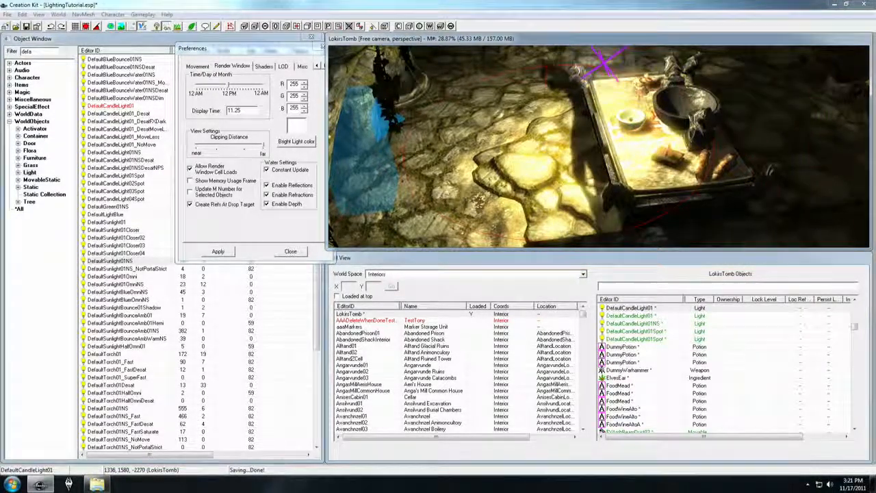
{"action": "middle_click_drag", "start_coordinate": [619, 79], "coordinate": [631, 85]}
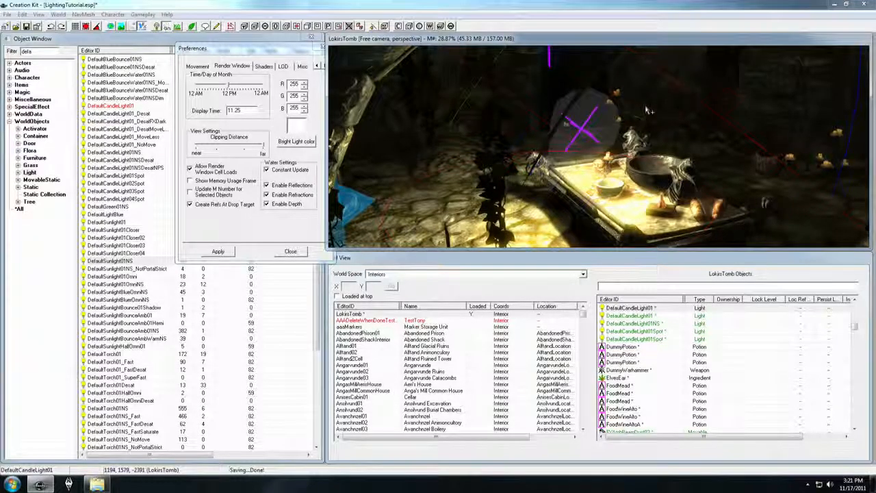
{"action": "scroll", "coordinate": [647, 110], "scroll_direction": "down", "scroll_amount": 5}
{"action": "middle_click_drag", "start_coordinate": [647, 110], "coordinate": [681, 120], "text": "shift"}
{"action": "middle_click_drag", "start_coordinate": [616, 127], "coordinate": [582, 88], "text": "shift"}
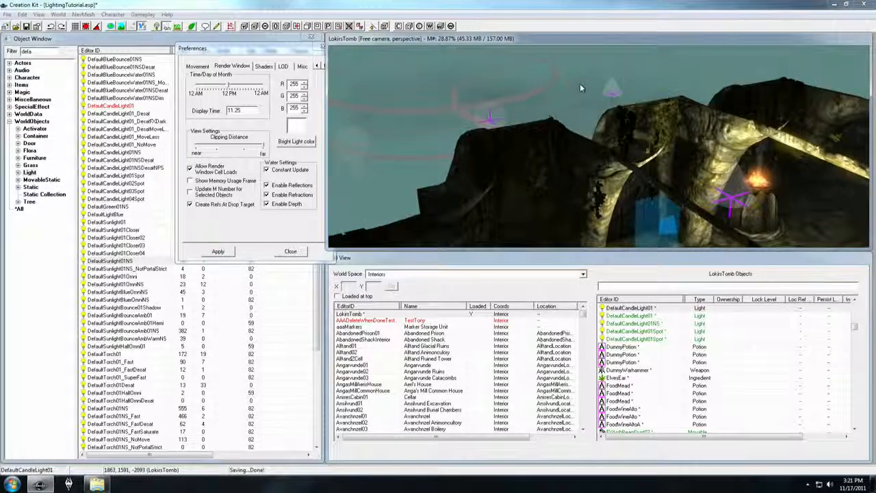
{"action": "middle_click_drag", "start_coordinate": [581, 86], "coordinate": [695, 180]}
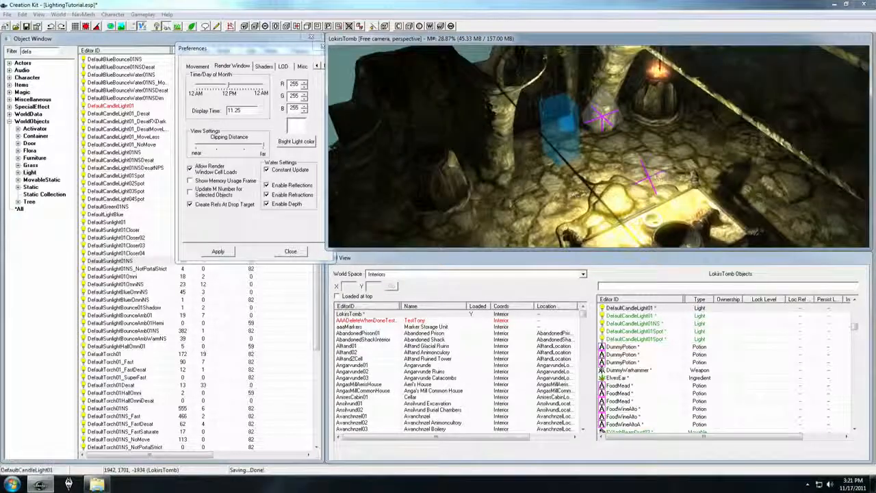
- Move the DefaultCandleLight01 copy off the table, low over the stone floor, and remove it from the room
{"action": "middle_click_drag", "start_coordinate": [662, 170], "coordinate": [615, 161], "text": "shift"}
{"action": "scroll", "coordinate": [615, 161], "scroll_direction": "down", "scroll_amount": 3}
{"action": "scroll", "coordinate": [616, 161], "scroll_direction": "up", "scroll_amount": 1}
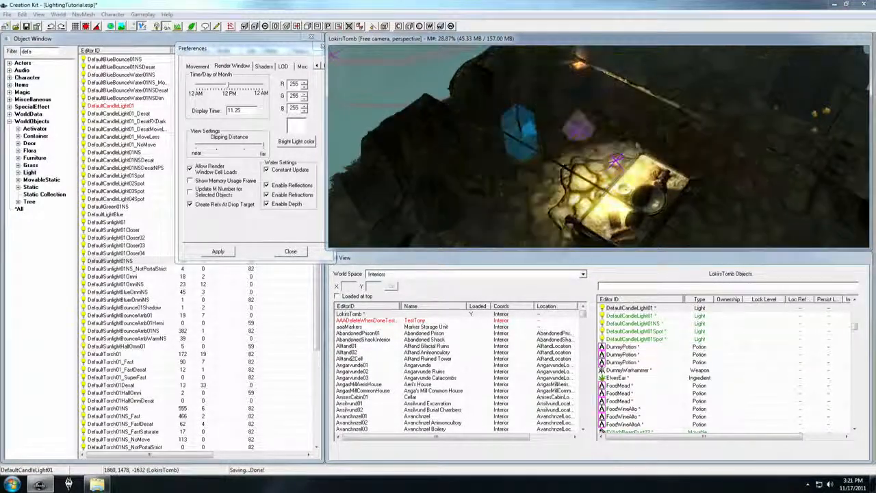
{"action": "mouse_move", "coordinate": [616, 161]}
{"action": "left_mouse_down"}
{"action": "mouse_move", "coordinate": [708, 97]}
{"action": "mouse_move", "coordinate": [695, 105]}
{"action": "left_mouse_up"}
{"action": "scroll", "coordinate": [699, 110], "scroll_direction": "up", "scroll_amount": 4}
{"action": "middle_click_drag", "start_coordinate": [705, 104], "coordinate": [636, 137]}
{"action": "left_click_drag", "start_coordinate": [733, 131], "coordinate": [675, 132]}
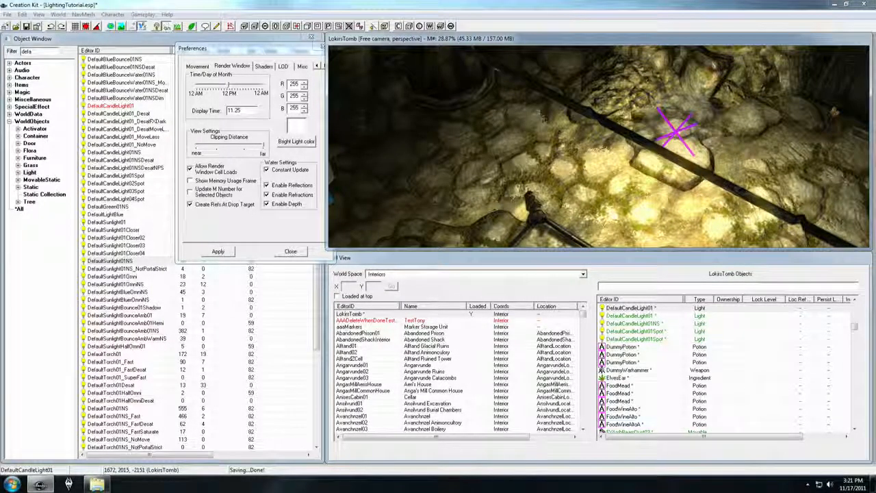
{"action": "key", "text": "F5"}
- Place a copy of the outside DefaultCandleLight01NS light inside the tomb room, by the wall near the blue doorway marker
{"action": "scroll", "coordinate": [632, 188], "scroll_direction": "down", "scroll_amount": 10}
{"action": "mouse_move", "coordinate": [604, 195]}
{"action": "middle_mouse_down"}
{"action": "mouse_move", "coordinate": [648, 202]}
{"action": "mouse_move", "coordinate": [582, 190]}
{"action": "middle_mouse_up"}
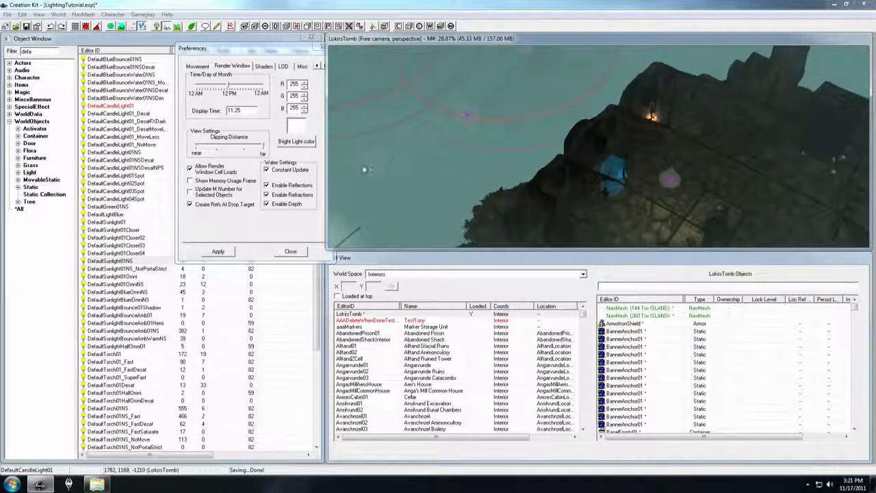
{"action": "left_click", "coordinate": [468, 115]}
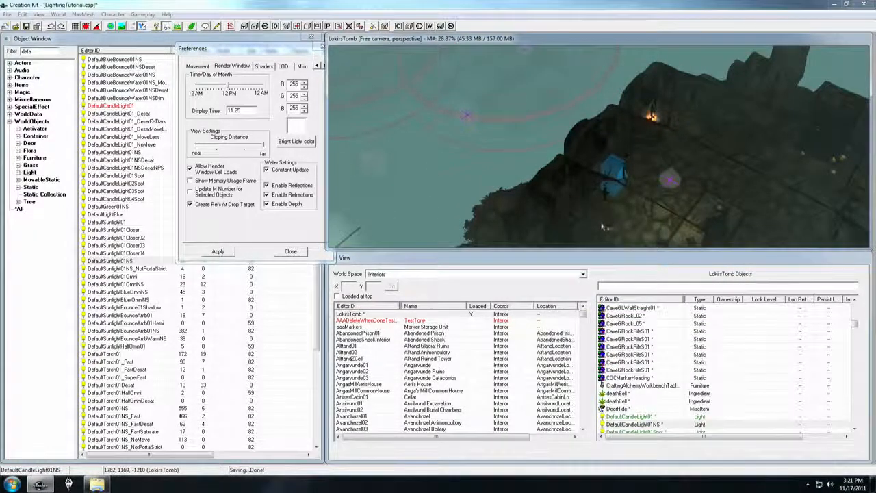
{"action": "middle_click_drag", "start_coordinate": [603, 226], "coordinate": [603, 205]}
{"action": "scroll", "coordinate": [602, 205], "scroll_direction": "up", "scroll_amount": 3}
{"action": "key", "text": "ctrl+v"}
{"action": "left_click_drag", "start_coordinate": [602, 206], "coordinate": [567, 157]}
{"action": "scroll", "coordinate": [567, 157], "scroll_direction": "down", "scroll_amount": 4}
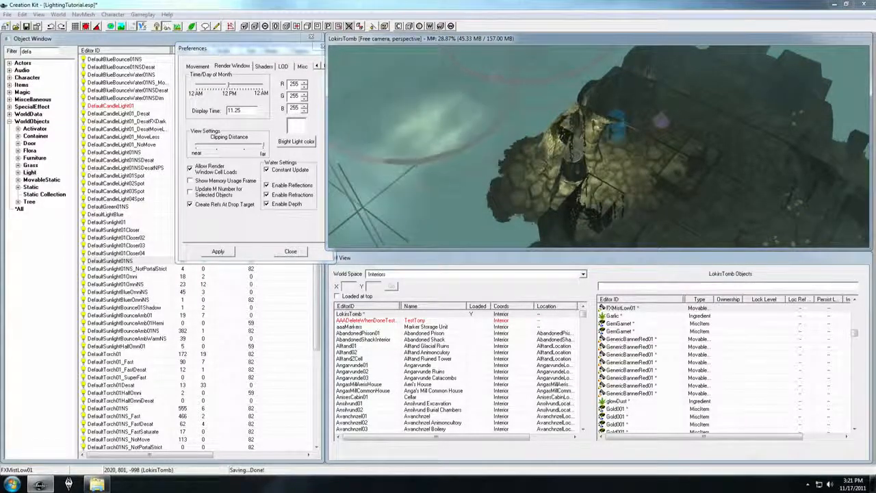
- Set the external emittance of the FXMistLow01 effect outside the tomb to the interior light DefaultCandleLight01
{"action": "middle_click_drag", "start_coordinate": [384, 57], "coordinate": [428, 82]}
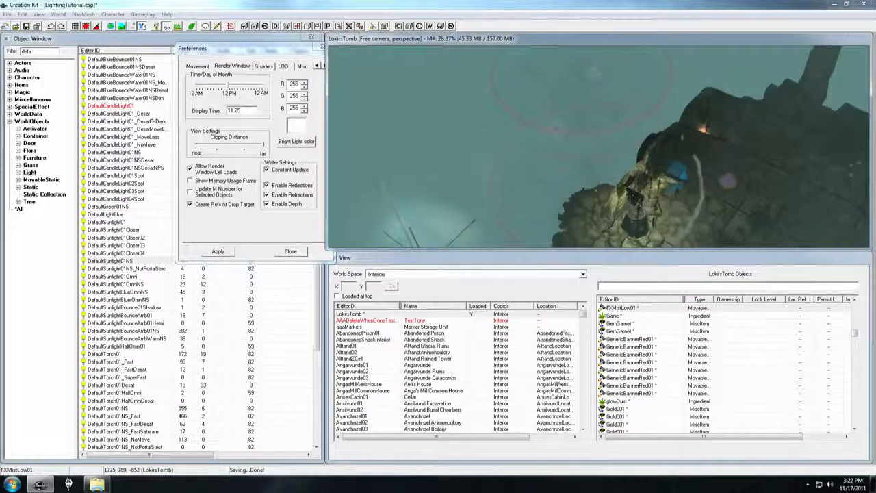
{"action": "scroll", "coordinate": [485, 179], "scroll_direction": "up", "scroll_amount": 5}
{"action": "scroll", "coordinate": [547, 154], "scroll_direction": "up", "scroll_amount": 3}
{"action": "scroll", "coordinate": [547, 155], "scroll_direction": "down", "scroll_amount": 8}
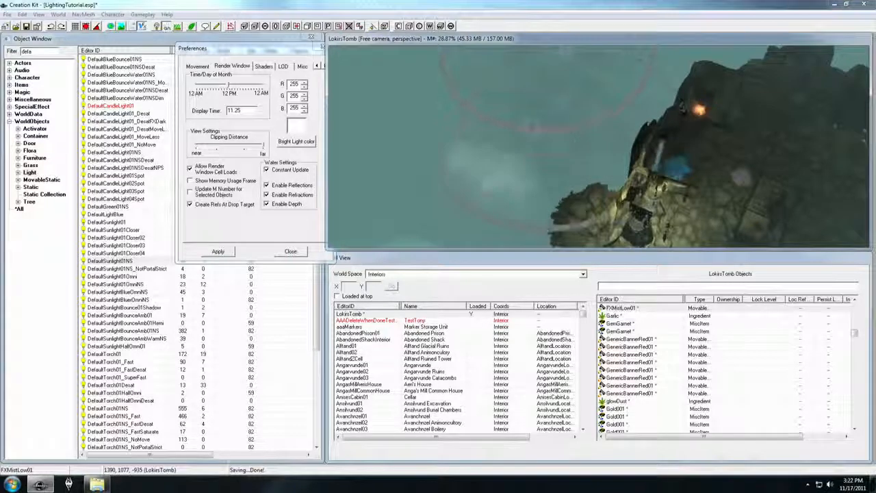
{"action": "key", "text": "minus"}
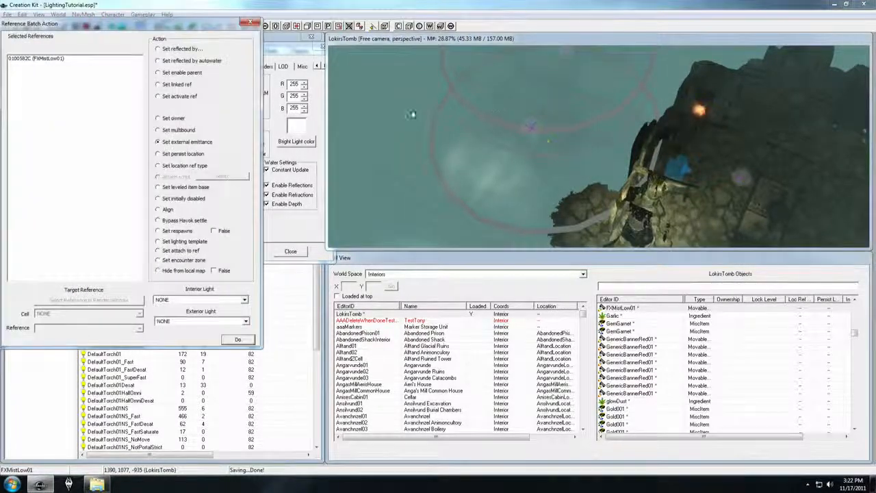
{"action": "left_click", "coordinate": [200, 302]}
{"action": "left_click", "coordinate": [197, 303]}
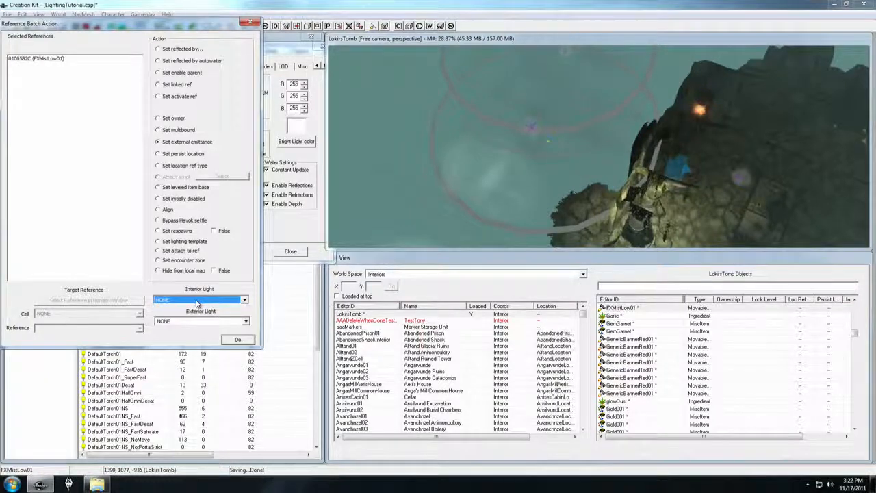
{"action": "type", "text": "efaultCandleLight01"}
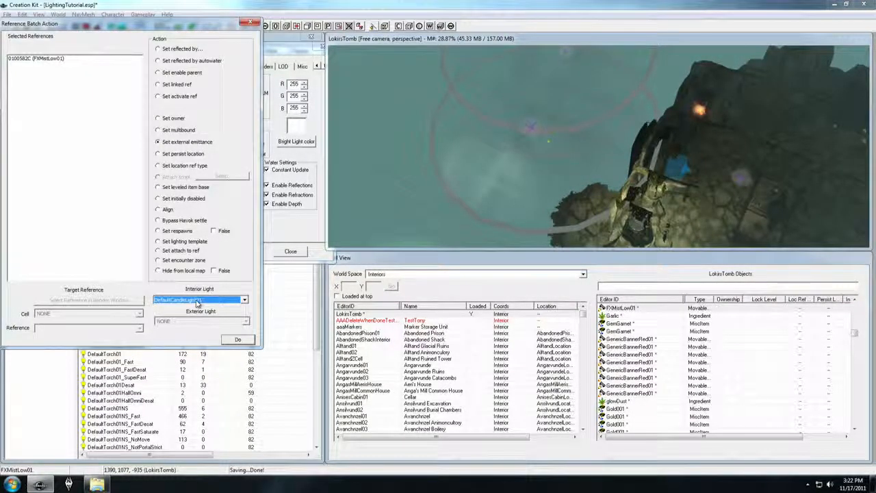
{"action": "left_click", "coordinate": [239, 341]}
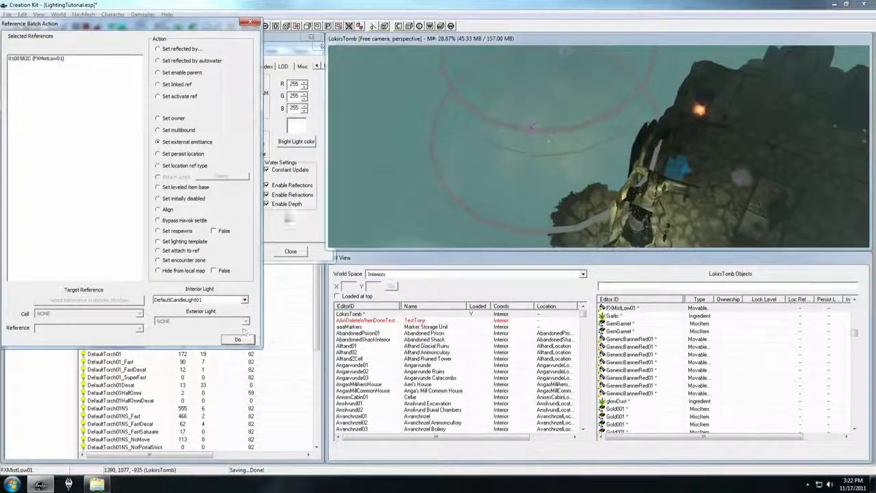
- Move the FXMistLow01 effect into the tomb room and take it out again
{"action": "left_click", "coordinate": [608, 195]}
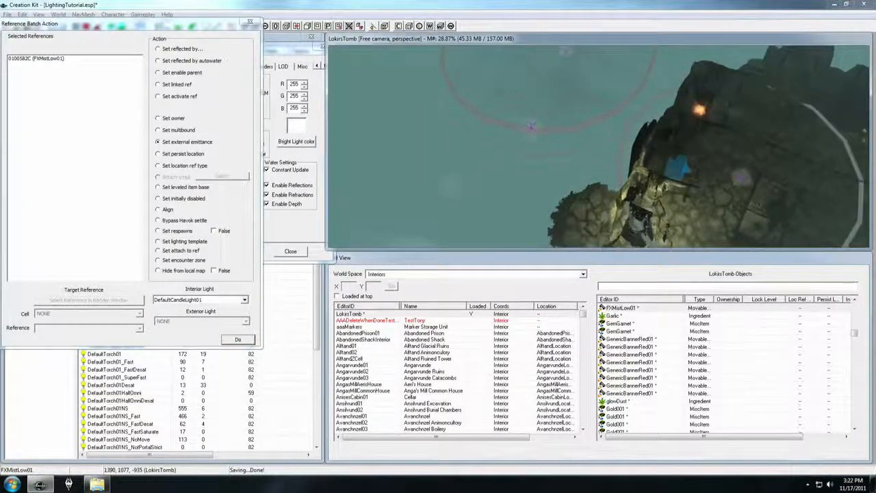
{"action": "middle_click_drag", "start_coordinate": [608, 195], "coordinate": [653, 119], "text": "shift"}
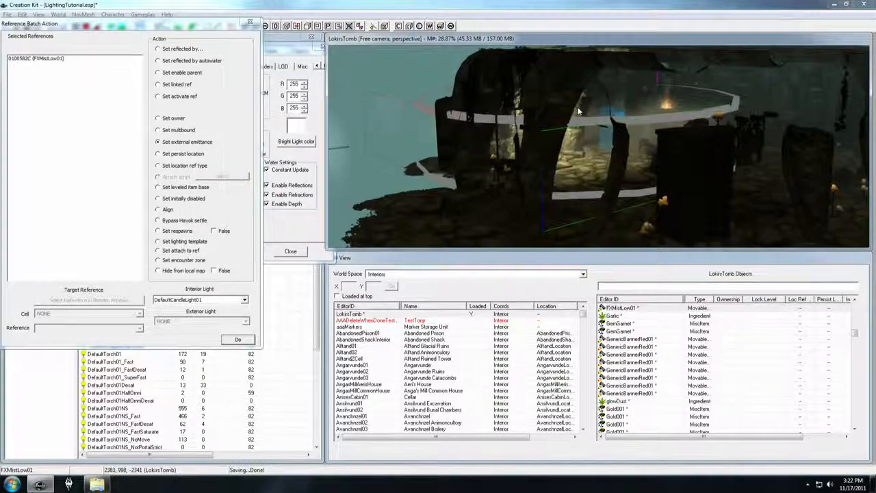
{"action": "scroll", "coordinate": [602, 129], "scroll_direction": "down", "scroll_amount": 5}
{"action": "middle_click_drag", "start_coordinate": [601, 130], "coordinate": [578, 123], "text": "shift"}
{"action": "scroll", "coordinate": [625, 152], "scroll_direction": "down", "scroll_amount": 3}
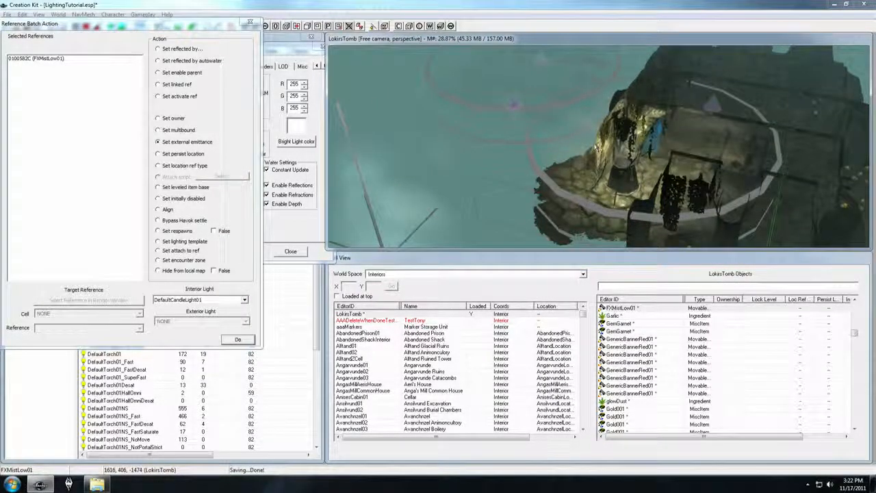
{"action": "middle_click_drag", "start_coordinate": [626, 152], "coordinate": [616, 136]}
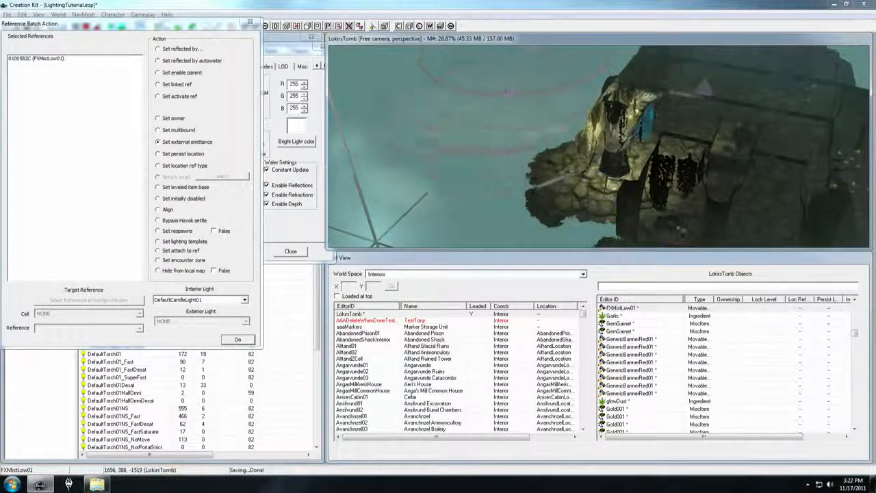
- Place a copy of the outside FXAmbBeamDust03 light beam inside the tomb, in the stone opening beside the hanging vines
{"action": "middle_click_drag", "start_coordinate": [616, 137], "coordinate": [404, 85]}
{"action": "left_click", "coordinate": [439, 133]}
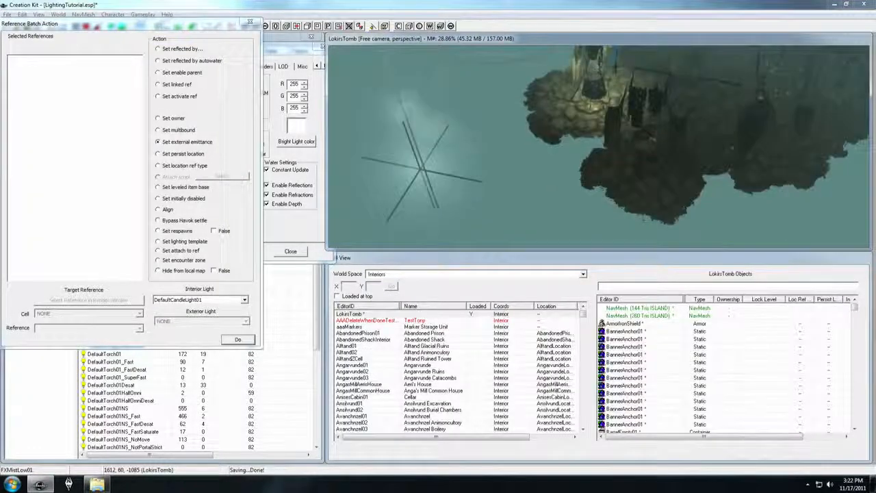
{"action": "left_click", "coordinate": [397, 95]}
{"action": "middle_click_drag", "start_coordinate": [399, 96], "coordinate": [421, 152]}
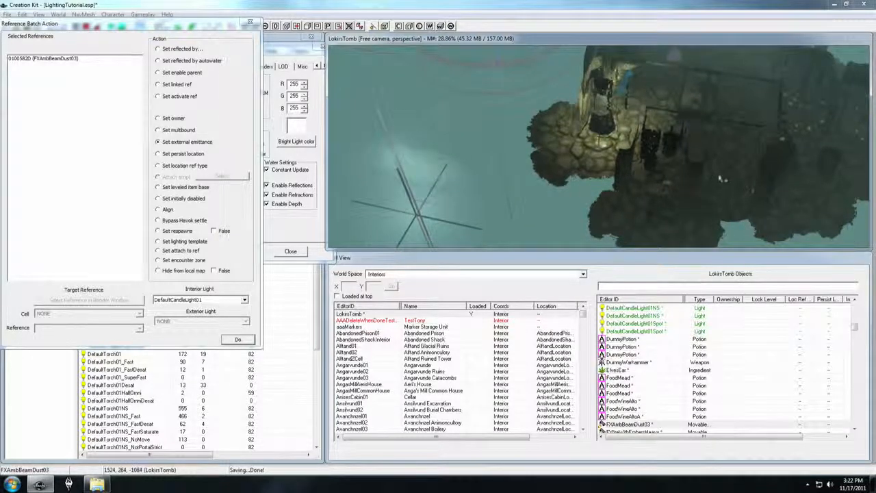
{"action": "middle_click_drag", "start_coordinate": [728, 180], "coordinate": [618, 172]}
{"action": "scroll", "coordinate": [618, 171], "scroll_direction": "up", "scroll_amount": 3}
{"action": "left_click", "coordinate": [477, 138]}
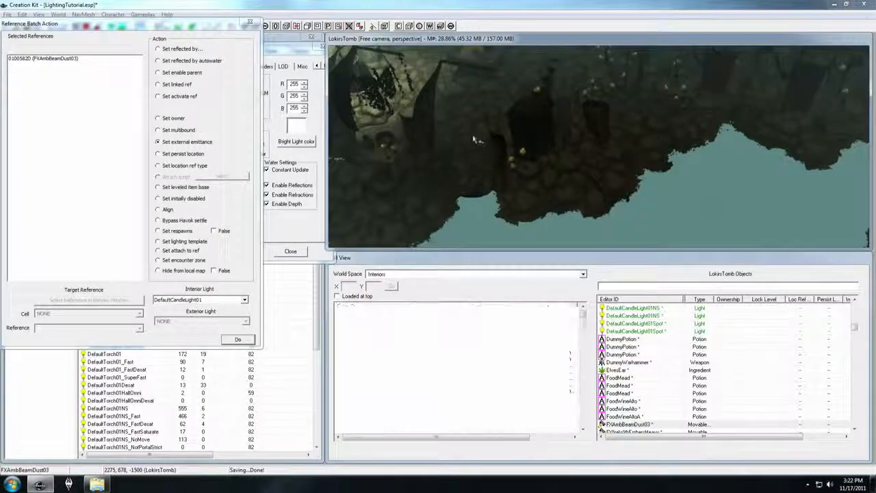
{"action": "scroll", "coordinate": [485, 138], "scroll_direction": "down", "scroll_amount": 1}
{"action": "middle_click_drag", "start_coordinate": [485, 138], "coordinate": [508, 144]}
{"action": "left_click", "coordinate": [509, 104]}
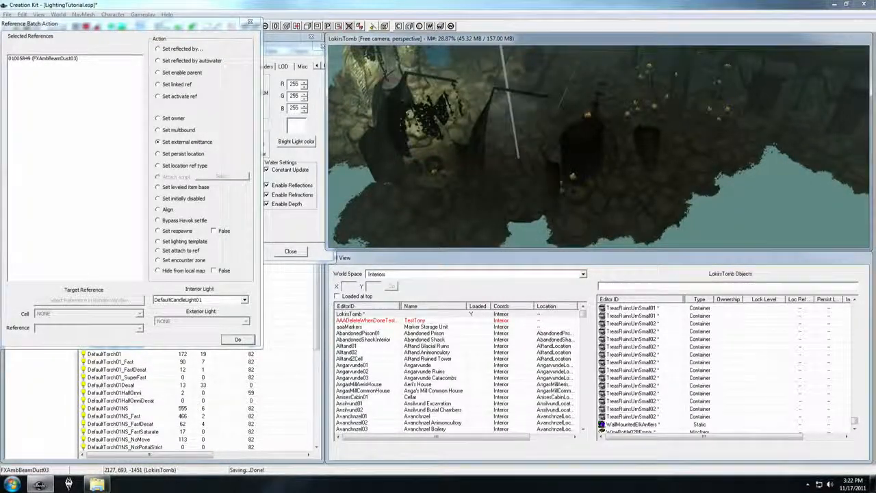
{"action": "left_click_drag", "start_coordinate": [505, 76], "coordinate": [511, 103]}
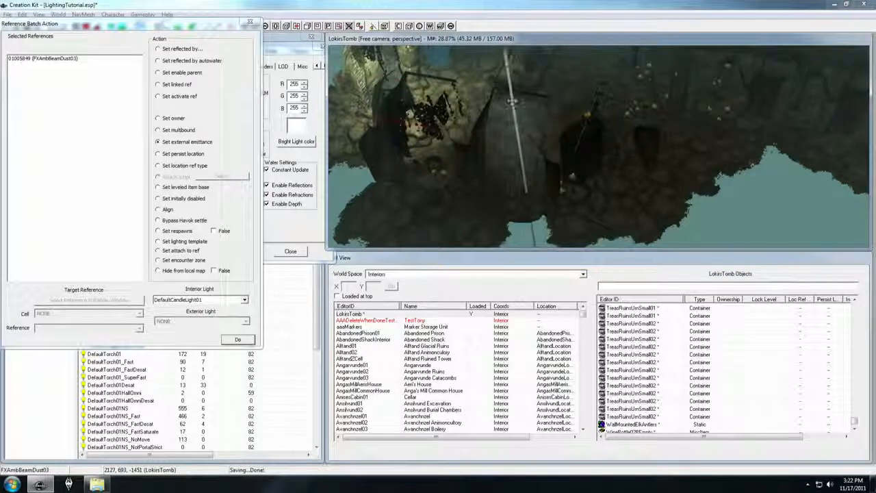
- Set the external emittance of the FXAmbBeamDust03 copy to the exterior light FXLightRegionCaveBlueSkylight
{"action": "scroll", "coordinate": [511, 102], "scroll_direction": "up", "scroll_amount": 5}
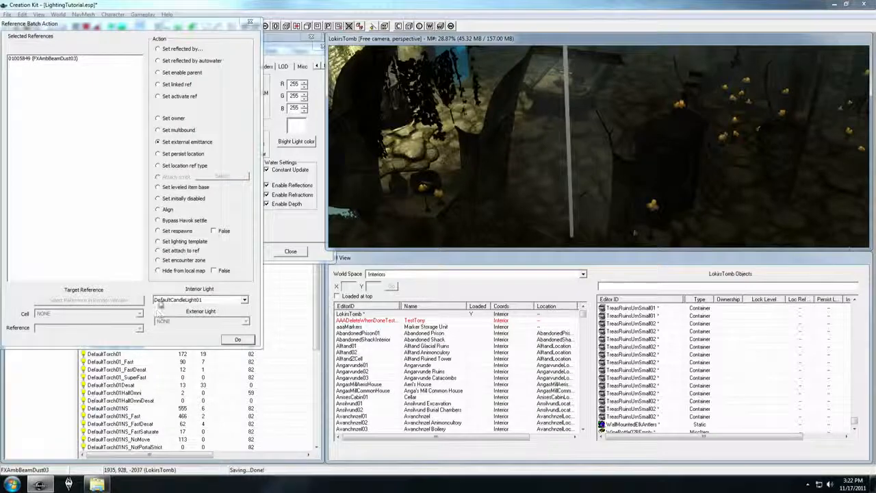
{"action": "left_click", "coordinate": [252, 21]}
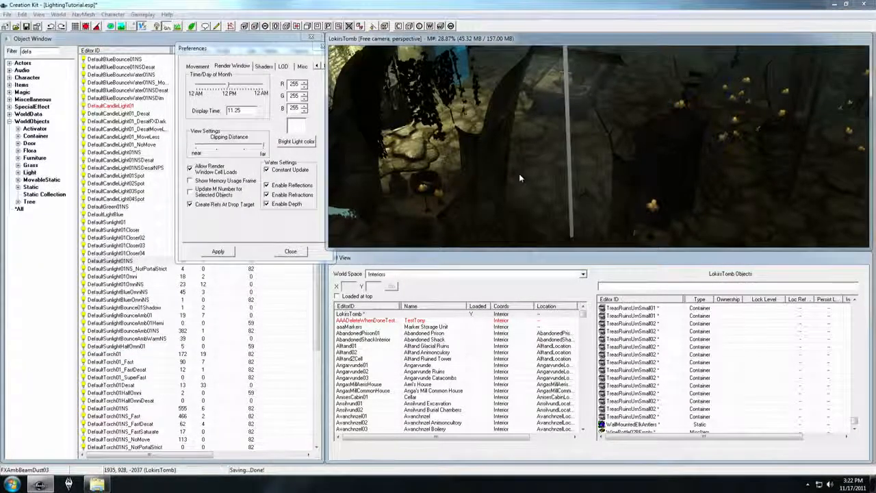
{"action": "key", "text": "minus"}
{"action": "left_click", "coordinate": [197, 320]}
{"action": "left_click", "coordinate": [198, 325]}
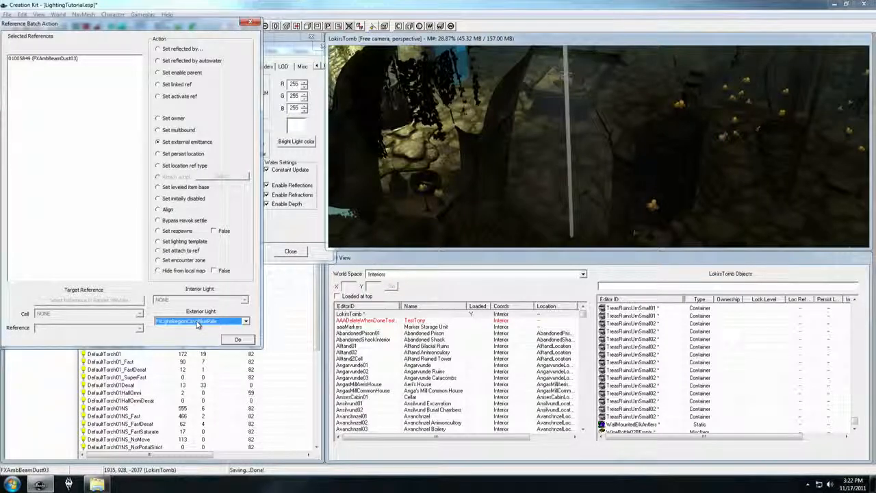
{"action": "left_click", "coordinate": [198, 322]}
{"action": "scroll", "coordinate": [208, 352], "scroll_direction": "down", "scroll_amount": 3}
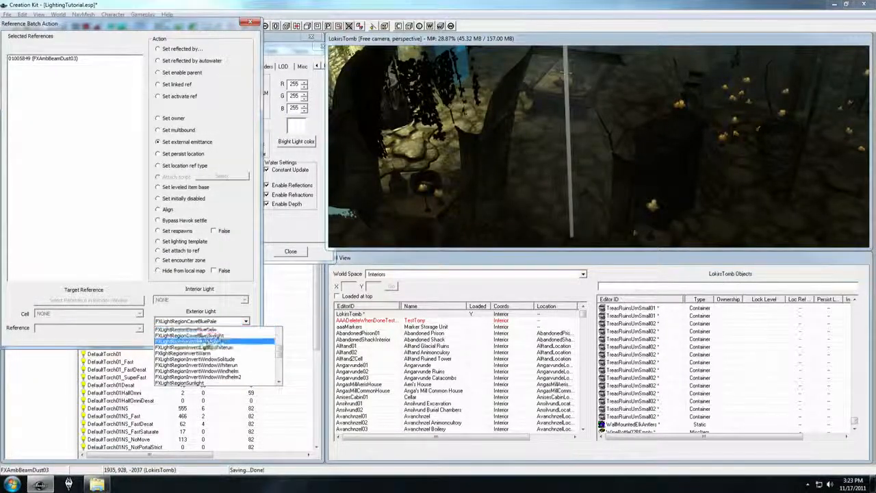
{"action": "scroll", "coordinate": [216, 363], "scroll_direction": "up", "scroll_amount": 2}
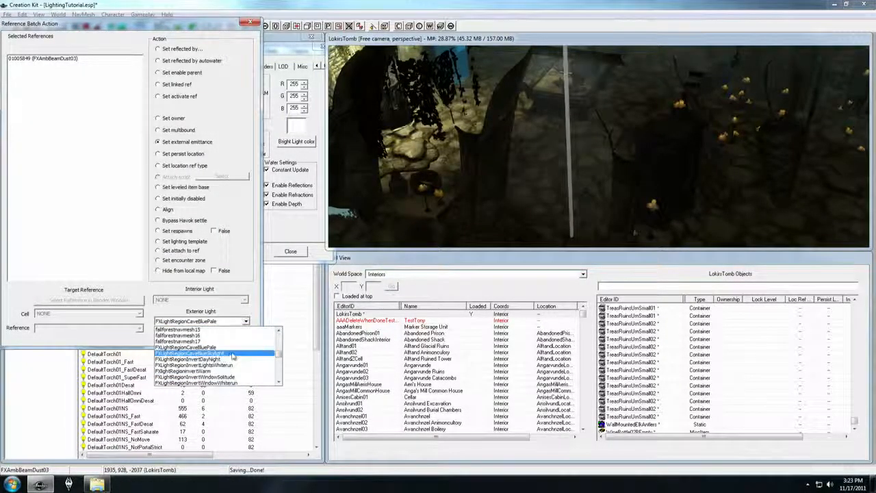
{"action": "left_click", "coordinate": [230, 353]}
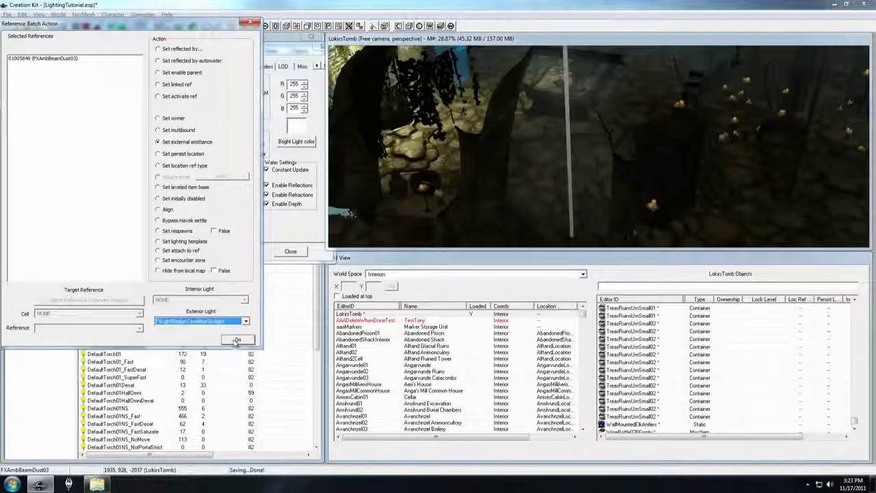
{"action": "left_click", "coordinate": [237, 339]}
{"action": "scroll", "coordinate": [500, 159], "scroll_direction": "down", "scroll_amount": 2}
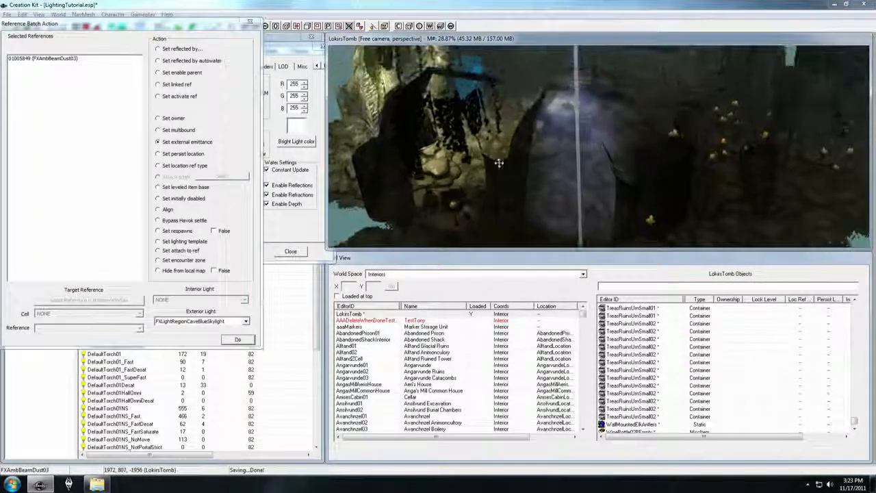
{"action": "left_click", "coordinate": [250, 22]}
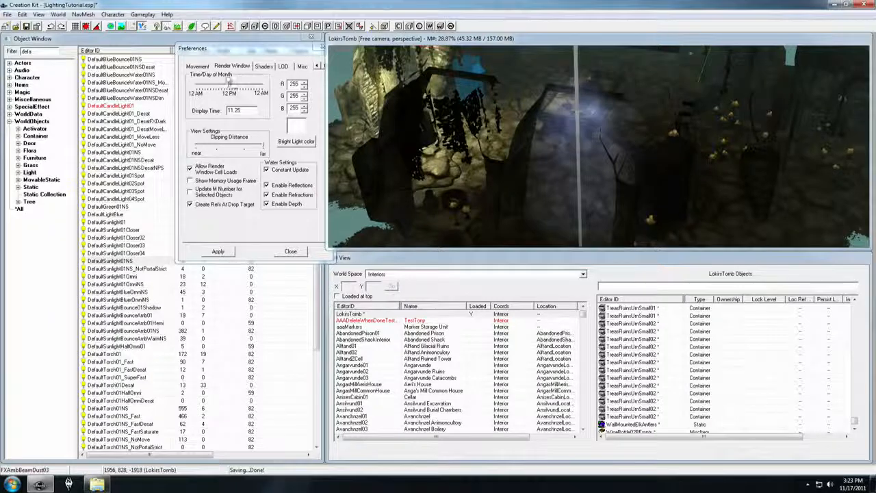
- Set the render window's display time to 12.25 and close the preferences
{"action": "left_click_drag", "start_coordinate": [203, 47], "coordinate": [129, 42]}
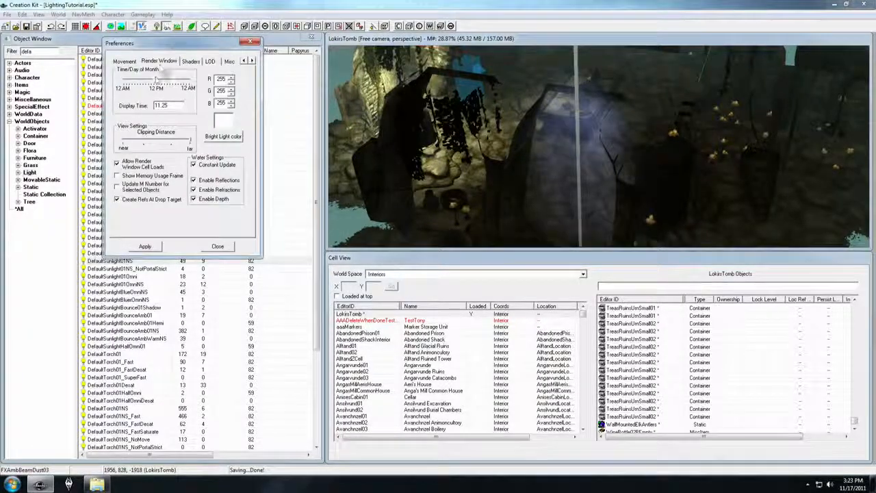
{"action": "mouse_move", "coordinate": [169, 81]}
{"action": "left_mouse_down"}
{"action": "mouse_move", "coordinate": [190, 82]}
{"action": "mouse_move", "coordinate": [159, 90]}
{"action": "left_mouse_up"}
{"action": "left_click", "coordinate": [250, 42]}
- Place a copy of the outside DefaultCandleLight01NS light inside the tomb, at the FXAmbBeamDust03 beam in the stone opening
{"action": "scroll", "coordinate": [438, 151], "scroll_direction": "down", "scroll_amount": 6}
{"action": "middle_click_drag", "start_coordinate": [411, 154], "coordinate": [475, 172]}
{"action": "left_click", "coordinate": [512, 137]}
{"action": "middle_click_drag", "start_coordinate": [512, 136], "coordinate": [491, 177], "text": "shift"}
{"action": "left_click", "coordinate": [660, 192]}
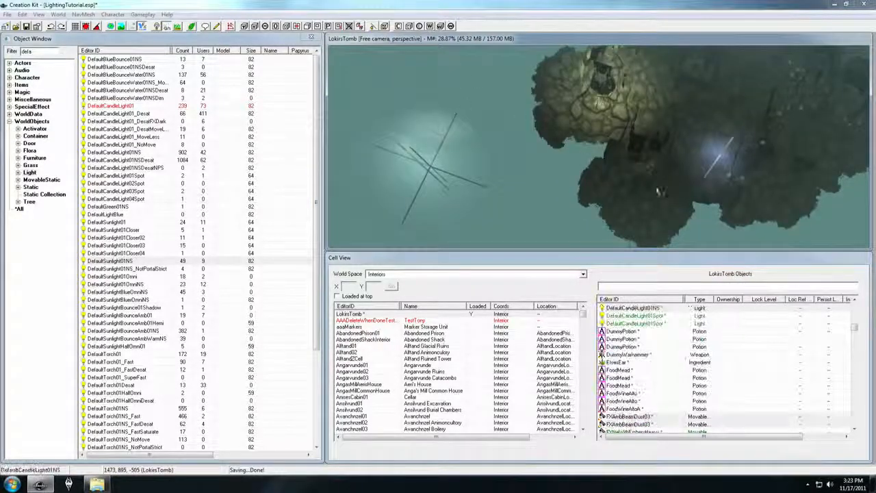
{"action": "key", "text": "c"}
{"action": "key", "text": "ctrl+d"}
{"action": "middle_click_drag", "start_coordinate": [596, 179], "coordinate": [595, 146], "text": "shift"}
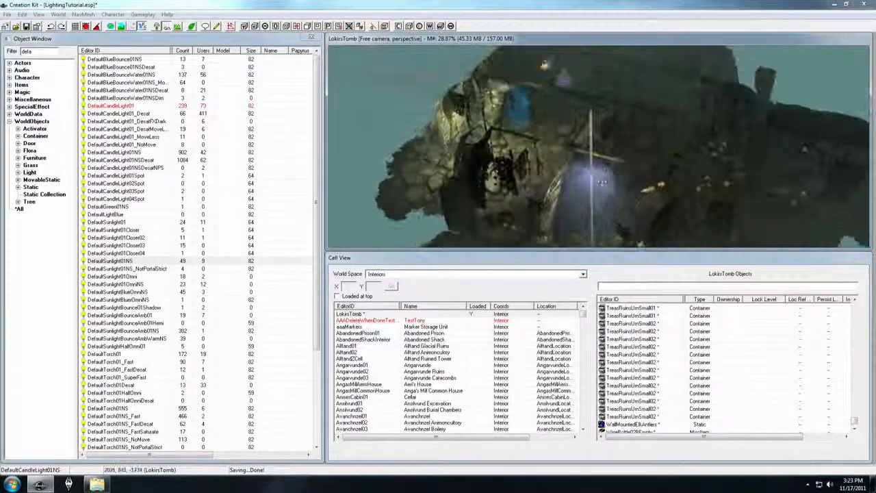
{"action": "scroll", "coordinate": [594, 158], "scroll_direction": "up", "scroll_amount": 4}
{"action": "middle_click_drag", "start_coordinate": [594, 157], "coordinate": [600, 184], "text": "shift"}
- Set the external emittance of the new DefaultCandleLight01NS copy to an FXLightRegion exterior light
{"action": "left_click", "coordinate": [199, 321]}
{"action": "left_click", "coordinate": [200, 321]}
{"action": "key", "text": "f"}
{"action": "left_click", "coordinate": [191, 323]}
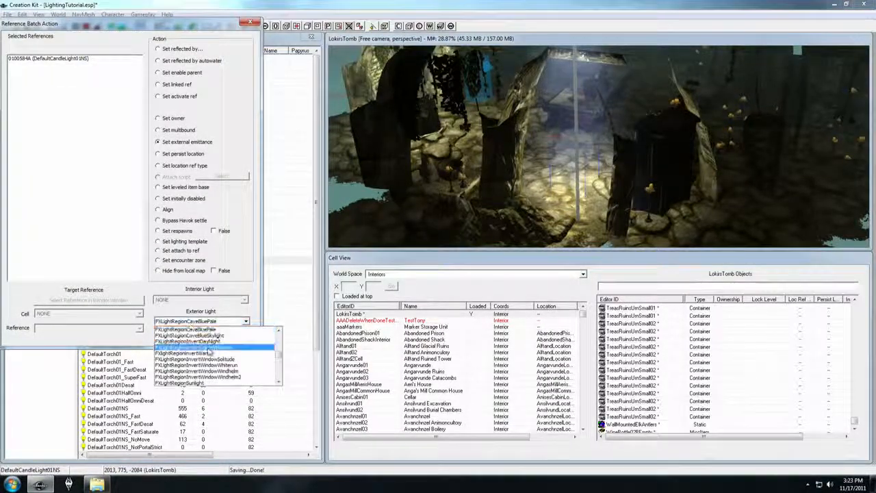
{"action": "scroll", "coordinate": [206, 349], "scroll_direction": "down", "scroll_amount": 2}
{"action": "left_click", "coordinate": [209, 354]}
{"action": "left_click", "coordinate": [245, 342]}
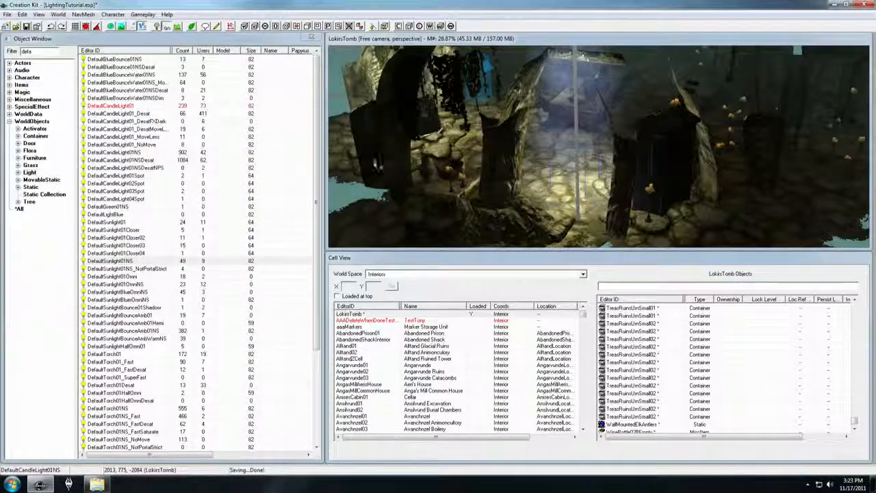
- Reopen the render window preferences and set the display time to 23.75 to view the beam's alcove at night
{"action": "left_click", "coordinate": [37, 27]}
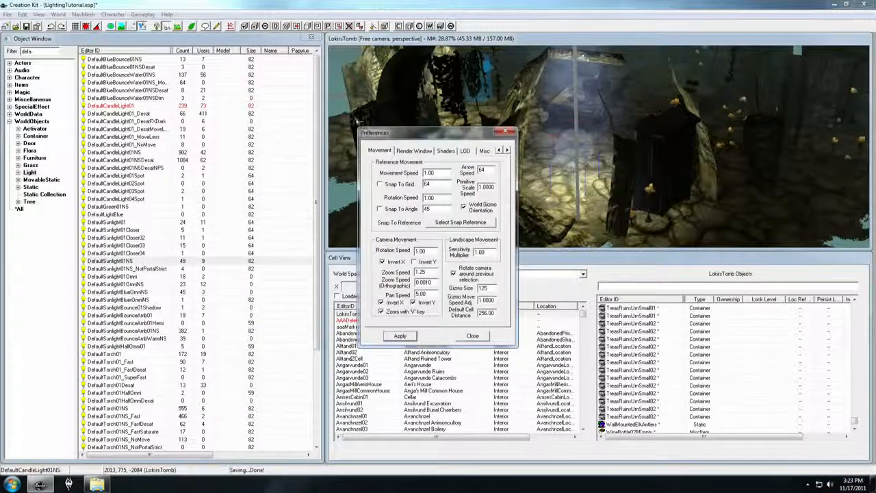
{"action": "left_click_drag", "start_coordinate": [384, 133], "coordinate": [159, 102]}
{"action": "left_click", "coordinate": [179, 120]}
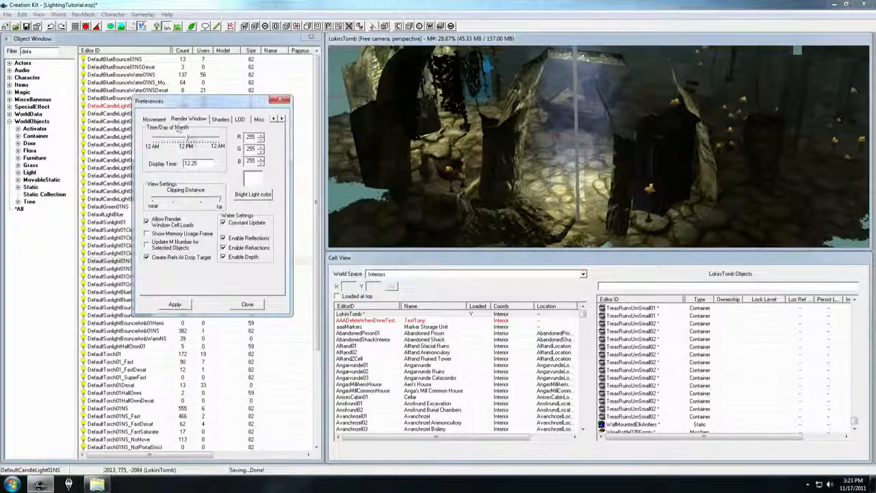
{"action": "left_click_drag", "start_coordinate": [189, 143], "coordinate": [199, 142]}
{"action": "middle_click_drag", "start_coordinate": [425, 172], "coordinate": [665, 192], "text": "shift"}
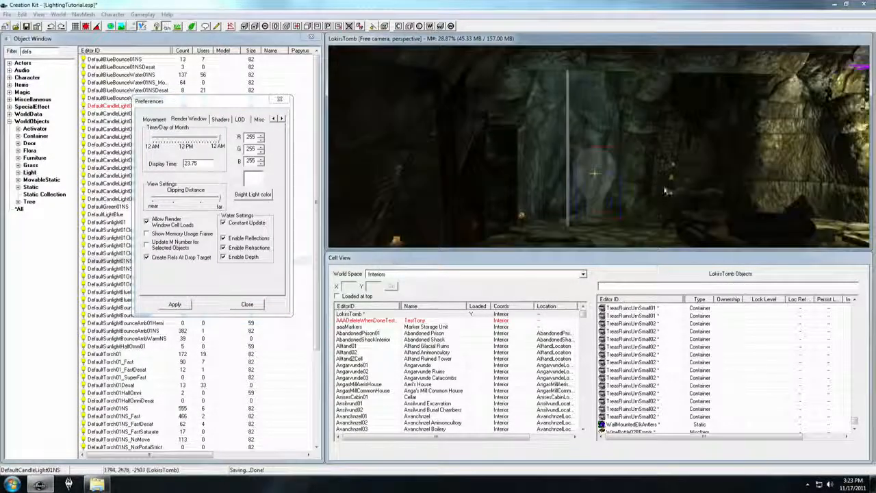
- Hide the editor markers and set the display time to 13.75 to view the tomb interior by day
{"action": "key", "text": "m"}
{"action": "left_click_drag", "start_coordinate": [220, 139], "coordinate": [190, 157]}
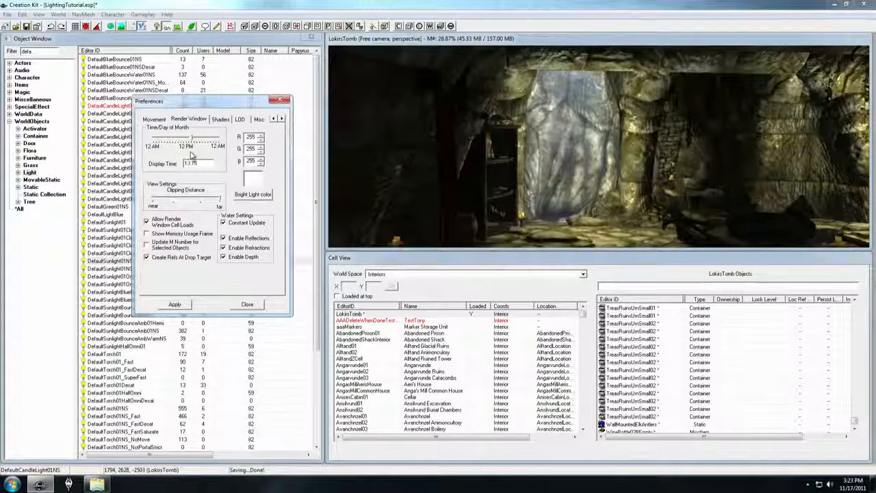
{"action": "scroll", "coordinate": [546, 161], "scroll_direction": "down", "scroll_amount": 5}
{"action": "scroll", "coordinate": [546, 160], "scroll_direction": "up", "scroll_amount": 8}
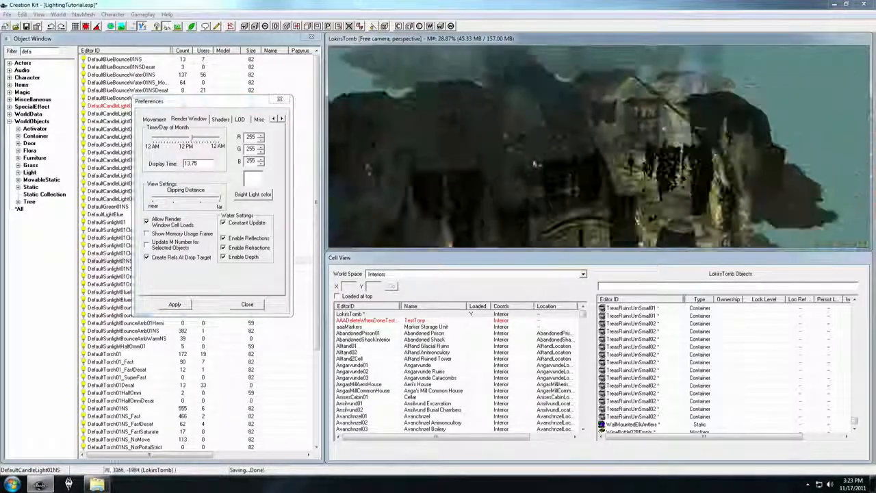
{"action": "middle_click_drag", "start_coordinate": [540, 148], "coordinate": [551, 139]}
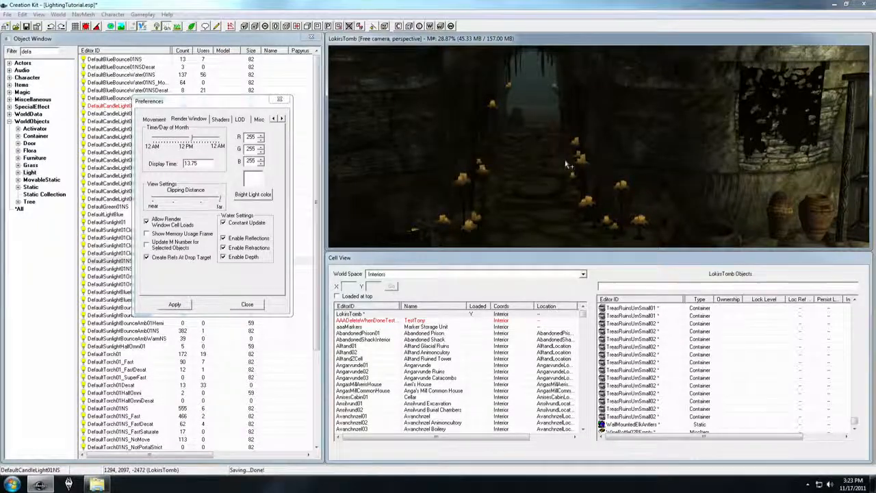
{"action": "scroll", "coordinate": [568, 165], "scroll_direction": "up", "scroll_amount": 5}
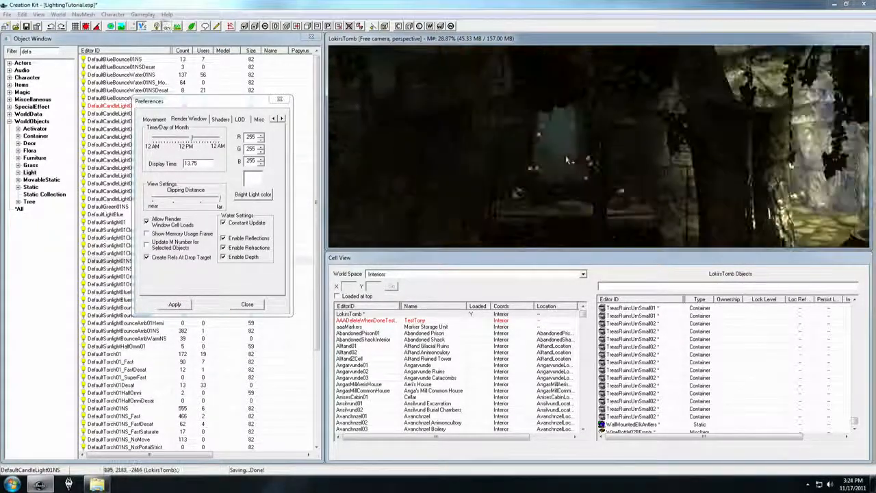
- Examine the daytime tomb interior, its candles and fire, and the FXAmbBeamDust03 beam in the stone opening from several distances
{"action": "scroll", "coordinate": [567, 160], "scroll_direction": "up", "scroll_amount": 8}
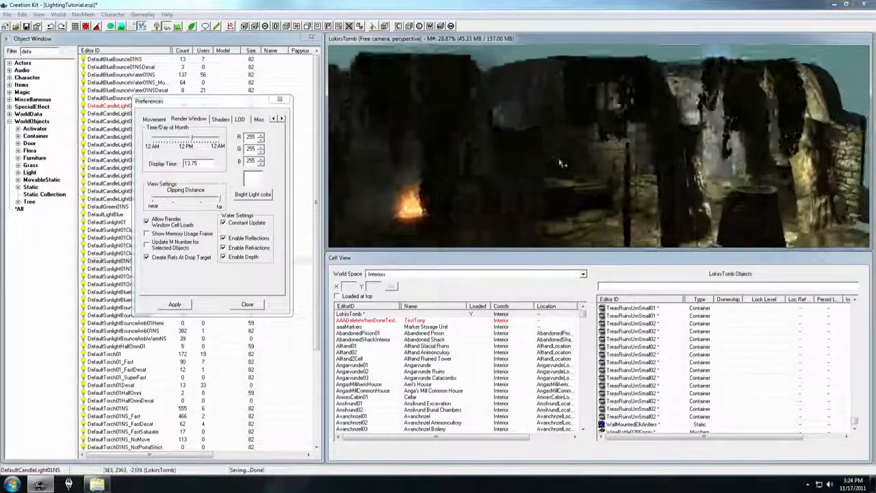
{"action": "scroll", "coordinate": [560, 163], "scroll_direction": "down", "scroll_amount": 10}
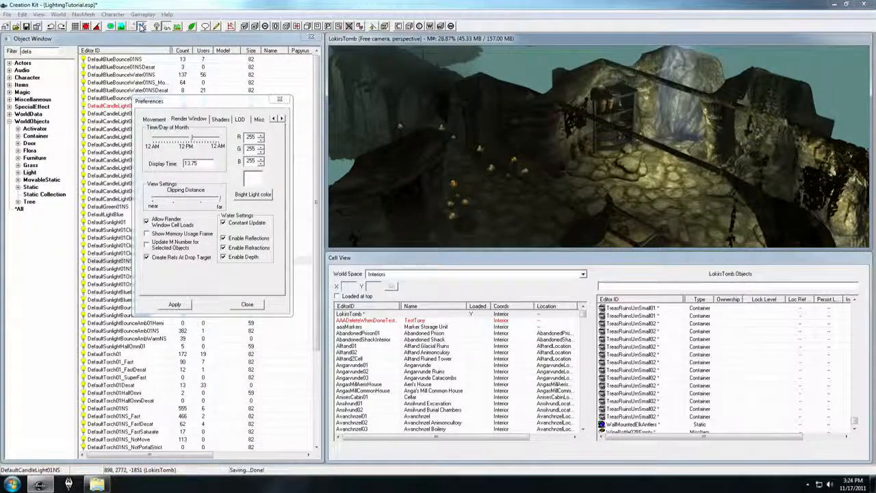
{"action": "left_click", "coordinate": [650, 175]}
{"action": "middle_click_drag", "start_coordinate": [651, 174], "coordinate": [610, 195], "text": "shift"}
{"action": "scroll", "coordinate": [684, 185], "scroll_direction": "up", "scroll_amount": 4}
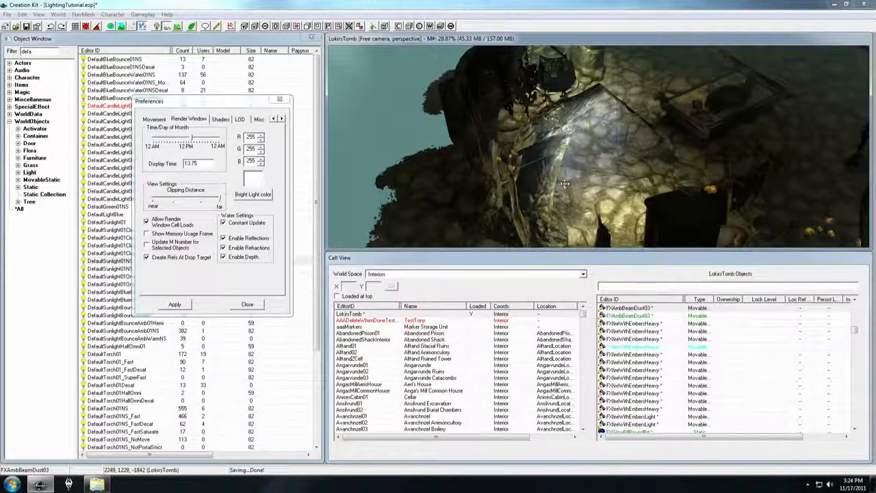
{"action": "scroll", "coordinate": [610, 196], "scroll_direction": "down", "scroll_amount": 3}
{"action": "middle_click_drag", "start_coordinate": [442, 141], "coordinate": [467, 194], "text": "shift"}
{"action": "scroll", "coordinate": [474, 163], "scroll_direction": "down", "scroll_amount": 2}
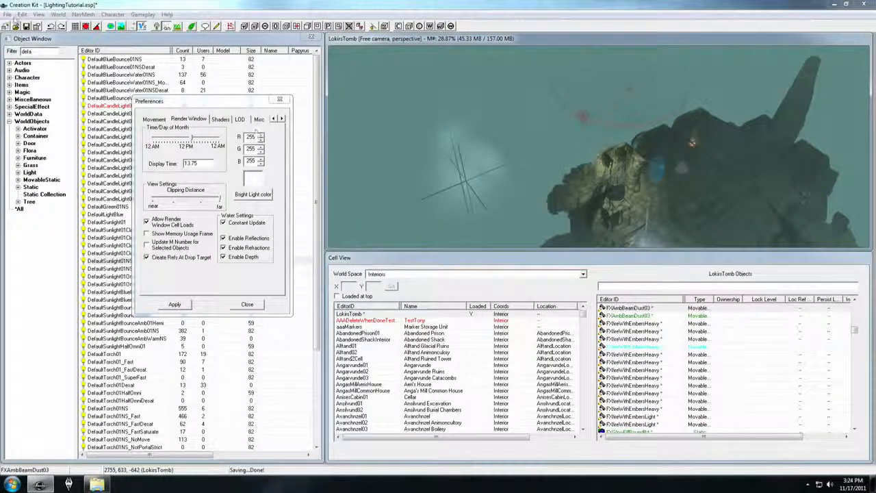
- Open the LokirsTomb cell's lighting settings
{"action": "left_click", "coordinate": [59, 14]}
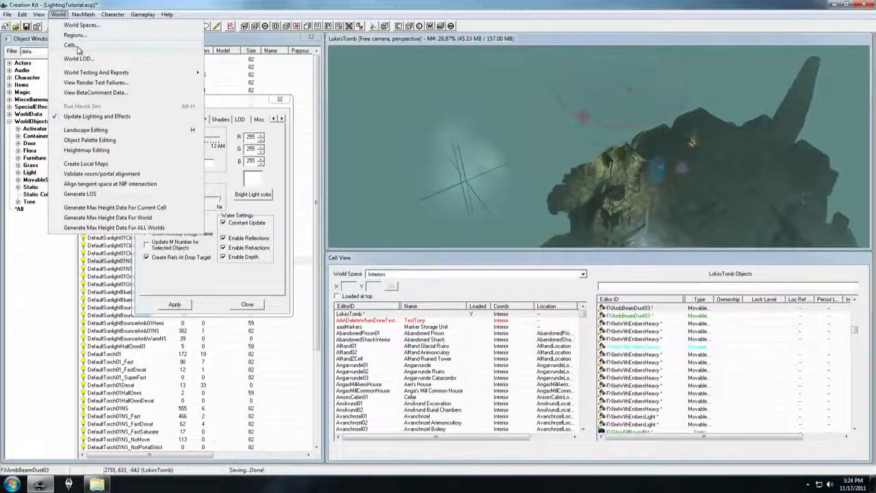
{"action": "left_click", "coordinate": [76, 47]}
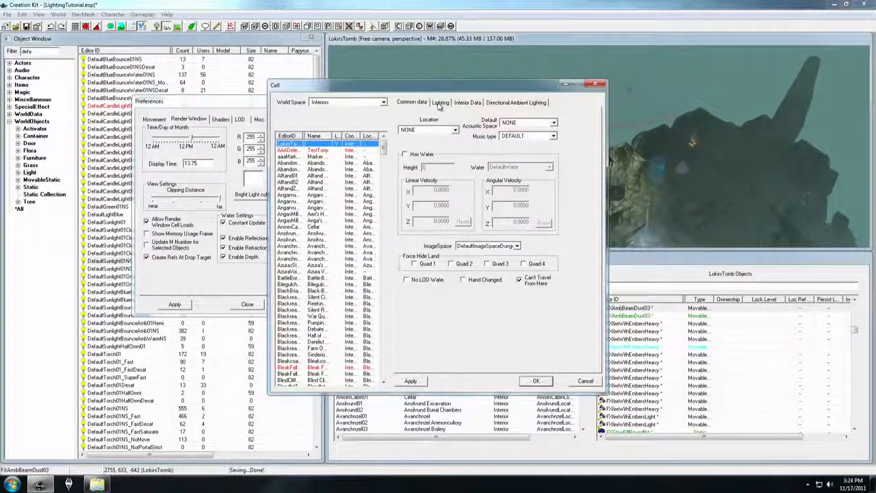
{"action": "left_click", "coordinate": [440, 102]}
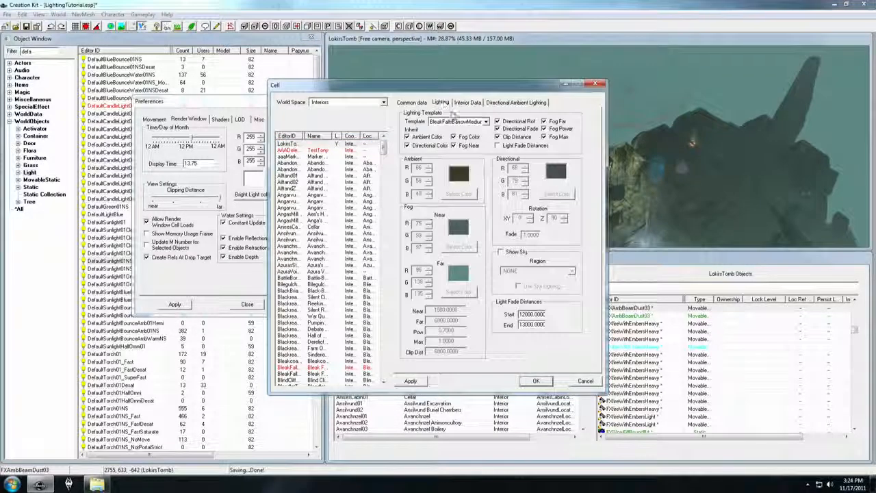
- Apply the MineTemplateClose lighting template to the LokirsTomb cell with the beam opening and shelves in view
{"action": "scroll", "coordinate": [468, 135], "scroll_direction": "up", "scroll_amount": 2}
{"action": "scroll", "coordinate": [471, 169], "scroll_direction": "down", "scroll_amount": 3}
{"action": "left_click", "coordinate": [473, 154]}
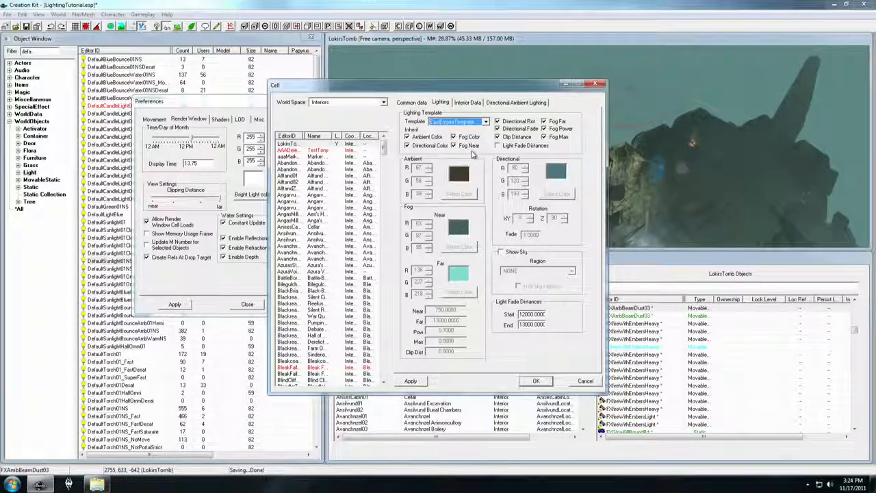
{"action": "scroll", "coordinate": [470, 154], "scroll_direction": "down", "scroll_amount": 1}
{"action": "middle_click_drag", "start_coordinate": [714, 173], "coordinate": [618, 126]}
{"action": "scroll", "coordinate": [635, 164], "scroll_direction": "up", "scroll_amount": 6}
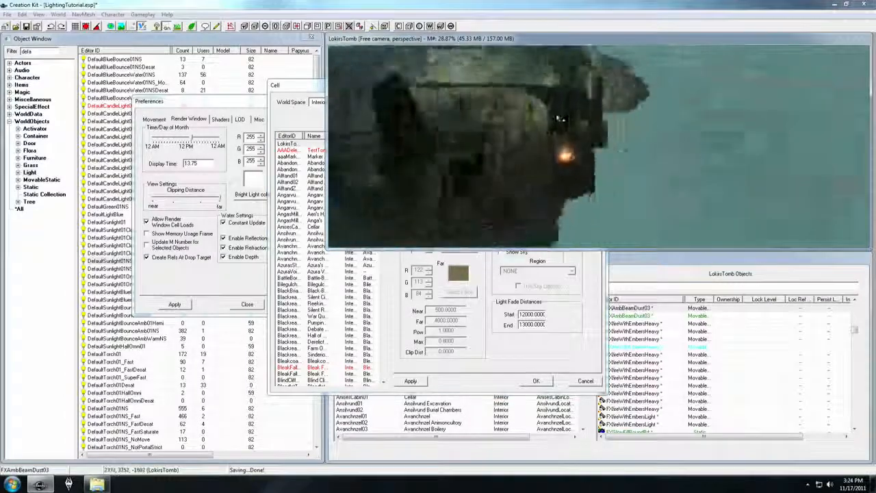
{"action": "left_click", "coordinate": [479, 151]}
{"action": "middle_click_drag", "start_coordinate": [479, 150], "coordinate": [711, 225], "text": "shift"}
{"action": "middle_click_drag", "start_coordinate": [531, 158], "coordinate": [531, 154], "text": "shift"}
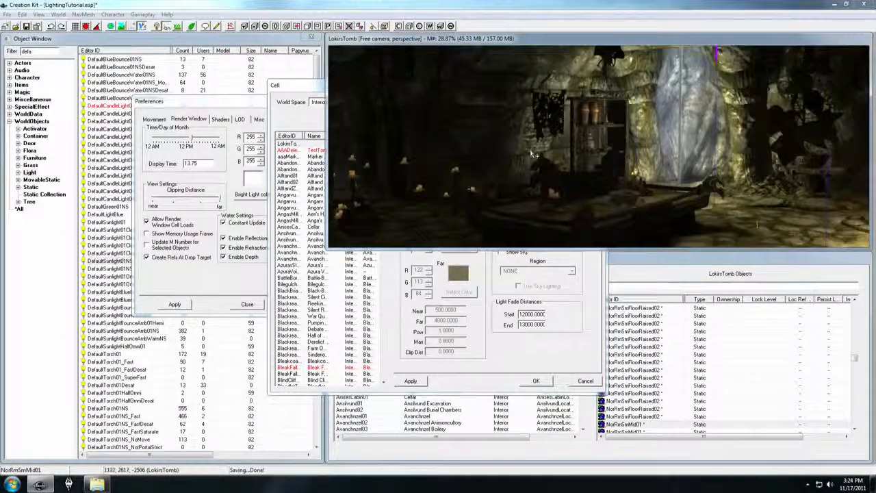
{"action": "left_click", "coordinate": [308, 123]}
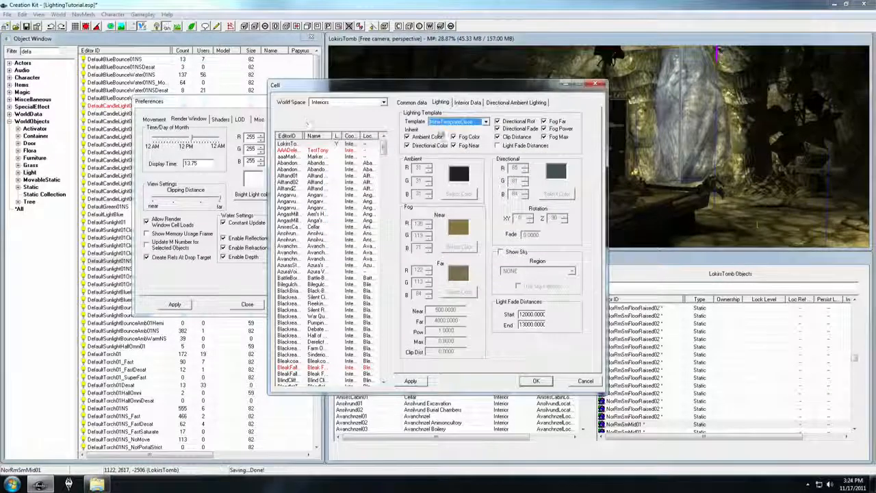
{"action": "left_click", "coordinate": [411, 381]}
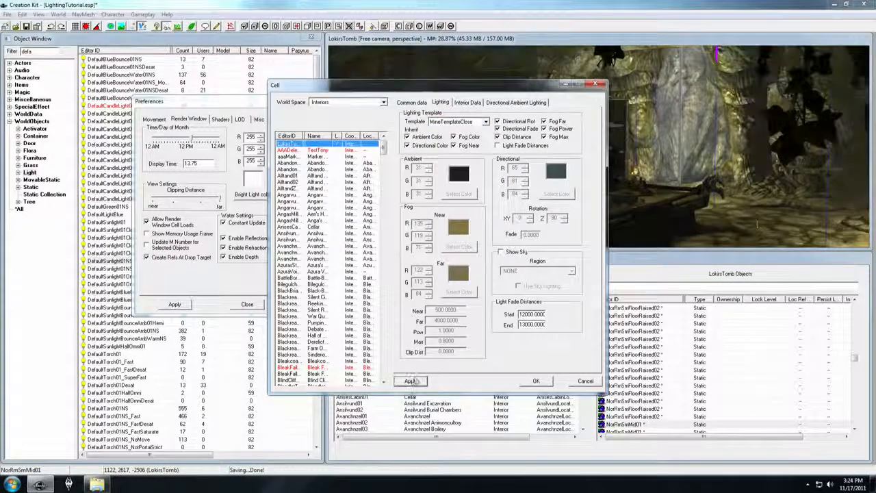
- Apply the AzurasStarTemplate lighting template to the cell and view the tomb under its ambient and fog colors
{"action": "left_click", "coordinate": [633, 199]}
{"action": "middle_click_drag", "start_coordinate": [634, 198], "coordinate": [638, 169], "text": "shift"}
{"action": "scroll", "coordinate": [638, 170], "scroll_direction": "up", "scroll_amount": 5}
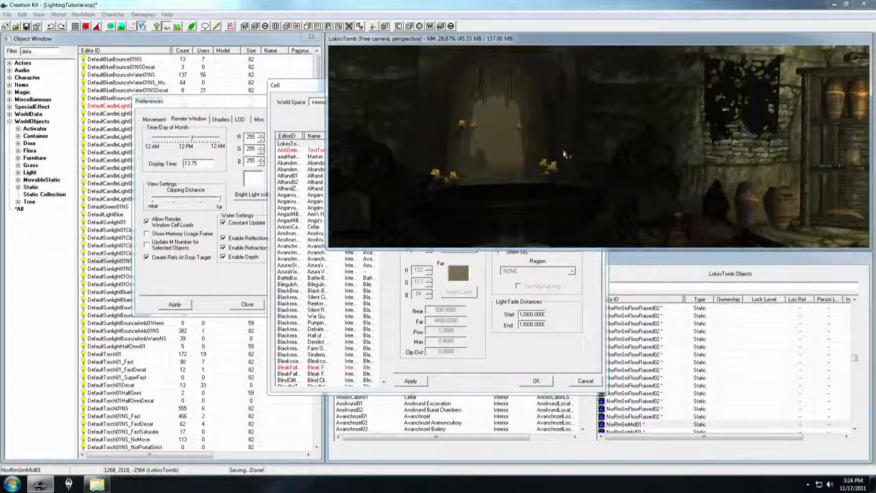
{"action": "left_click", "coordinate": [487, 287]}
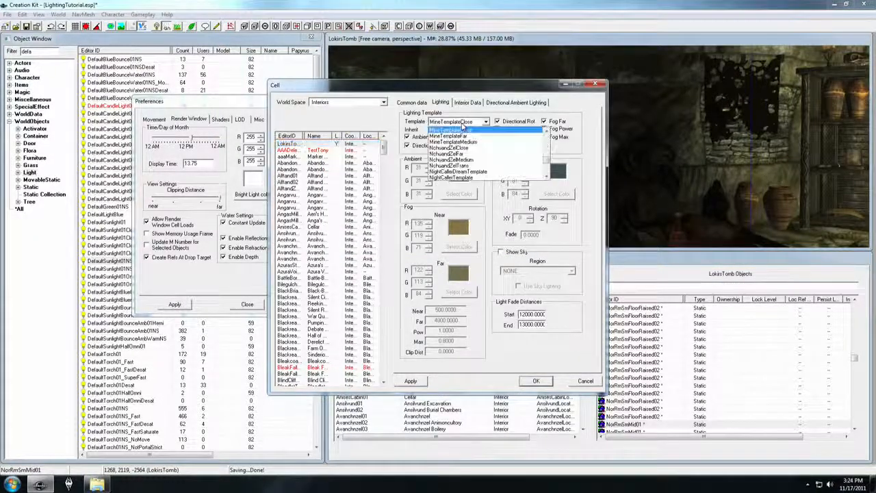
{"action": "left_click", "coordinate": [462, 125]}
{"action": "scroll", "coordinate": [464, 126], "scroll_direction": "up", "scroll_amount": 8}
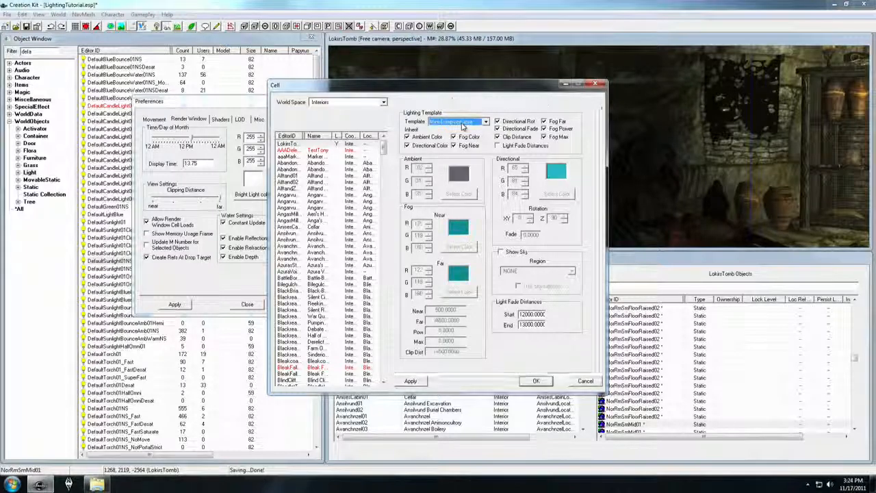
{"action": "left_click", "coordinate": [411, 381]}
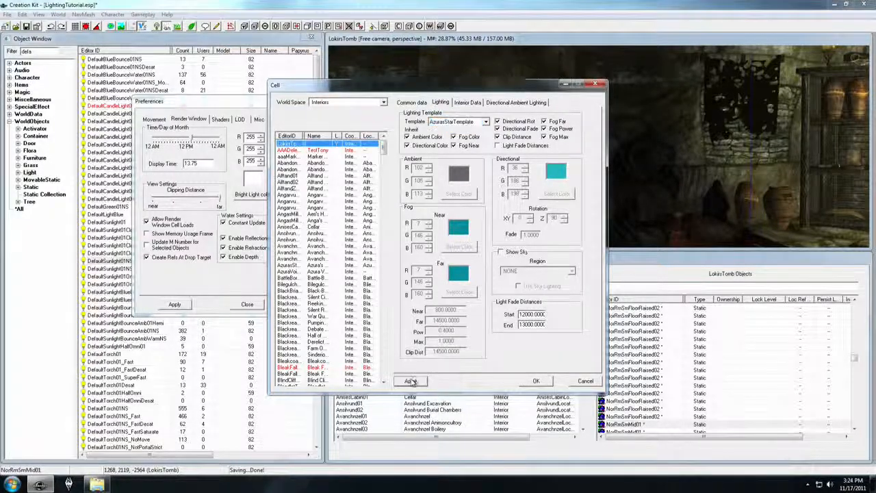
{"action": "left_click", "coordinate": [693, 158]}
{"action": "scroll", "coordinate": [693, 159], "scroll_direction": "down", "scroll_amount": 8}
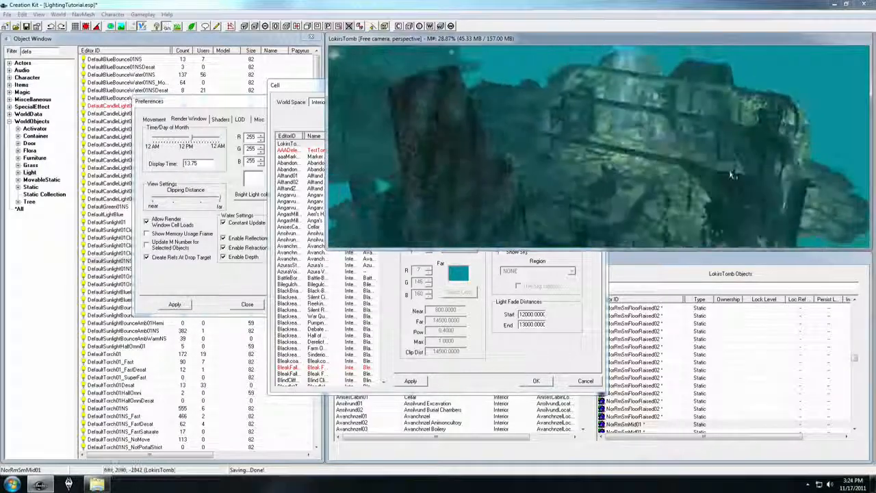
{"action": "scroll", "coordinate": [731, 175], "scroll_direction": "down", "scroll_amount": 5}
{"action": "left_click", "coordinate": [454, 283]}
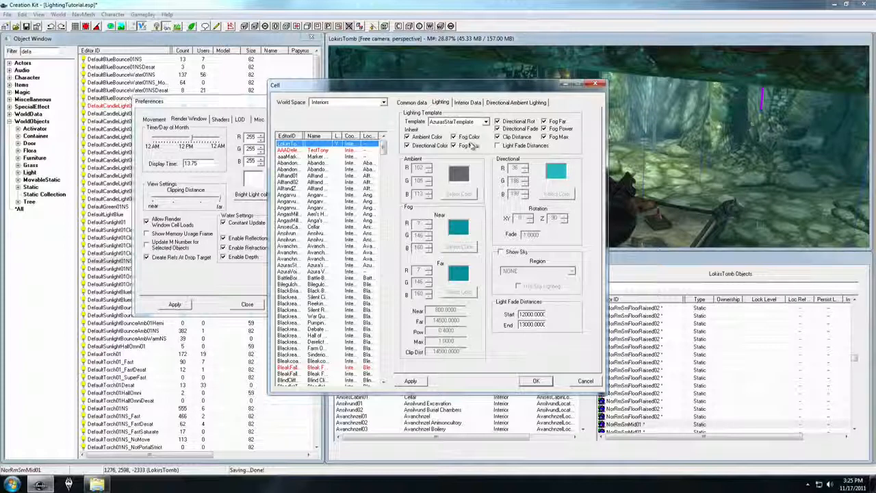
- Stop inheriting the ambient and fog colors from the template, and open the near fog color picker without changing the color
{"action": "left_click", "coordinate": [471, 146]}
{"action": "left_click", "coordinate": [459, 246]}
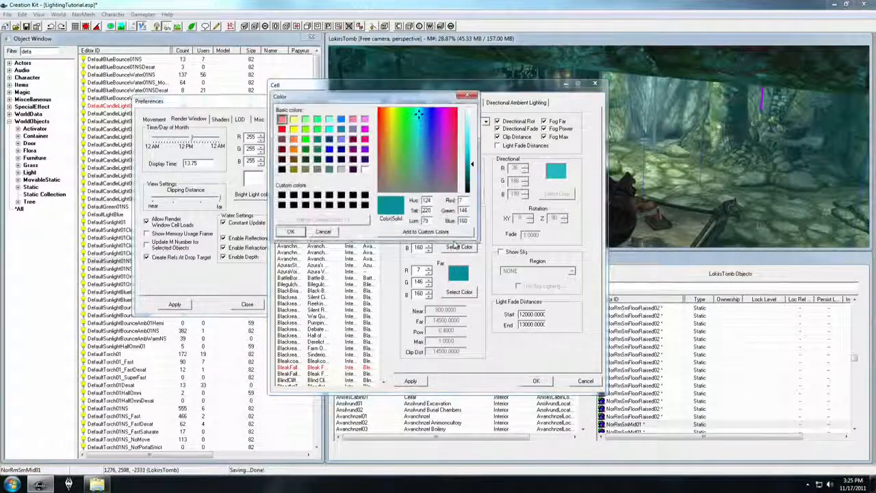
{"action": "left_click", "coordinate": [325, 232]}
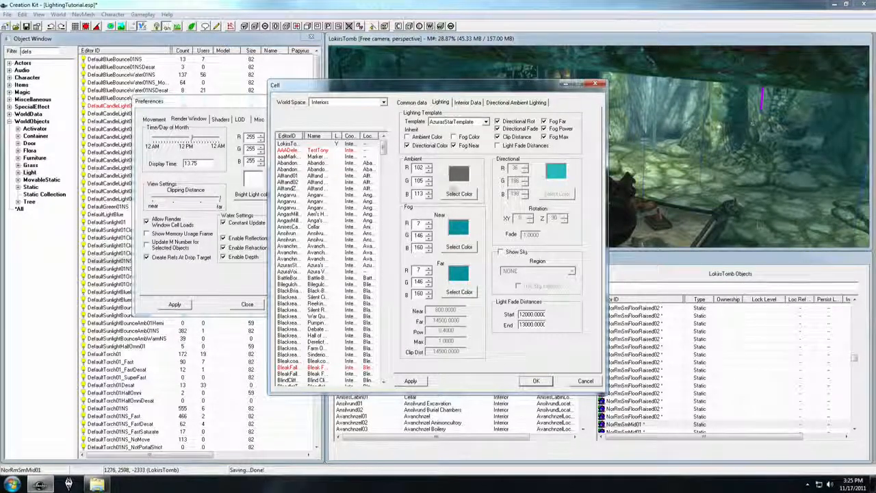
- Set the directional ambient lighting colors from the ambient color and compare them with the ambient color picker
{"action": "left_click", "coordinate": [498, 102]}
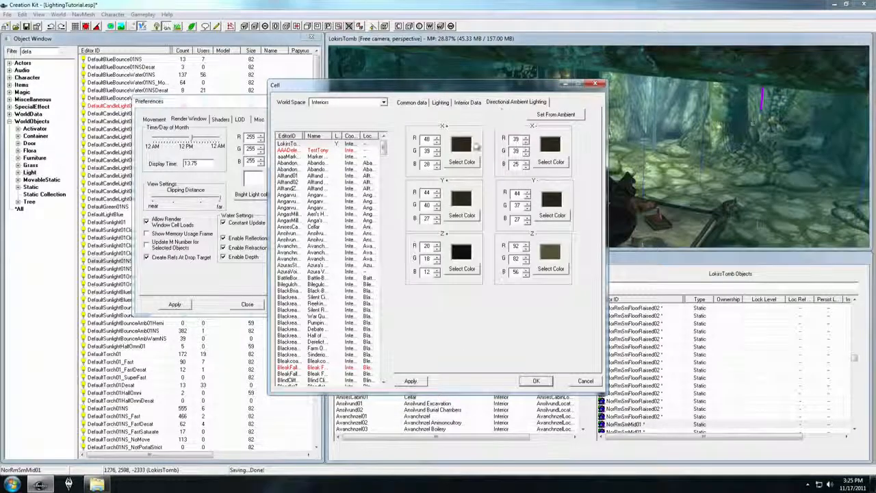
{"action": "left_click", "coordinate": [554, 114]}
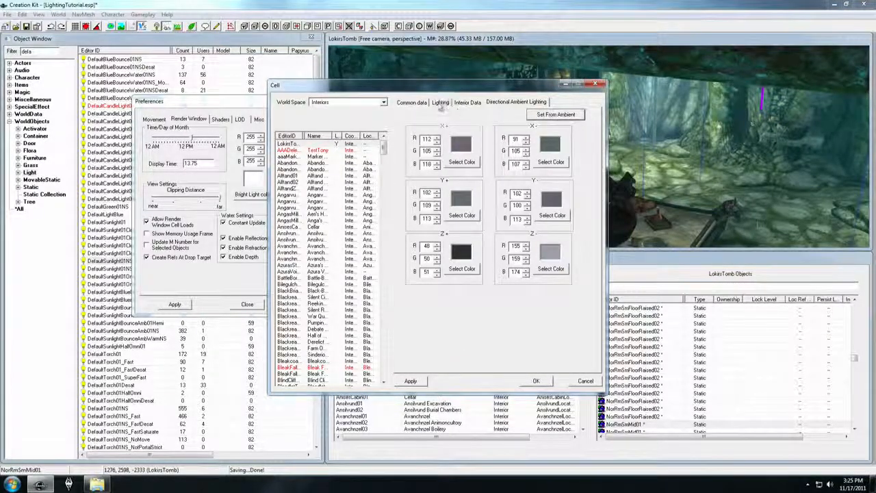
{"action": "left_click", "coordinate": [440, 103]}
{"action": "left_click", "coordinate": [459, 200]}
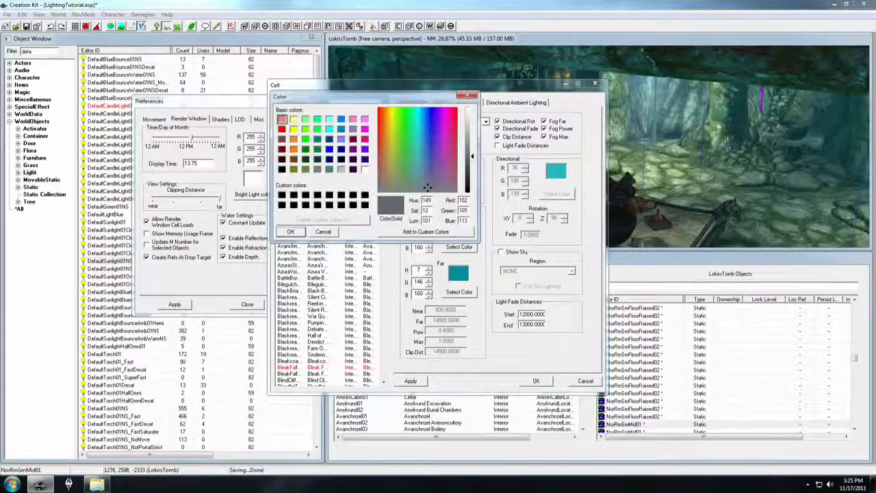
{"action": "left_click", "coordinate": [323, 231]}
{"action": "left_click", "coordinate": [516, 102]}
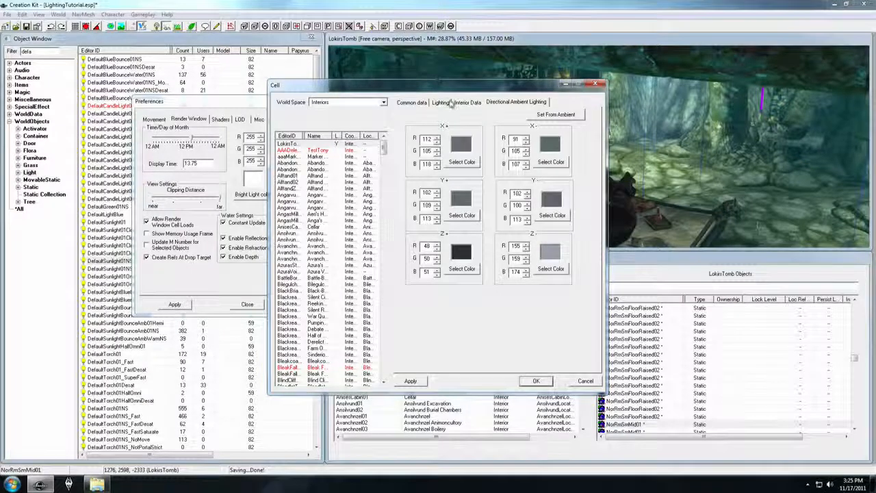
{"action": "left_click", "coordinate": [449, 103]}
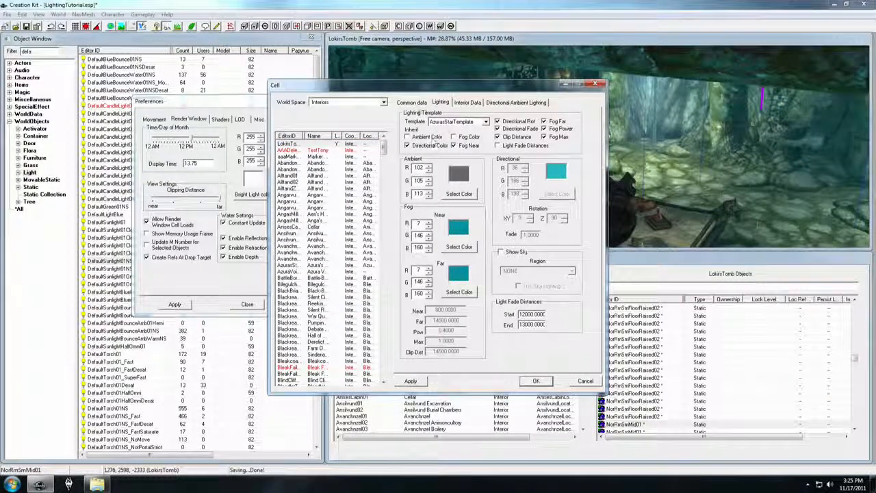
- Inherit the ambient color, fog color and light fade distances from the template, and apply the BleakFallsBarrowMedium lighting template
{"action": "left_click", "coordinate": [407, 137]}
{"action": "left_click", "coordinate": [453, 137]}
{"action": "left_click", "coordinate": [497, 145]}
{"action": "left_click", "coordinate": [467, 124]}
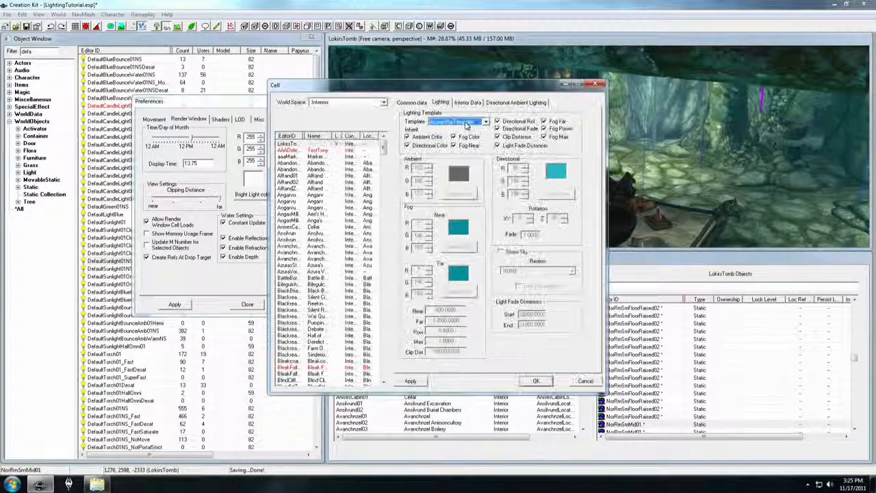
{"action": "scroll", "coordinate": [467, 126], "scroll_direction": "down", "scroll_amount": 3}
{"action": "scroll", "coordinate": [467, 124], "scroll_direction": "down", "scroll_amount": 2}
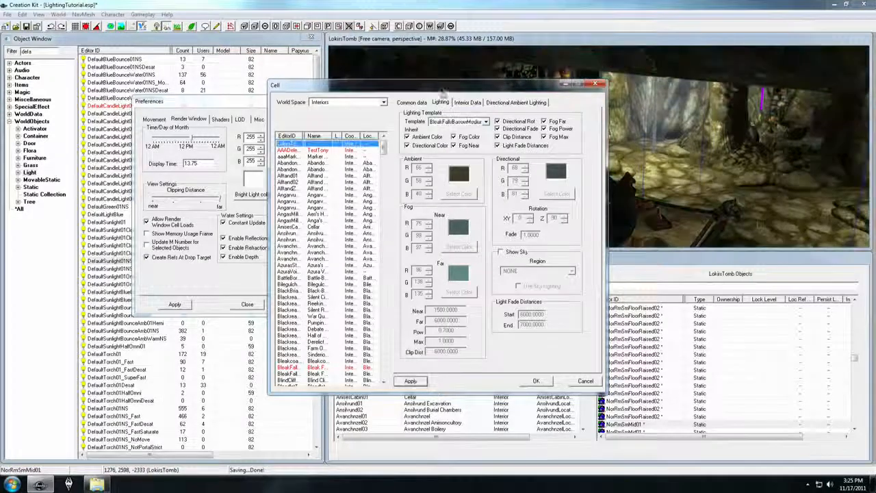
- Open the cell's common data and select DefaultImageSpaceDungeon as its image space
{"action": "left_click", "coordinate": [411, 102]}
{"action": "left_click", "coordinate": [486, 246]}
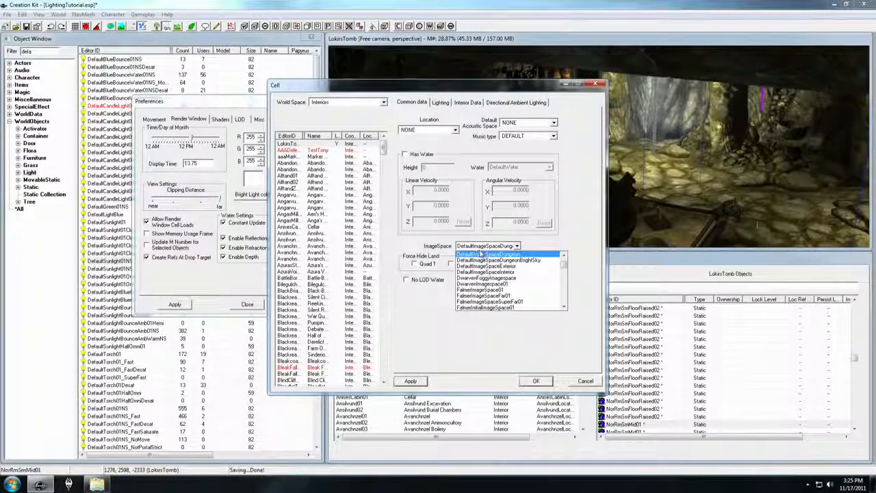
{"action": "left_click", "coordinate": [481, 254]}
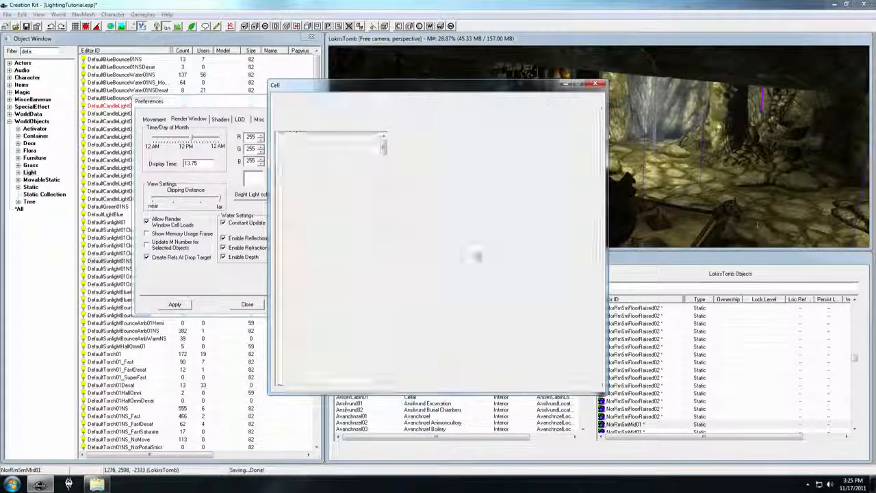
- Move the Cell dialog clear of the render window and examine the tomb from outside and at the candle alcove
{"action": "left_click_drag", "start_coordinate": [411, 85], "coordinate": [233, 133]}
{"action": "left_click", "coordinate": [567, 191]}
{"action": "scroll", "coordinate": [567, 192], "scroll_direction": "down", "scroll_amount": 10}
{"action": "middle_click_drag", "start_coordinate": [567, 192], "coordinate": [526, 185]}
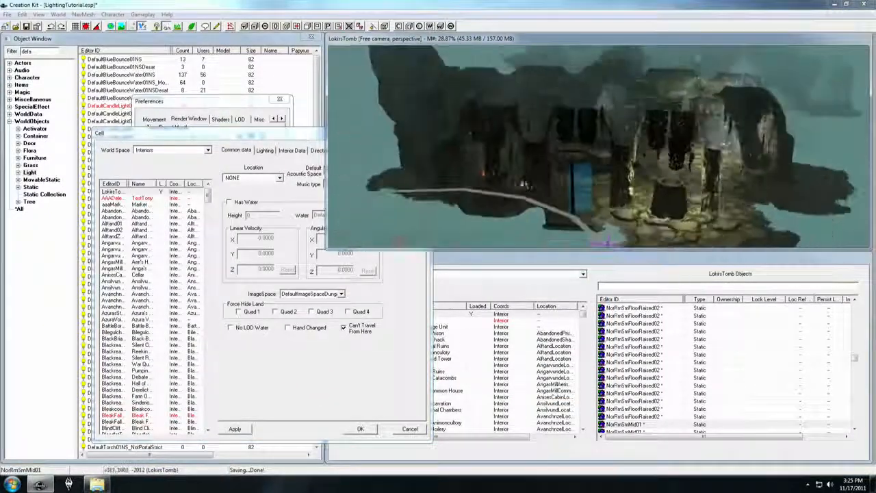
{"action": "scroll", "coordinate": [608, 166], "scroll_direction": "up", "scroll_amount": 10}
{"action": "scroll", "coordinate": [609, 167], "scroll_direction": "up", "scroll_amount": 3}
{"action": "scroll", "coordinate": [610, 171], "scroll_direction": "down", "scroll_amount": 1}
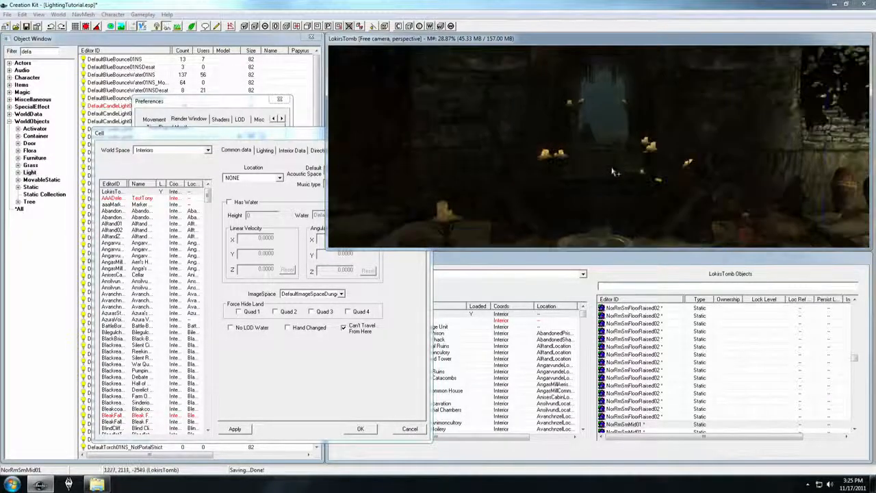
- Apply the AzurasStarImageSpace image space to the cell and view its effect on the candle alcove and the wider tomb
{"action": "left_click", "coordinate": [300, 293]}
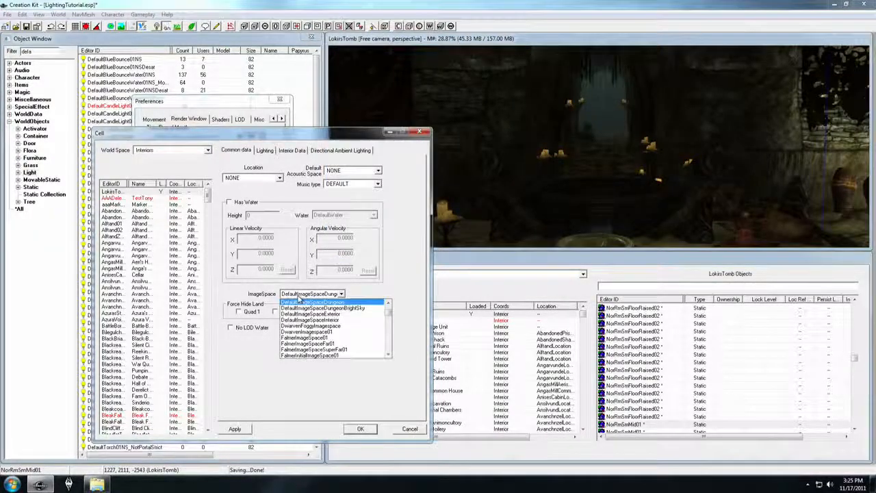
{"action": "left_click", "coordinate": [236, 431]}
{"action": "left_click", "coordinate": [602, 183]}
{"action": "scroll", "coordinate": [600, 184], "scroll_direction": "down", "scroll_amount": 5}
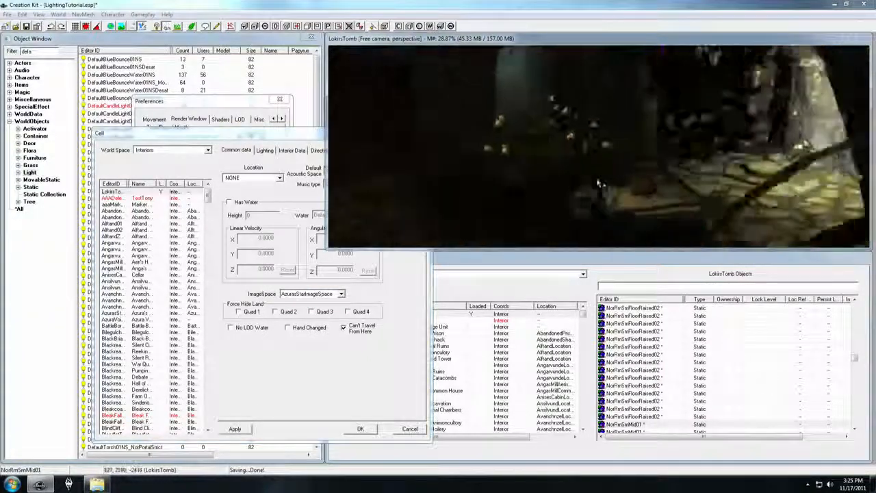
{"action": "middle_click_drag", "start_coordinate": [568, 154], "coordinate": [582, 178]}
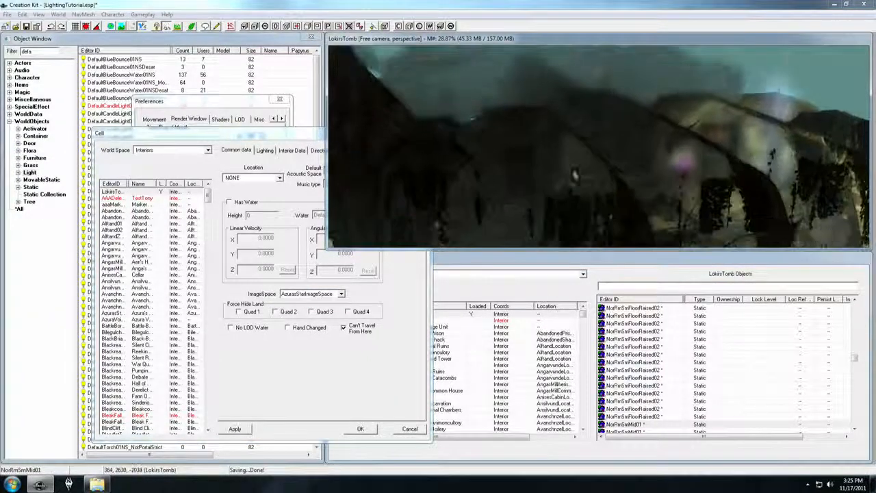
- Apply the FalmerImageSpaceFar01 image space to the cell and view its effect on the tomb
{"action": "left_click", "coordinate": [301, 295]}
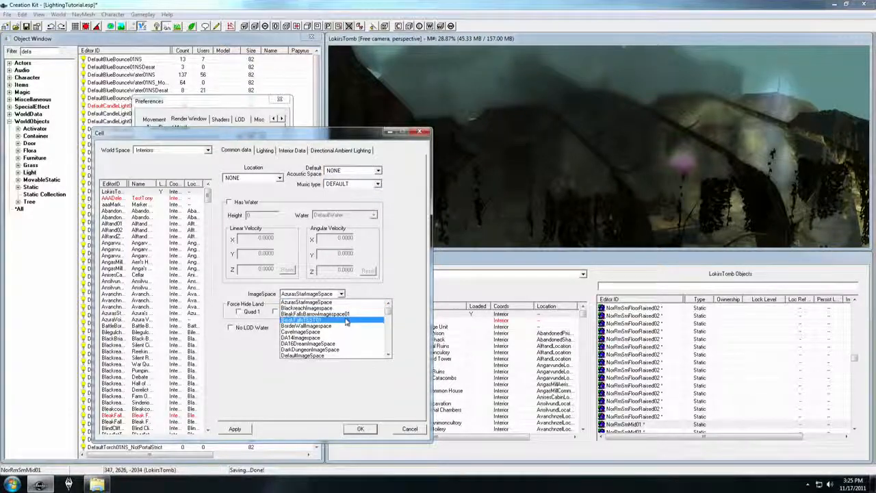
{"action": "scroll", "coordinate": [348, 322], "scroll_direction": "down", "scroll_amount": 4}
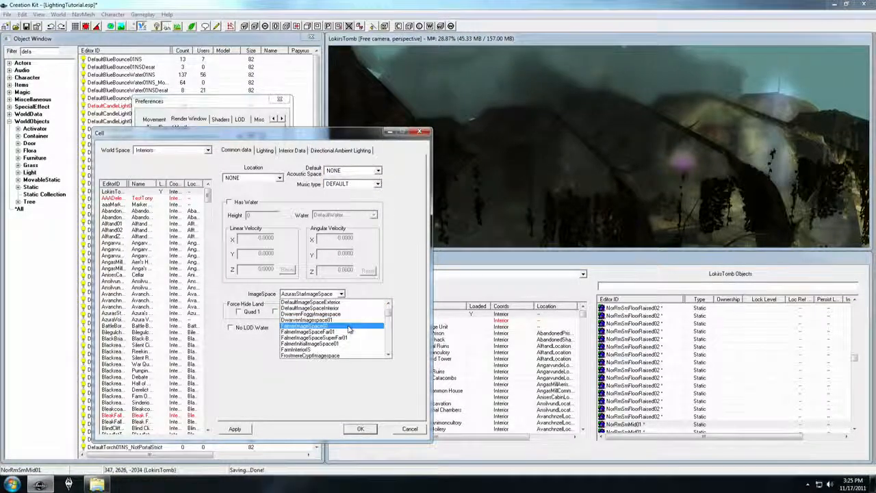
{"action": "left_click", "coordinate": [351, 334]}
{"action": "left_click", "coordinate": [236, 429]}
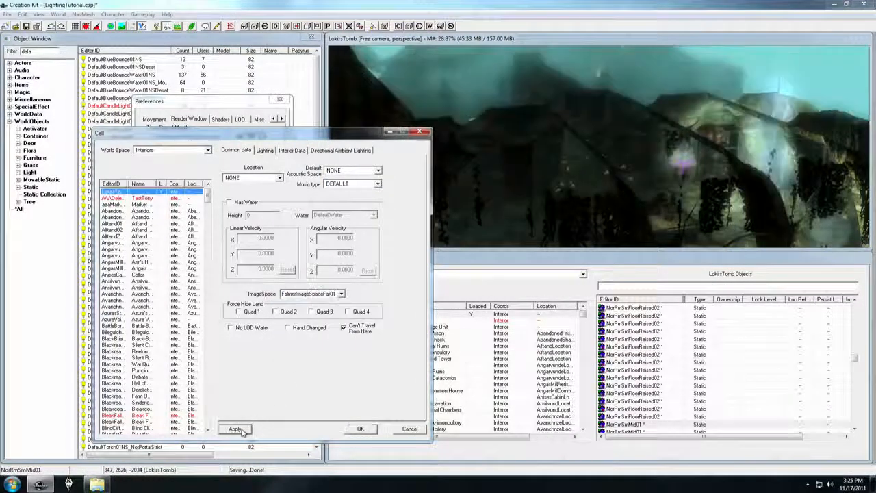
{"action": "left_click", "coordinate": [600, 172]}
{"action": "middle_click_drag", "start_coordinate": [600, 172], "coordinate": [602, 166], "text": "shift"}
- Apply the FrostmereCryptImagespace image space to the cell and view its effect up close at the shelves and table
{"action": "left_click", "coordinate": [323, 308]}
{"action": "left_click", "coordinate": [315, 295]}
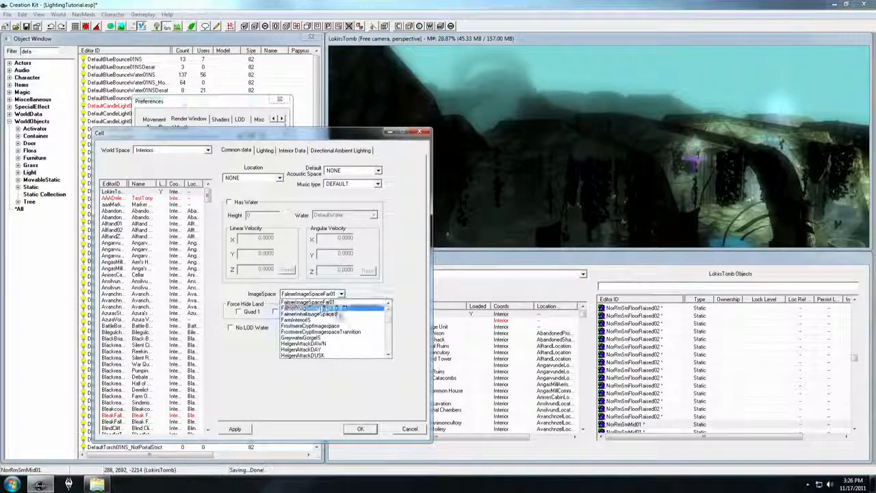
{"action": "left_click", "coordinate": [308, 326]}
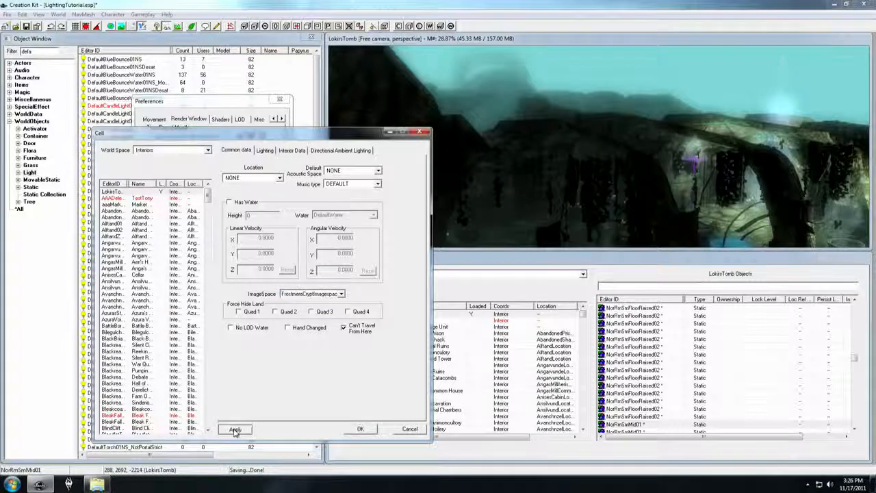
{"action": "left_click", "coordinate": [235, 431]}
{"action": "left_click", "coordinate": [582, 171]}
{"action": "scroll", "coordinate": [582, 171], "scroll_direction": "up", "scroll_amount": 5}
{"action": "scroll", "coordinate": [649, 193], "scroll_direction": "up", "scroll_amount": 4}
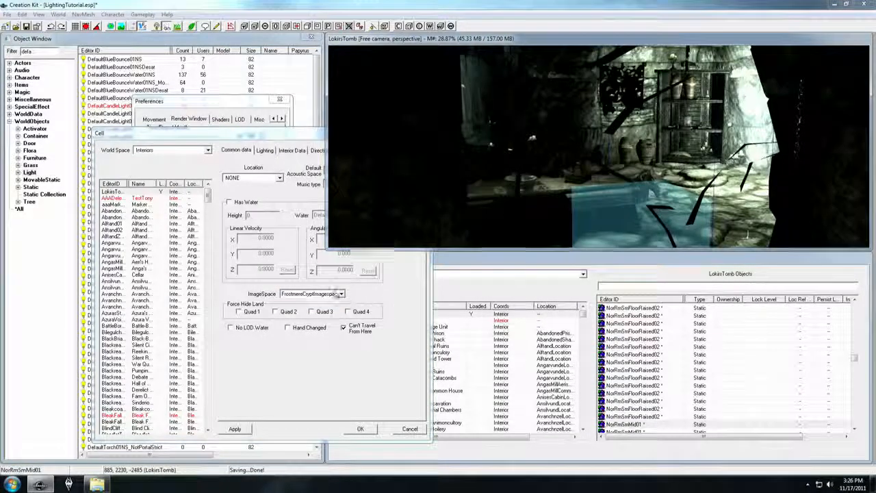
- Apply DefaultImageSpace as the cell's image space and close the Cell dialog
{"action": "left_click", "coordinate": [340, 294]}
{"action": "left_click", "coordinate": [340, 293]}
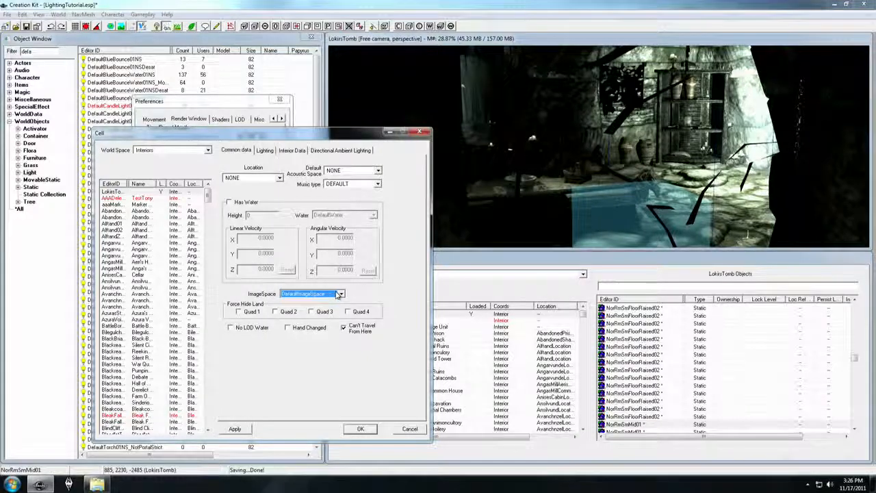
{"action": "left_click", "coordinate": [235, 429]}
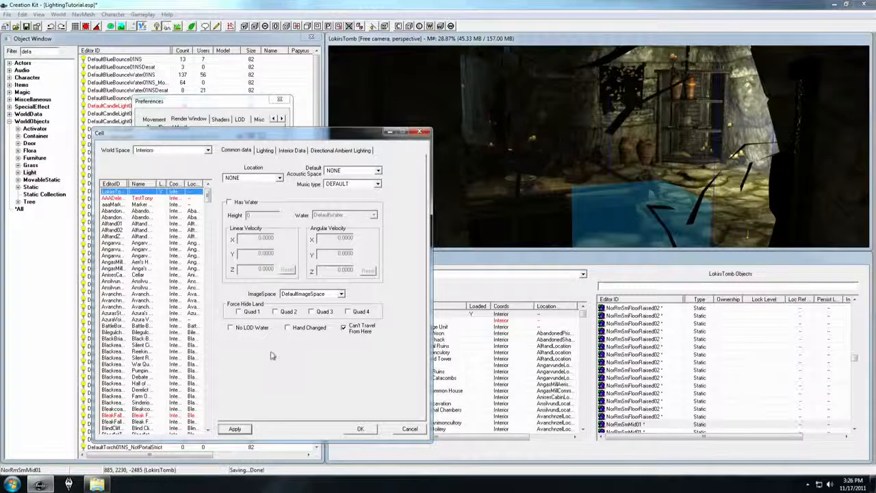
{"action": "left_click", "coordinate": [360, 429]}
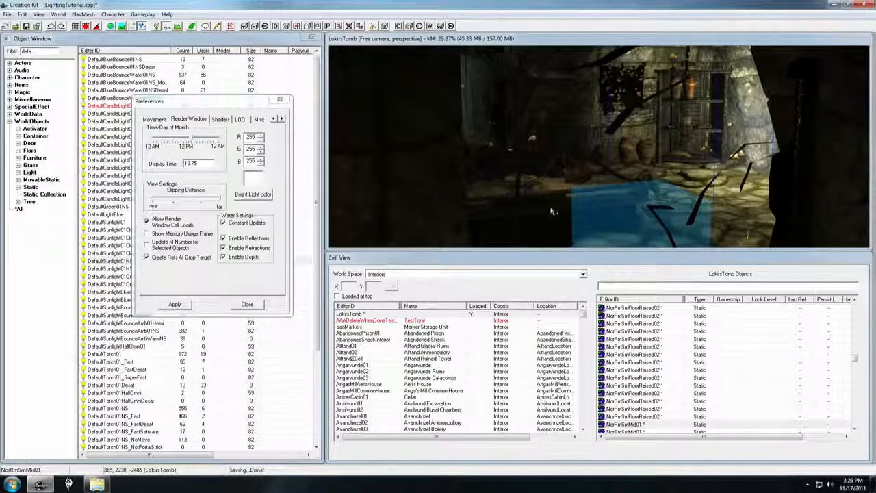
- Turn on bright light and view the whole tomb layout from above
{"action": "scroll", "coordinate": [556, 192], "scroll_direction": "down", "scroll_amount": 10}
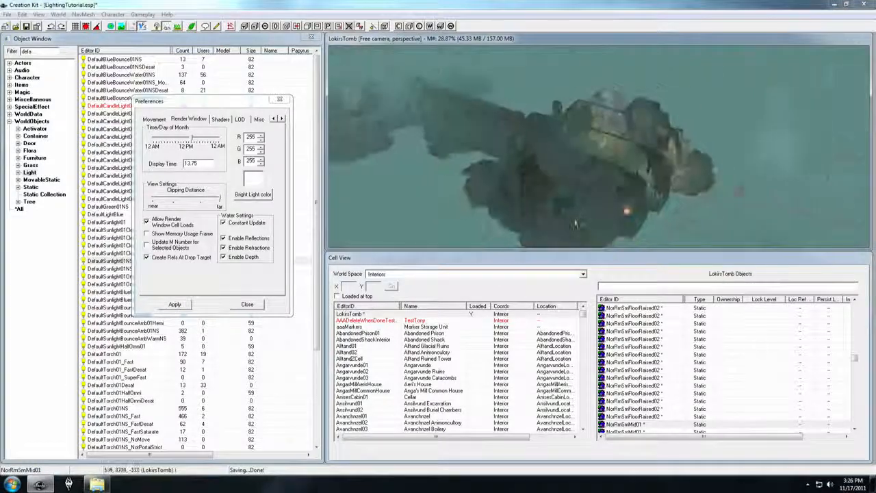
{"action": "middle_click_drag", "start_coordinate": [527, 155], "coordinate": [581, 182], "text": "shift"}
{"action": "key", "text": "a"}
{"action": "scroll", "coordinate": [547, 138], "scroll_direction": "down", "scroll_amount": 5}
{"action": "scroll", "coordinate": [568, 159], "scroll_direction": "down", "scroll_amount": 2}
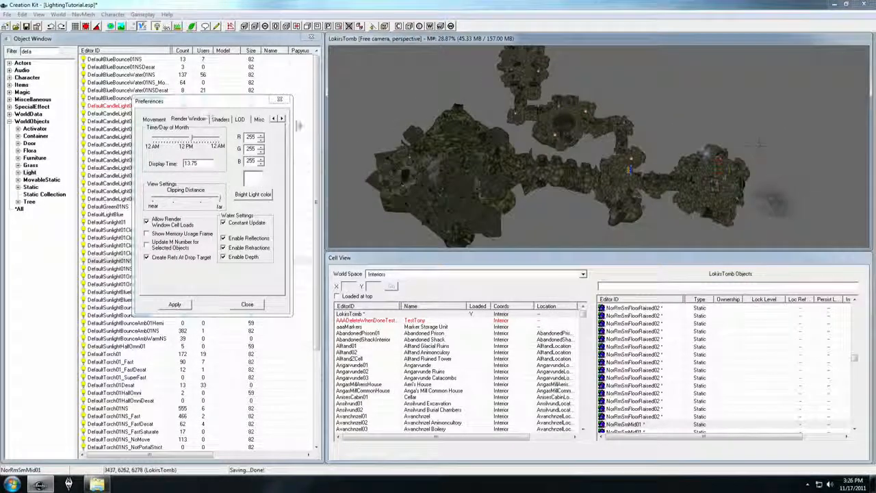
- Close the preferences and make portals and rooms visible in the render window
{"action": "left_click", "coordinate": [273, 101]}
{"action": "left_click", "coordinate": [39, 15]}
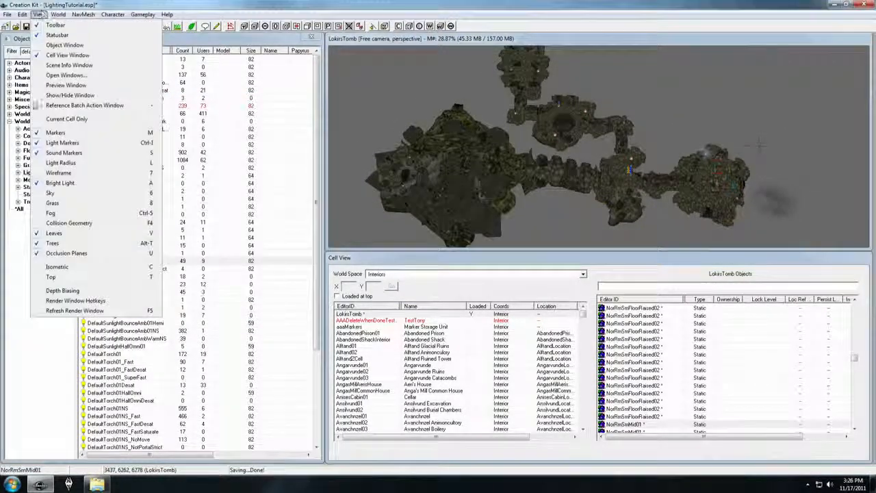
{"action": "left_click", "coordinate": [69, 96]}
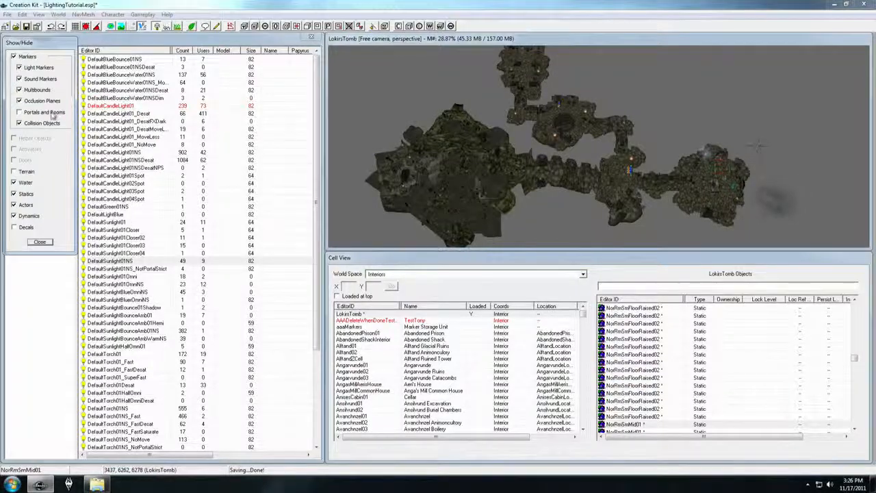
{"action": "left_click", "coordinate": [52, 114]}
{"action": "middle_click_drag", "start_coordinate": [444, 188], "coordinate": [450, 143]}
{"action": "scroll", "coordinate": [450, 143], "scroll_direction": "down", "scroll_amount": 1}
- Look through the lighting templates that can be batch-assigned to the large cavern's room marker, leaving it unassigned
{"action": "left_click", "coordinate": [518, 187]}
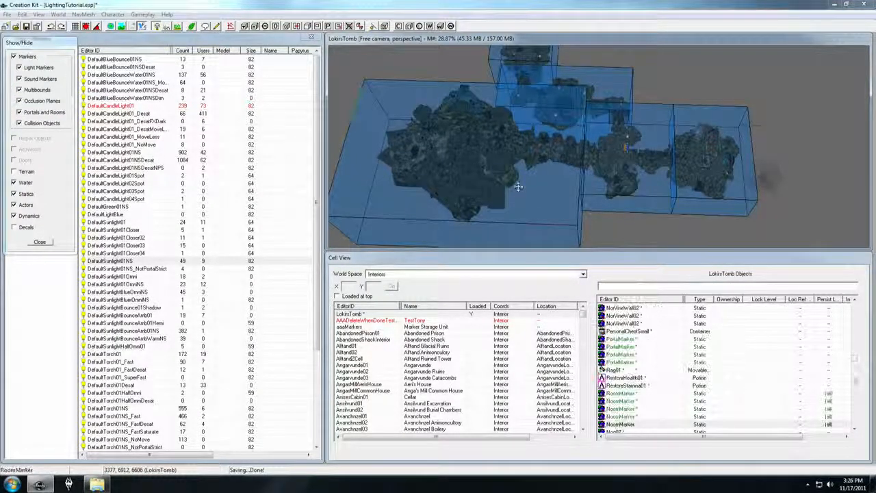
{"action": "key", "text": "minus"}
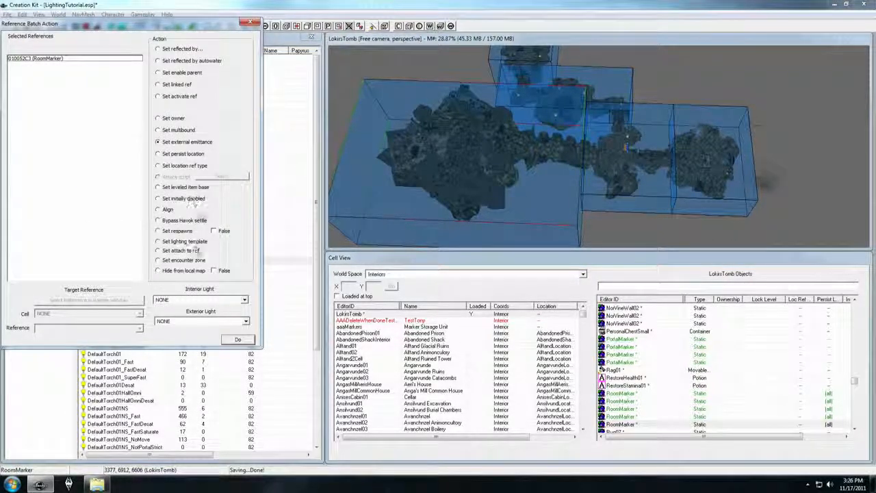
{"action": "left_click", "coordinate": [184, 242]}
{"action": "left_click", "coordinate": [182, 299]}
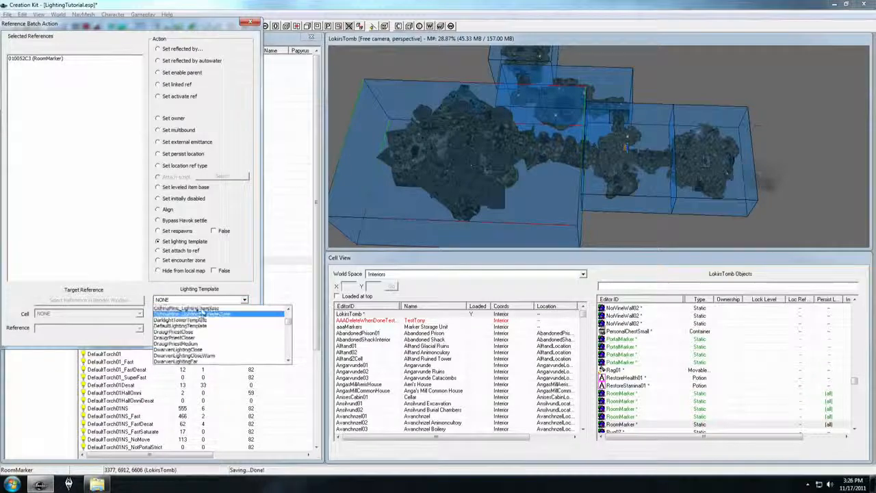
{"action": "left_click", "coordinate": [229, 300]}
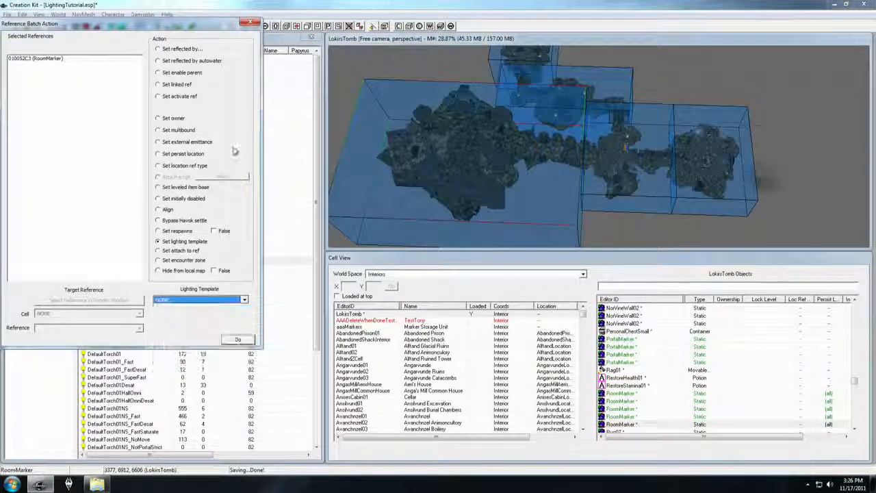
{"action": "left_click", "coordinate": [250, 22]}
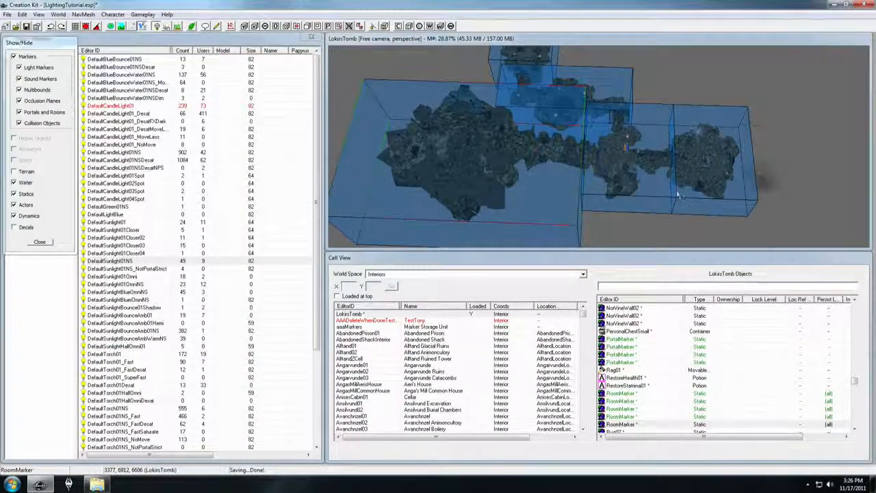
- Look through the lighting templates available in the cell's lighting data and cancel without applying one
{"action": "scroll", "coordinate": [629, 205], "scroll_direction": "up", "scroll_amount": 4}
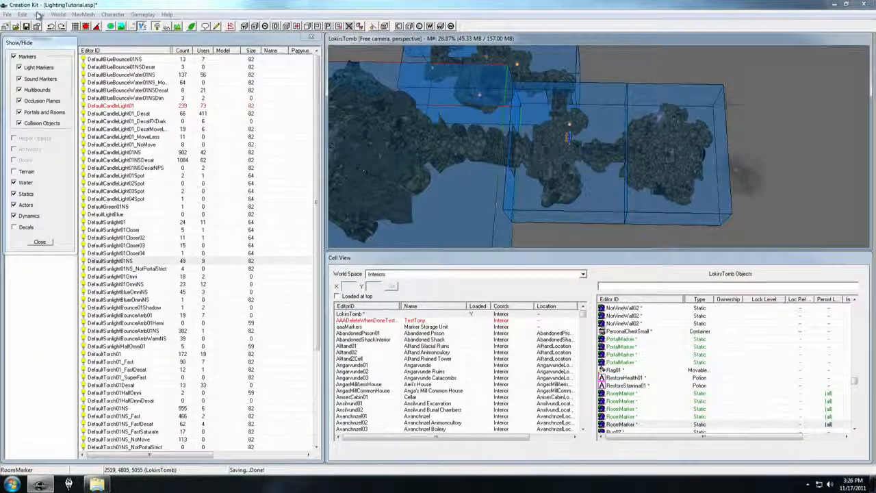
{"action": "left_click", "coordinate": [58, 14]}
{"action": "left_click", "coordinate": [66, 36]}
{"action": "left_click", "coordinate": [440, 102]}
{"action": "left_click", "coordinate": [457, 121]}
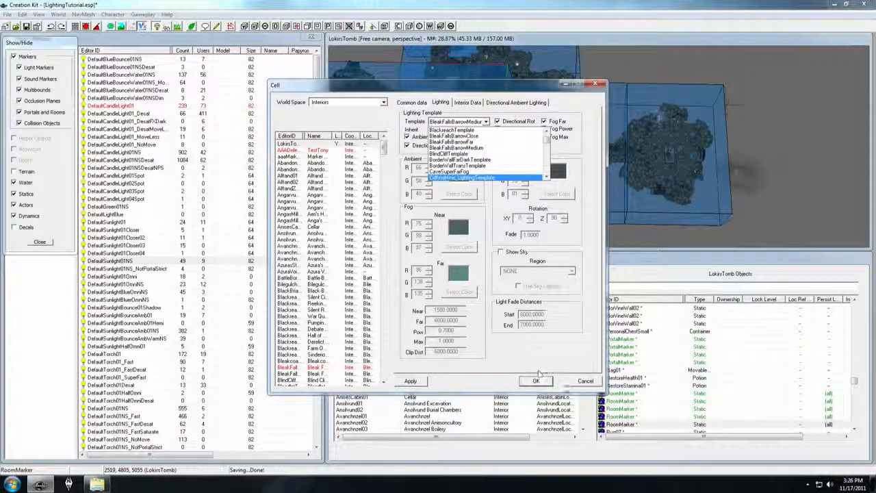
{"action": "left_click", "coordinate": [585, 381]}
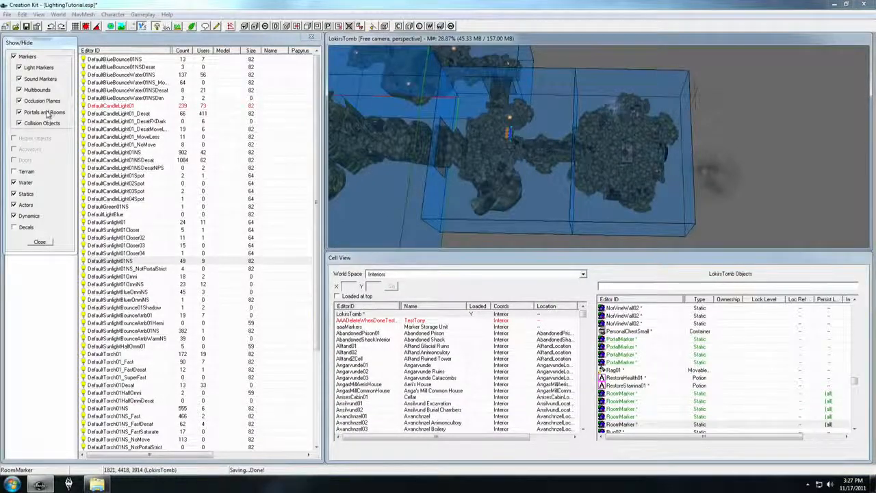
- Hide the portals and rooms and all markers, with the view framed on the candle alcove
{"action": "left_click", "coordinate": [44, 113]}
{"action": "scroll", "coordinate": [562, 137], "scroll_direction": "up", "scroll_amount": 5}
{"action": "scroll", "coordinate": [561, 137], "scroll_direction": "up", "scroll_amount": 3}
{"action": "middle_click_drag", "start_coordinate": [561, 136], "coordinate": [534, 118], "text": "shift"}
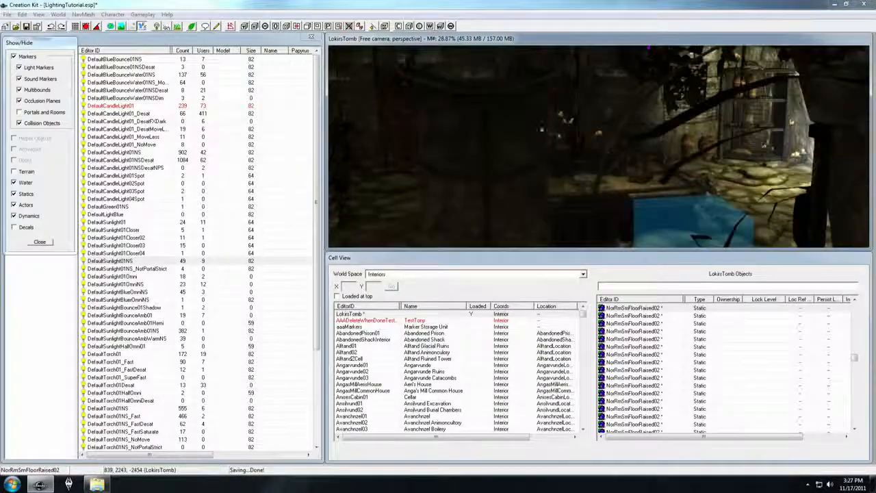
{"action": "key", "text": "m"}
{"action": "scroll", "coordinate": [537, 124], "scroll_direction": "up", "scroll_amount": 4}
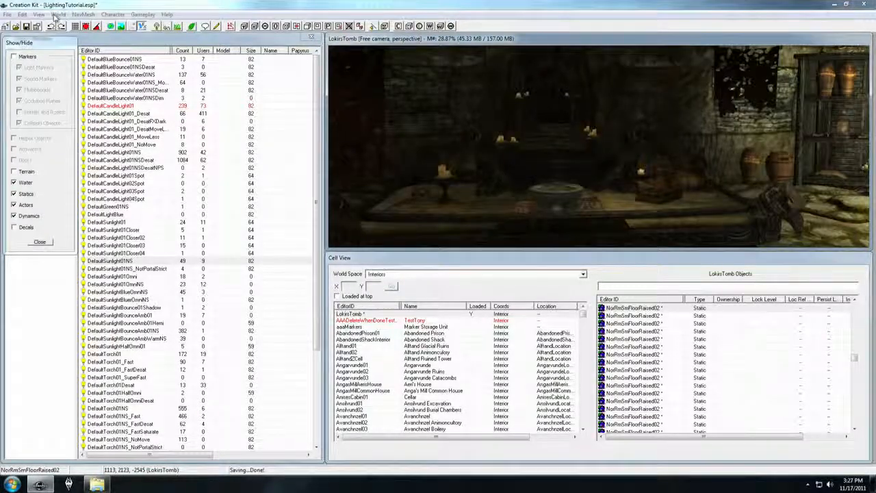
- Apply the BleakFallsBarrowFar lighting template to the cell and view its effect on the candle alcove
{"action": "left_click", "coordinate": [39, 15]}
{"action": "mouse_move", "coordinate": [59, 15]}
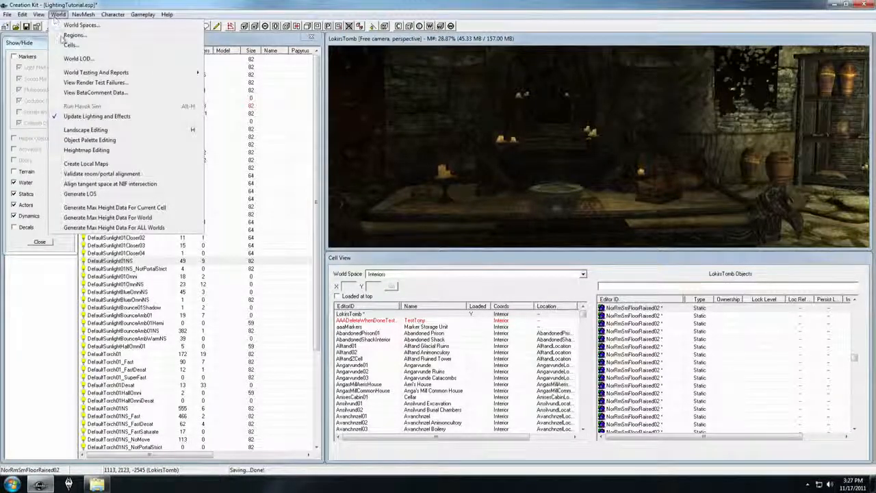
{"action": "left_click", "coordinate": [67, 46]}
{"action": "left_click", "coordinate": [440, 102]}
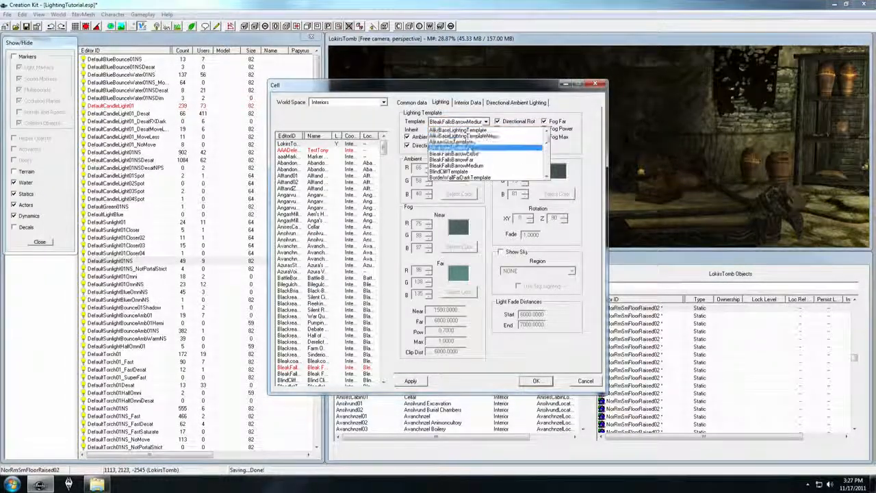
{"action": "left_click_drag", "start_coordinate": [423, 89], "coordinate": [290, 93]}
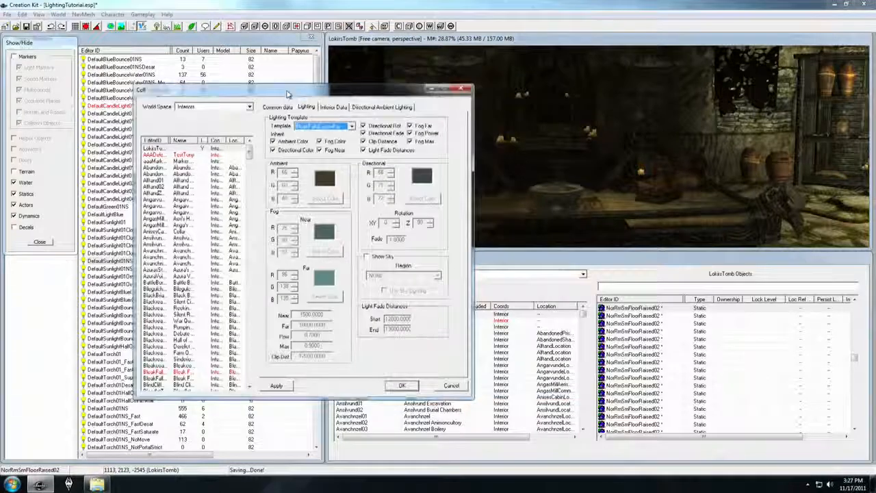
{"action": "left_click", "coordinate": [506, 103]}
{"action": "left_click", "coordinate": [166, 27]}
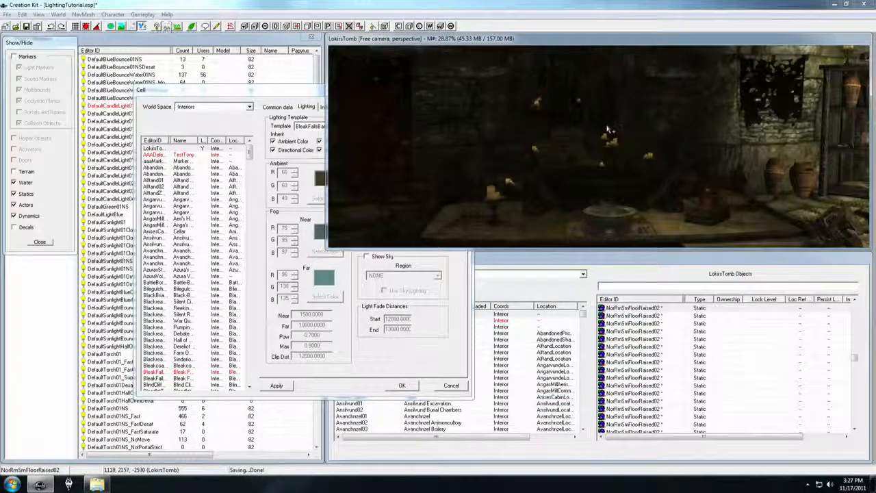
{"action": "left_click", "coordinate": [290, 387]}
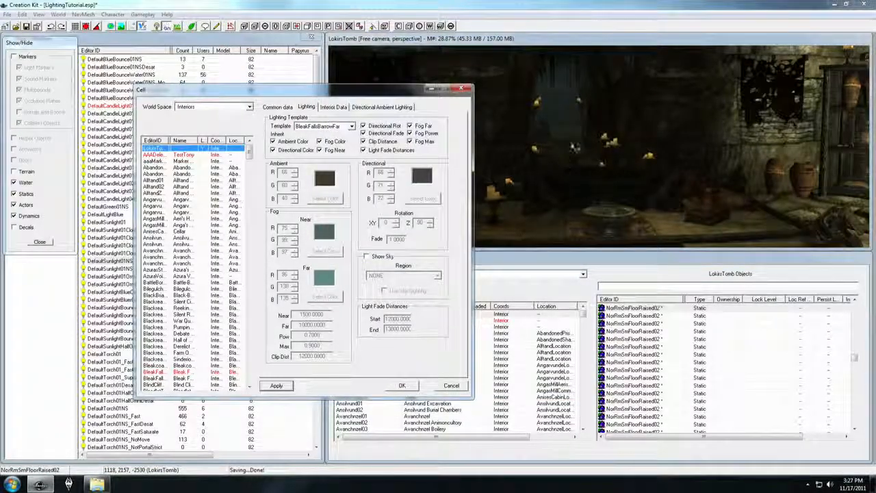
{"action": "left_click", "coordinate": [587, 116]}
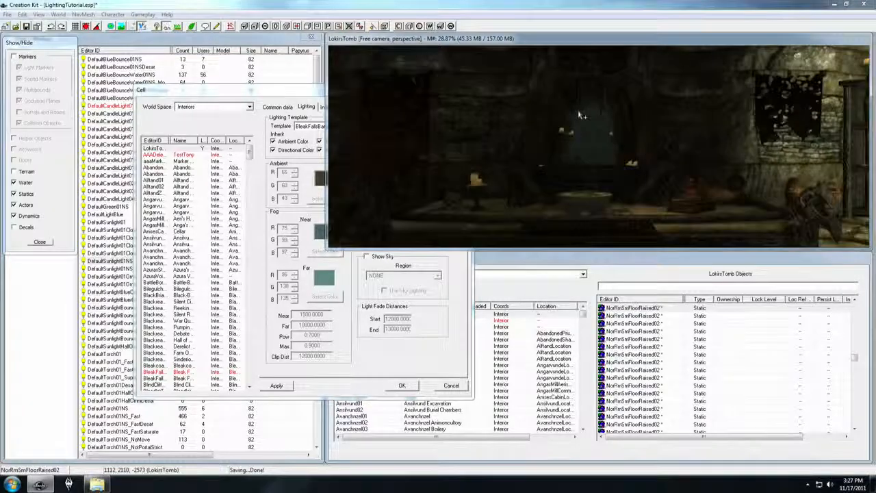
{"action": "middle_click_drag", "start_coordinate": [605, 149], "coordinate": [620, 157], "text": "shift"}
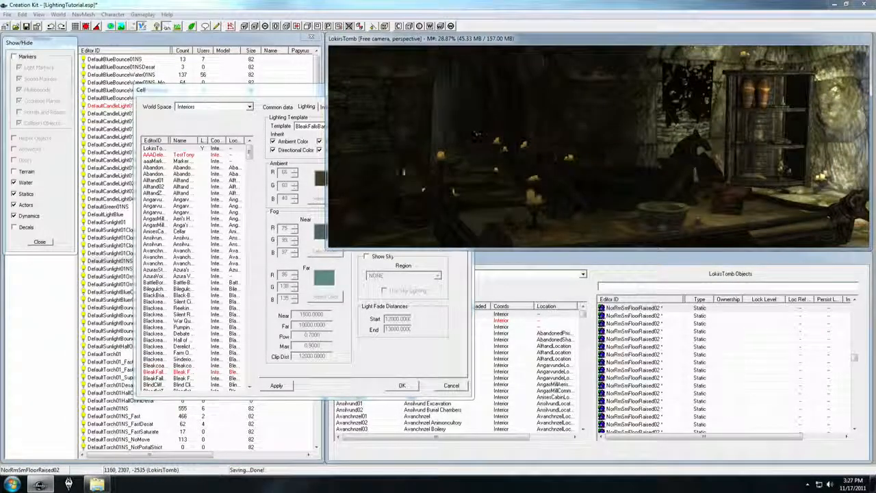
- Apply the BleakFallsBarrowClose lighting template to the cell and view its effect on the candle alcove
{"action": "left_click", "coordinate": [312, 128]}
{"action": "scroll", "coordinate": [319, 139], "scroll_direction": "up", "scroll_amount": 1}
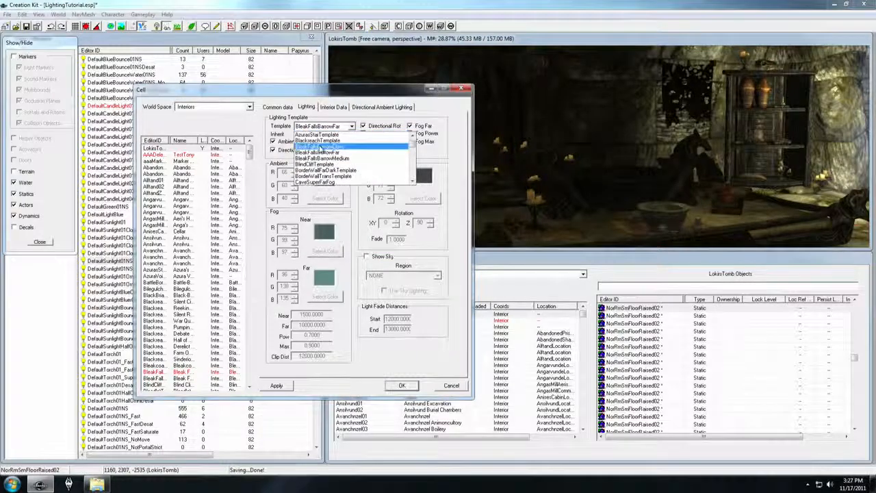
{"action": "left_click", "coordinate": [303, 146]}
{"action": "left_click", "coordinate": [274, 383]}
{"action": "left_click", "coordinate": [568, 157]}
{"action": "mouse_move", "coordinate": [568, 157]}
{"action": "middle_mouse_down", "text": "shift"}
{"action": "mouse_move", "coordinate": [542, 157]}
{"action": "mouse_move", "coordinate": [556, 160]}
{"action": "middle_mouse_up", "text": "shift"}
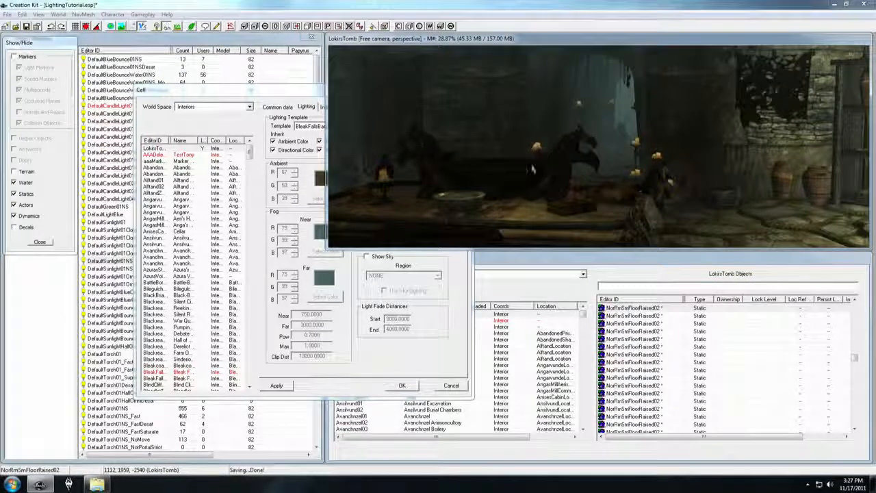
- Examine the tomb from above with bright light and the cavern without it, comparing the fog at different distances
{"action": "scroll", "coordinate": [575, 158], "scroll_direction": "down", "scroll_amount": 8}
{"action": "middle_click_drag", "start_coordinate": [576, 158], "coordinate": [581, 179], "text": "shift"}
{"action": "key", "text": "shift+F5"}
{"action": "scroll", "coordinate": [581, 188], "scroll_direction": "up", "scroll_amount": 6}
{"action": "key", "text": "a"}
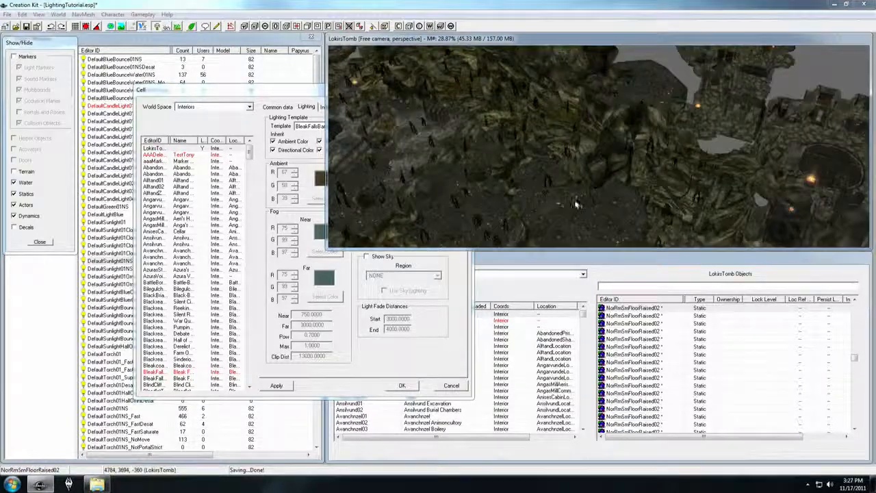
{"action": "left_click", "coordinate": [580, 202]}
{"action": "key", "text": "shift+F5"}
{"action": "scroll", "coordinate": [536, 187], "scroll_direction": "up", "scroll_amount": 5}
{"action": "mouse_move", "coordinate": [525, 148]}
{"action": "middle_mouse_down"}
{"action": "mouse_move", "coordinate": [575, 165]}
{"action": "mouse_move", "coordinate": [535, 138]}
{"action": "middle_mouse_up"}
{"action": "scroll", "coordinate": [552, 154], "scroll_direction": "up", "scroll_amount": 3}
{"action": "scroll", "coordinate": [543, 150], "scroll_direction": "up", "scroll_amount": 4}
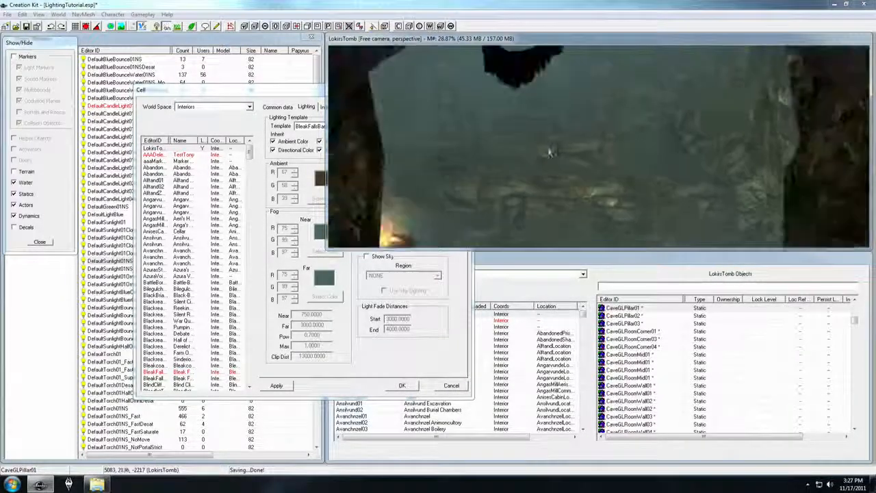
{"action": "scroll", "coordinate": [544, 147], "scroll_direction": "down", "scroll_amount": 4}
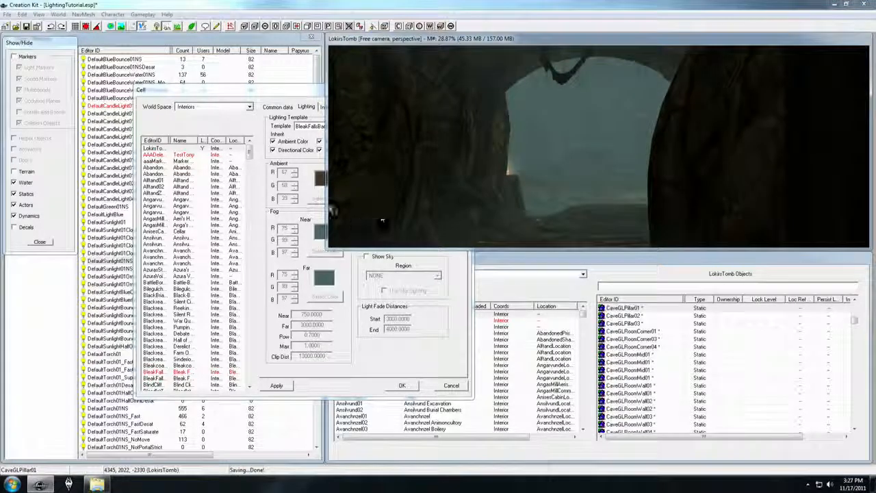
- Apply the BleakFallsBarrowFar lighting template to the cell and view the cavern through the archway
{"action": "left_click", "coordinate": [335, 127]}
{"action": "left_click", "coordinate": [322, 140]}
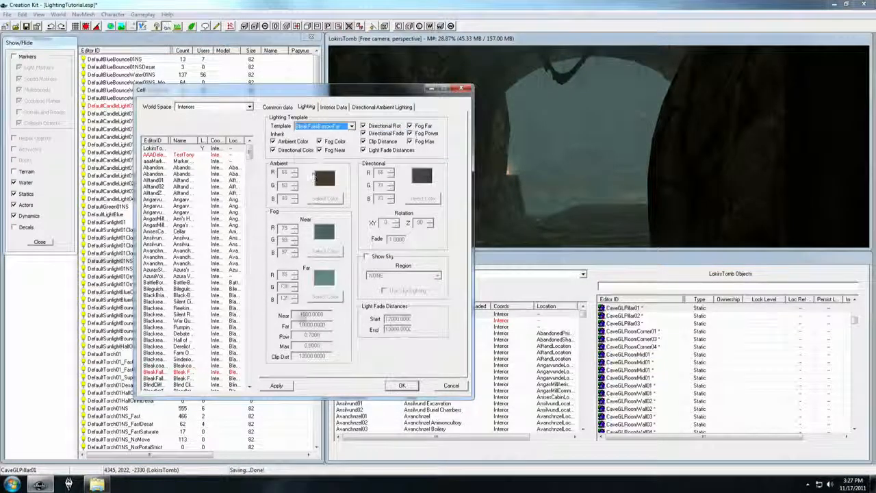
{"action": "left_click", "coordinate": [276, 386]}
{"action": "left_click", "coordinate": [631, 134]}
{"action": "scroll", "coordinate": [631, 134], "scroll_direction": "up", "scroll_amount": 3}
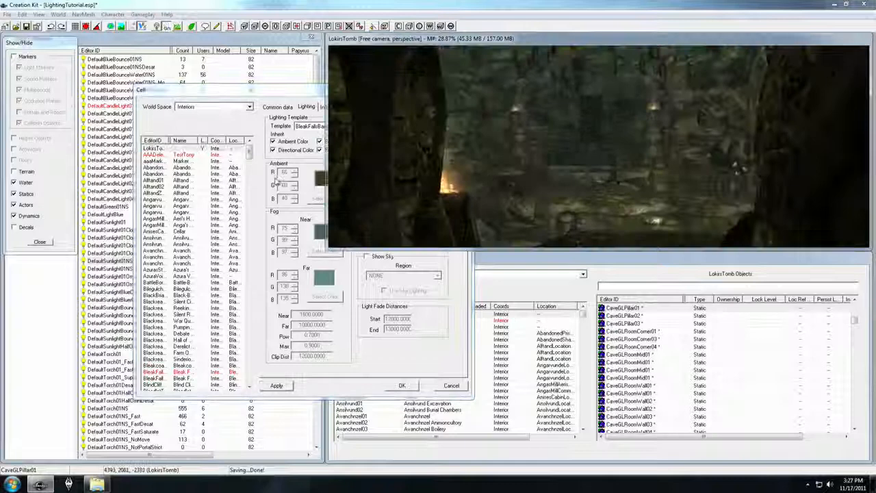
- Apply the Bleak Falls Barrow lighting template with 1500 near and 6000 far fog, and view the tomb from a distance
{"action": "left_click", "coordinate": [315, 127]}
{"action": "left_click", "coordinate": [313, 141]}
{"action": "left_click", "coordinate": [276, 385]}
{"action": "left_click", "coordinate": [620, 196]}
{"action": "scroll", "coordinate": [620, 195], "scroll_direction": "down", "scroll_amount": 10}
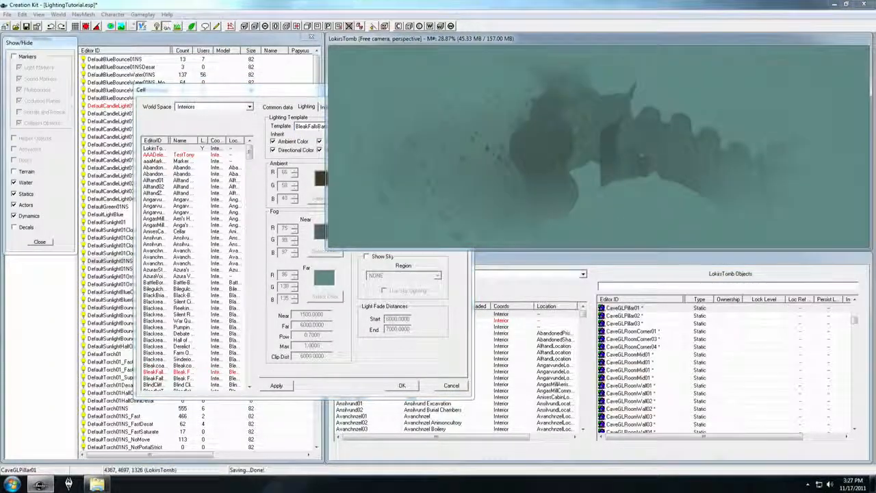
- Show all markers, turn off the fog and examine the room bounds of the whole tomb from above
{"action": "left_click", "coordinate": [22, 57]}
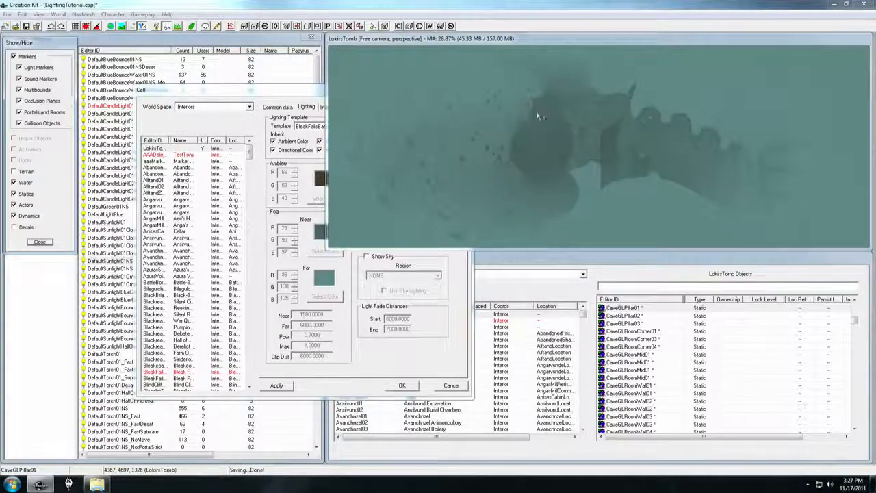
{"action": "scroll", "coordinate": [553, 129], "scroll_direction": "down", "scroll_amount": 3}
{"action": "key", "text": "shift+f"}
{"action": "scroll", "coordinate": [568, 140], "scroll_direction": "down", "scroll_amount": 5}
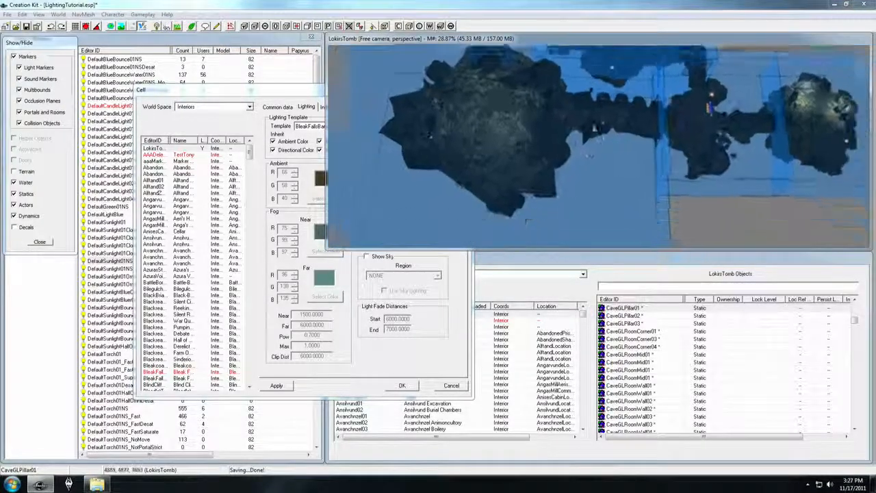
{"action": "middle_click_drag", "start_coordinate": [763, 244], "coordinate": [531, 233]}
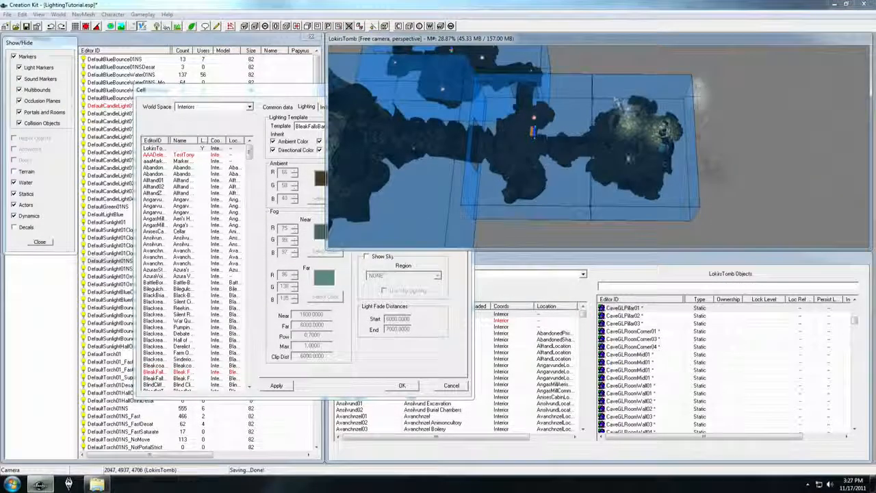
{"action": "middle_click_drag", "start_coordinate": [630, 164], "coordinate": [674, 200]}
{"action": "middle_click_drag", "start_coordinate": [366, 116], "coordinate": [347, 178]}
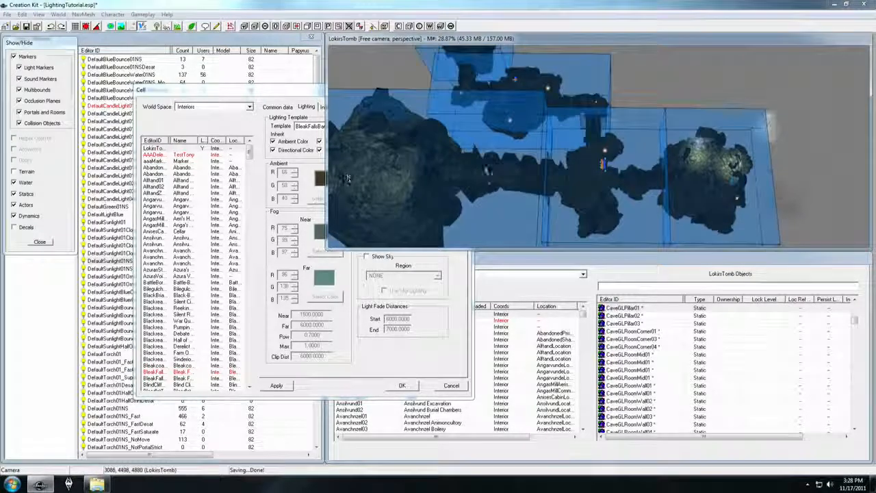
{"action": "middle_click_drag", "start_coordinate": [483, 161], "coordinate": [618, 160]}
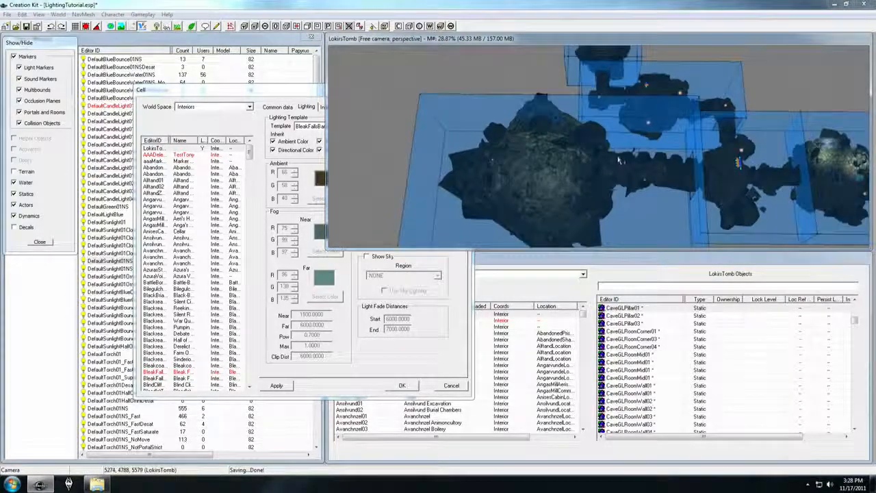
- Inspect the image space and lighting template options in the bound data of the large cavern's room marker, without changing them
{"action": "double_click", "coordinate": [468, 119]}
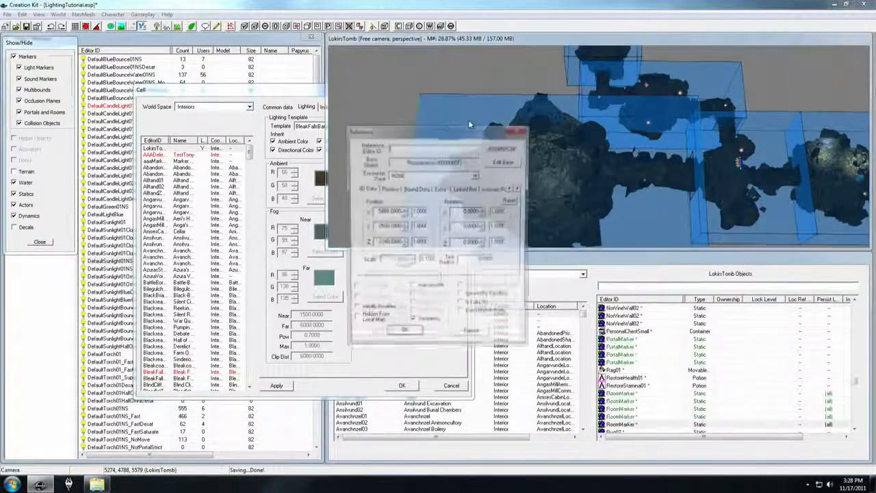
{"action": "left_click", "coordinate": [417, 189]}
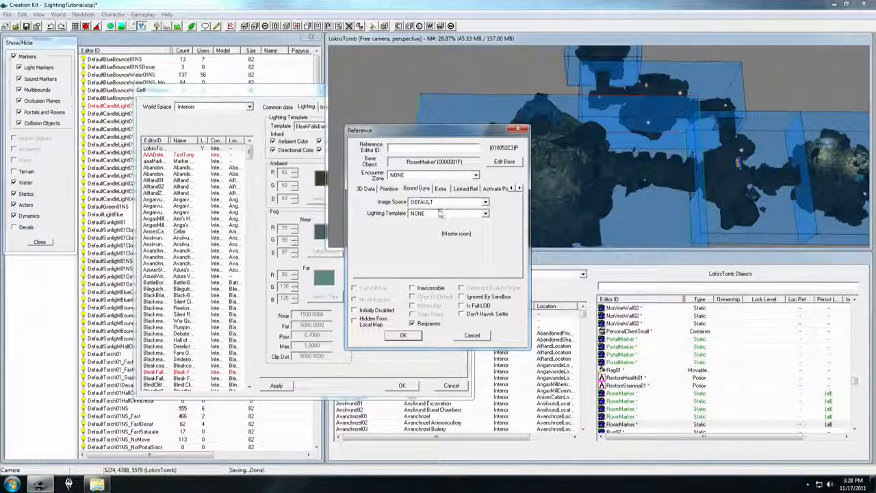
{"action": "left_click", "coordinate": [442, 203]}
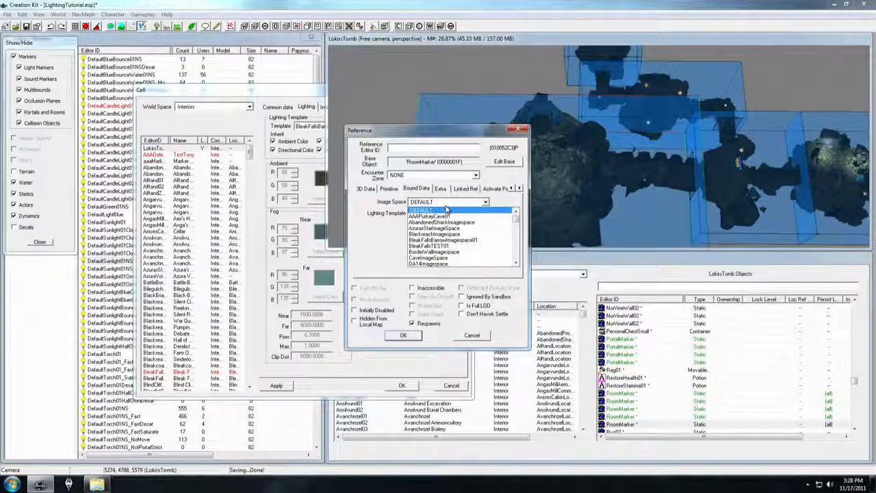
{"action": "left_click", "coordinate": [446, 210]}
{"action": "left_click", "coordinate": [445, 204]}
{"action": "left_click", "coordinate": [443, 208]}
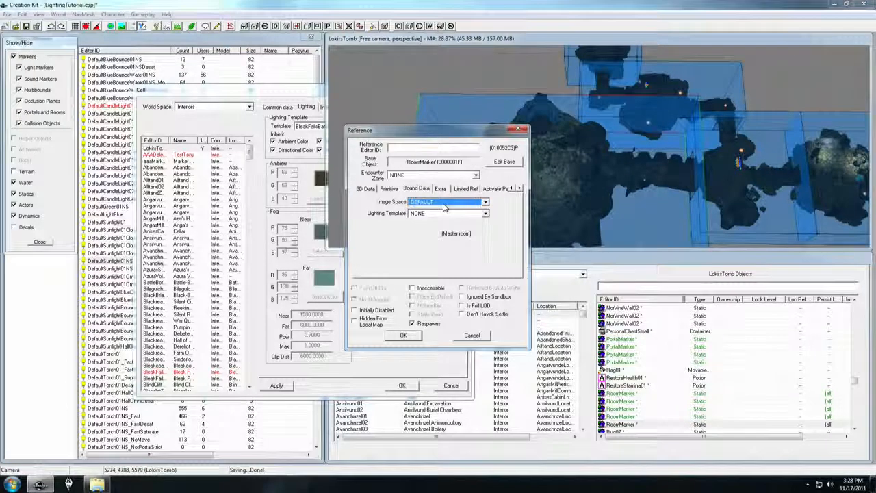
{"action": "left_click", "coordinate": [470, 336]}
{"action": "middle_click_drag", "start_coordinate": [503, 204], "coordinate": [557, 169]}
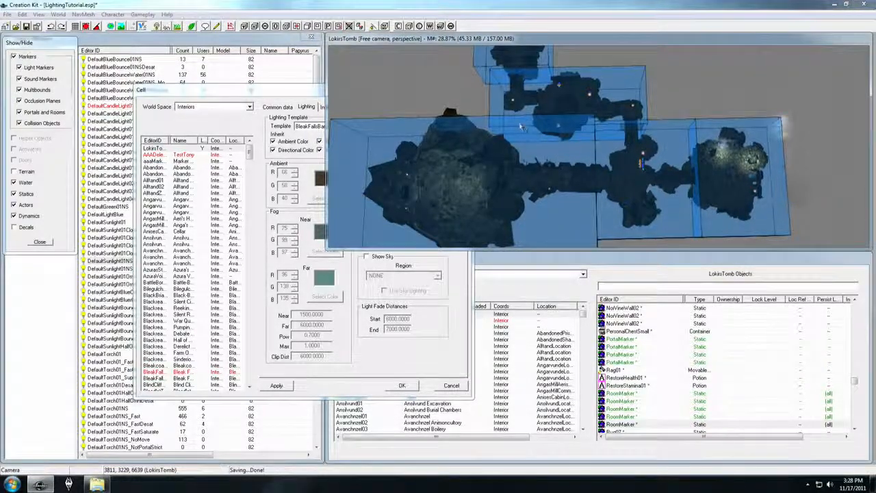
- Examine the burial chamber from above and from inside, toggling the bright light to compare how dark it is
{"action": "middle_click_drag", "start_coordinate": [522, 128], "coordinate": [520, 131], "text": "shift"}
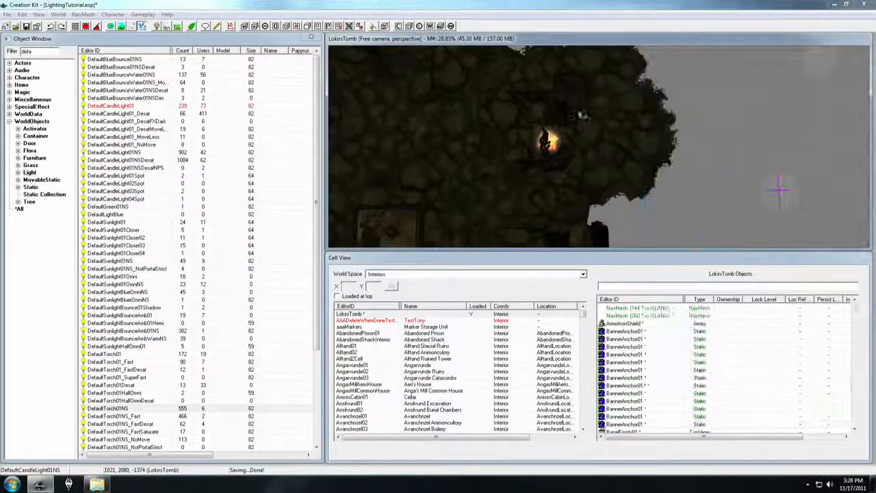
{"action": "scroll", "coordinate": [600, 147], "scroll_direction": "down", "scroll_amount": 3}
{"action": "middle_click_drag", "start_coordinate": [599, 147], "coordinate": [616, 157], "text": "shift"}
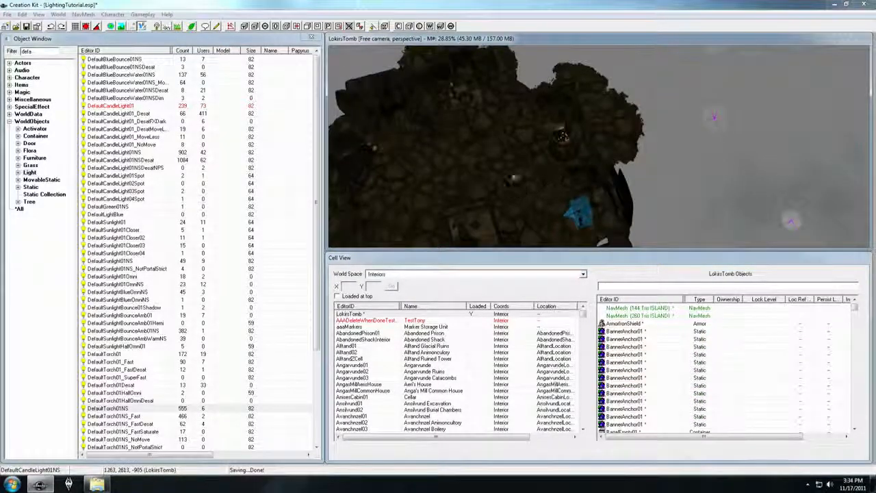
{"action": "scroll", "coordinate": [509, 162], "scroll_direction": "up", "scroll_amount": 5}
{"action": "key", "text": "a"}
{"action": "middle_click_drag", "start_coordinate": [495, 143], "coordinate": [532, 135], "text": "shift"}
{"action": "scroll", "coordinate": [498, 148], "scroll_direction": "up", "scroll_amount": 3}
{"action": "scroll", "coordinate": [523, 155], "scroll_direction": "up", "scroll_amount": 5}
{"action": "key", "text": "a"}
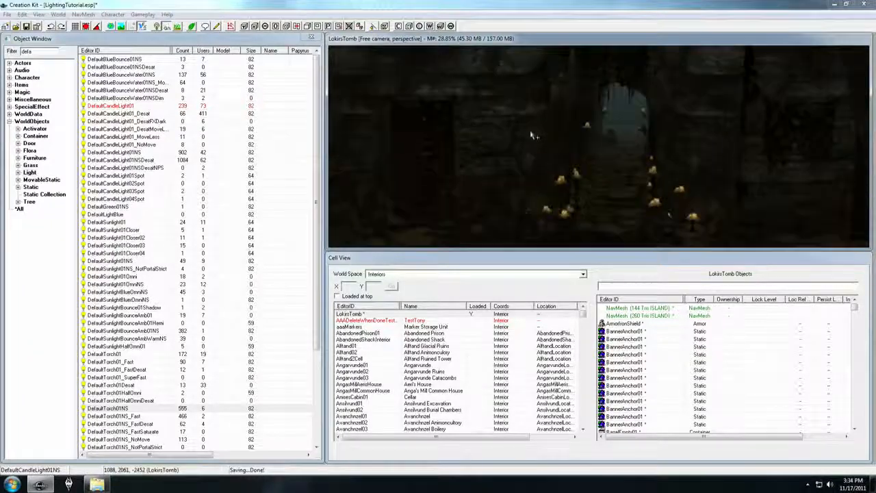
- Apply the Bleak Falls Barrow lighting template to the LokirsTomb cell and compare the chamber with and without bright light
{"action": "left_click", "coordinate": [58, 14]}
{"action": "left_click", "coordinate": [76, 43]}
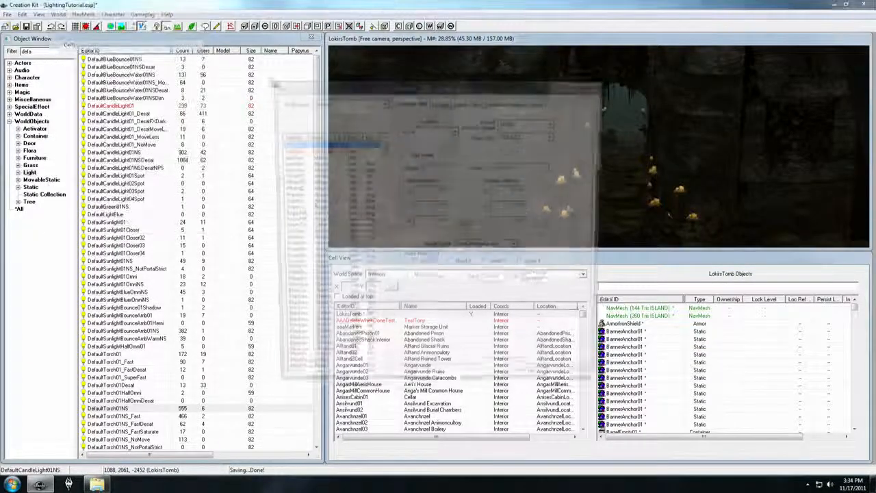
{"action": "left_click", "coordinate": [441, 102]}
{"action": "left_click", "coordinate": [453, 121]}
{"action": "left_click", "coordinate": [453, 122]}
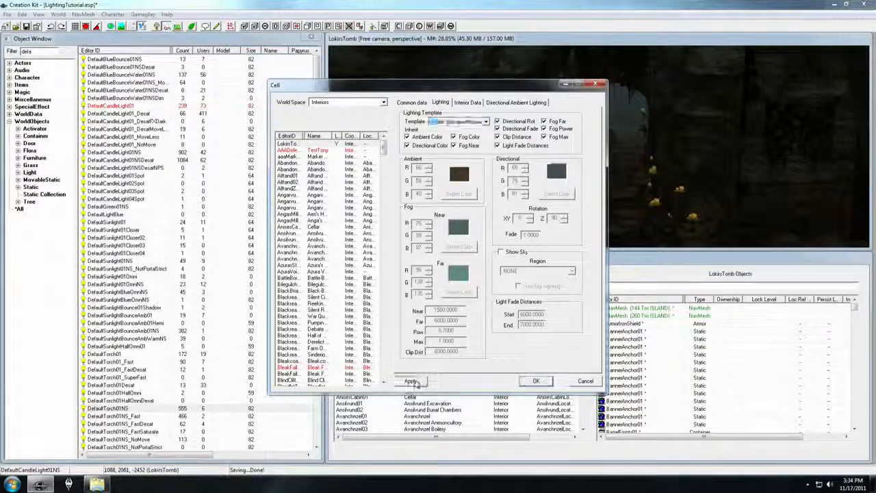
{"action": "left_click", "coordinate": [535, 381]}
{"action": "left_click", "coordinate": [578, 164]}
{"action": "key", "text": "a"}
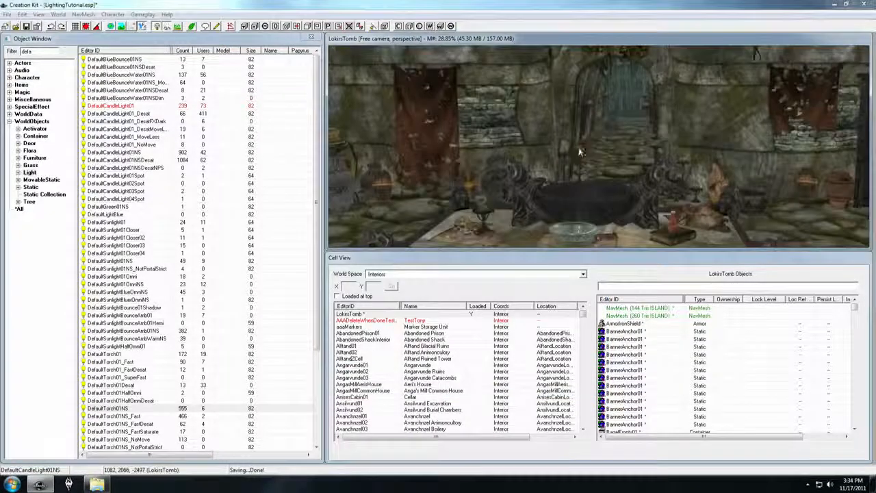
{"action": "key", "text": "a"}
- Place a light beside the fire brazier in the burial chamber
{"action": "scroll", "coordinate": [582, 151], "scroll_direction": "up", "scroll_amount": 2}
{"action": "middle_click_drag", "start_coordinate": [582, 151], "coordinate": [662, 170]}
{"action": "left_click", "coordinate": [643, 156]}
{"action": "scroll", "coordinate": [644, 156], "scroll_direction": "down", "scroll_amount": 8}
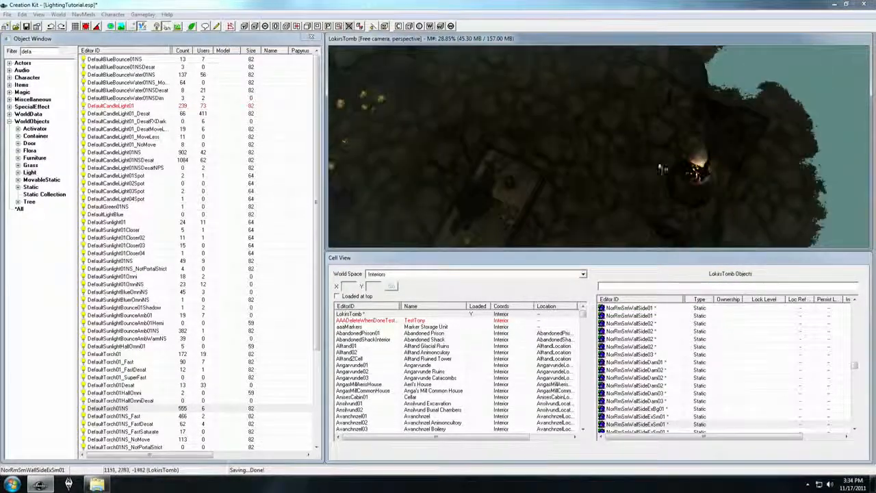
{"action": "left_click", "coordinate": [633, 175]}
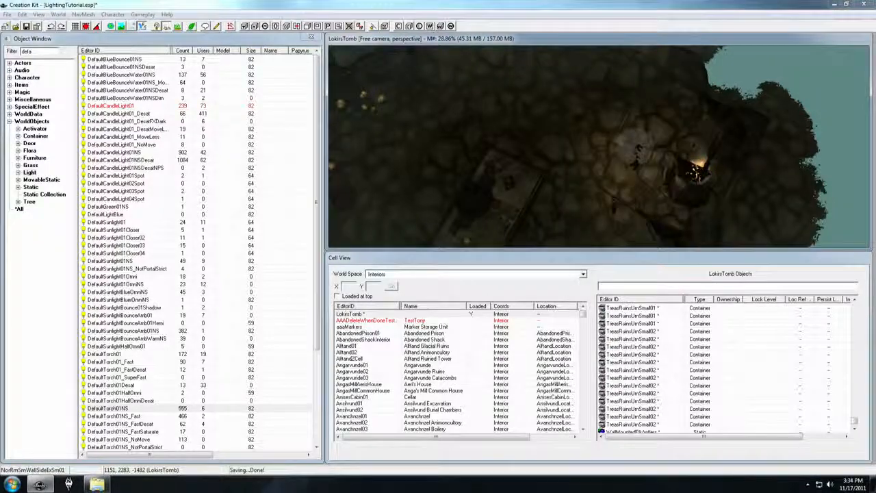
{"action": "scroll", "coordinate": [638, 150], "scroll_direction": "up", "scroll_amount": 8}
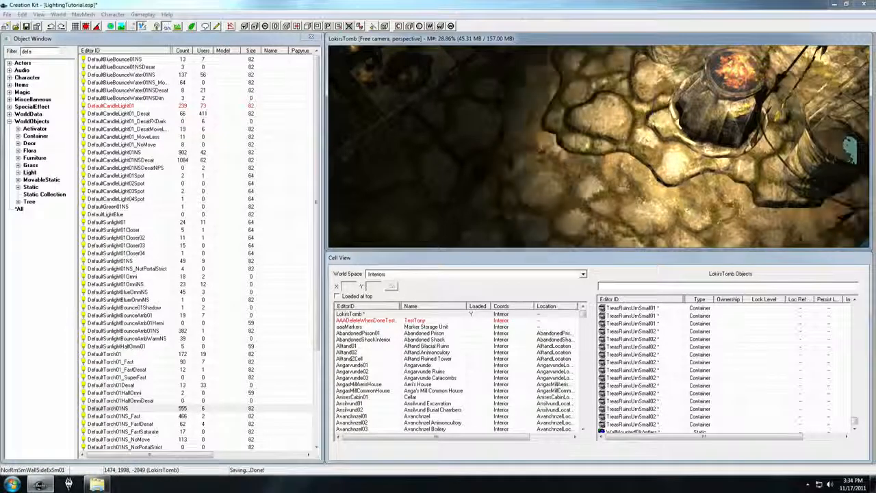
- Light the second fire brazier in the burial chamber and check both braziers from above
{"action": "scroll", "coordinate": [599, 144], "scroll_direction": "down", "scroll_amount": 5}
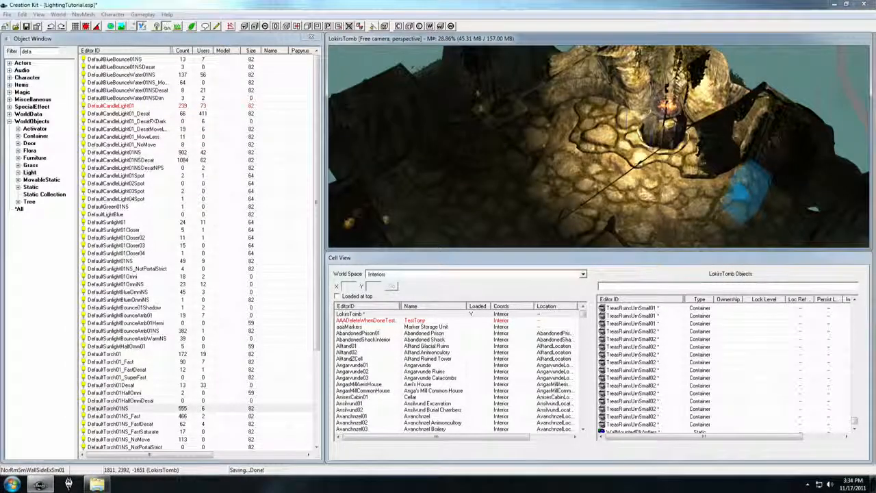
{"action": "middle_click_drag", "start_coordinate": [725, 181], "coordinate": [599, 111]}
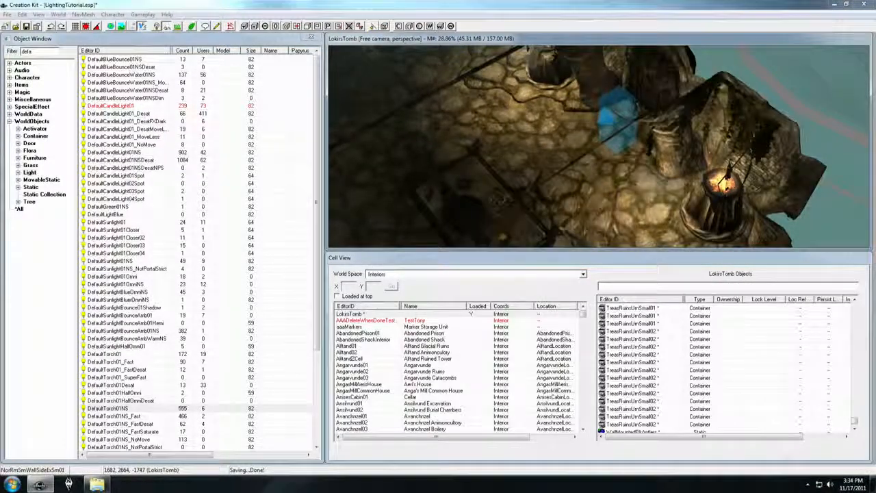
{"action": "middle_click_drag", "start_coordinate": [599, 147], "coordinate": [657, 124], "text": "shift"}
{"action": "middle_click_drag", "start_coordinate": [659, 176], "coordinate": [513, 126], "text": "shift"}
{"action": "left_click", "coordinate": [552, 186]}
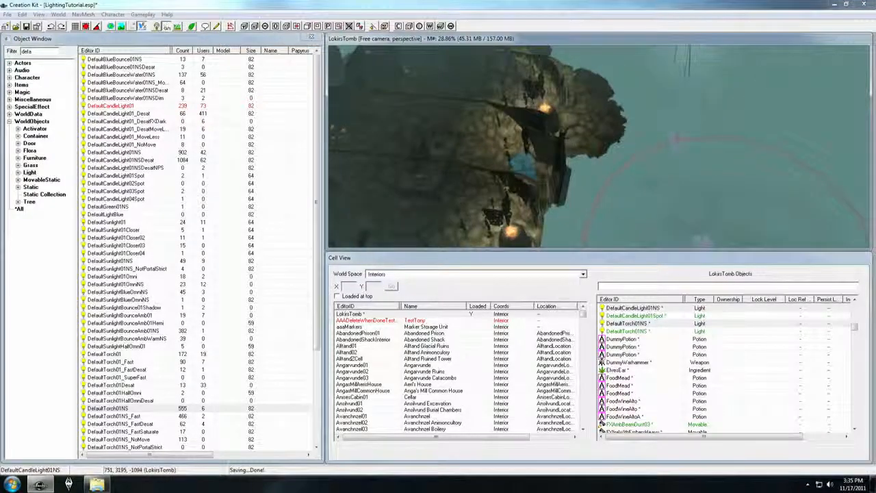
- Position a light among the candles at the chamber's stone opening
{"action": "middle_click_drag", "start_coordinate": [657, 144], "coordinate": [627, 150]}
{"action": "scroll", "coordinate": [671, 179], "scroll_direction": "up", "scroll_amount": 4}
{"action": "left_click", "coordinate": [671, 180]}
{"action": "scroll", "coordinate": [664, 176], "scroll_direction": "up", "scroll_amount": 4}
{"action": "scroll", "coordinate": [632, 168], "scroll_direction": "up", "scroll_amount": 3}
{"action": "scroll", "coordinate": [632, 161], "scroll_direction": "down", "scroll_amount": 4}
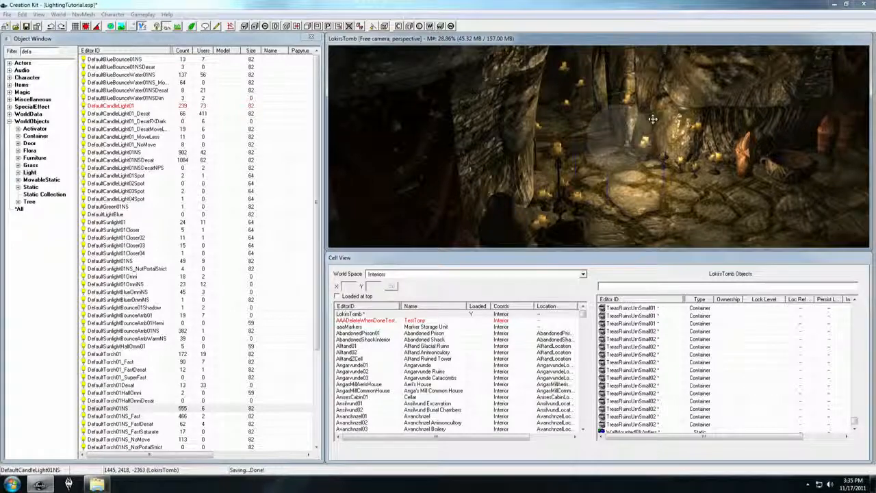
- Replace the light among the candles with another light type using Search & Replace limited to the selection
{"action": "key", "text": "ctrl+f"}
{"action": "key", "text": "Return"}
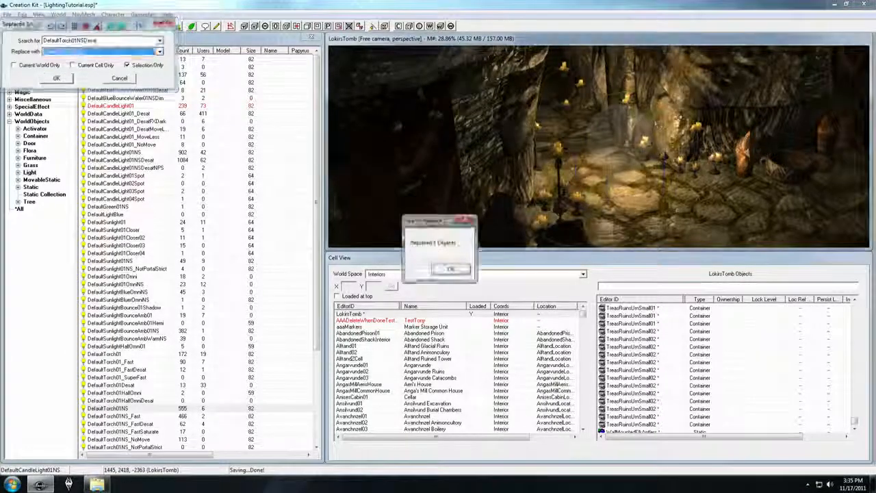
{"action": "key", "text": "Return"}
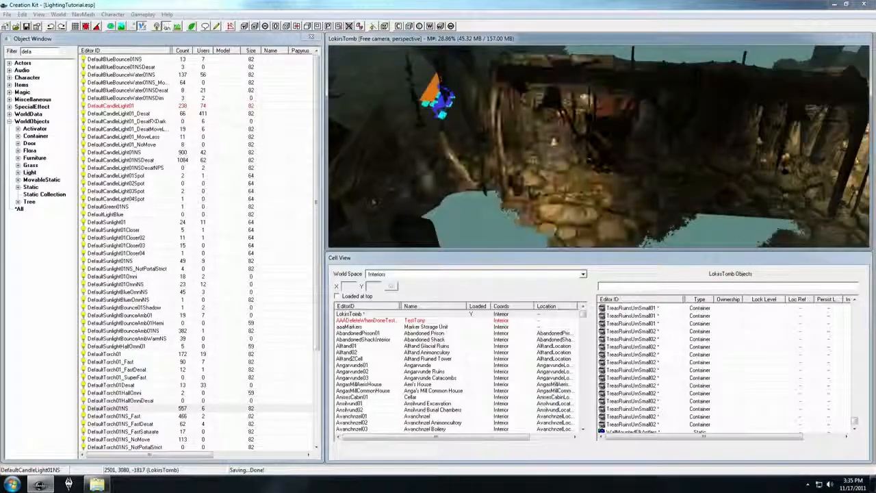
- Replace the DefaultTorch01NSDesat light by the candlelit cabinet using Search & Replace limited to the selection
{"action": "scroll", "coordinate": [463, 103], "scroll_direction": "up", "scroll_amount": 8}
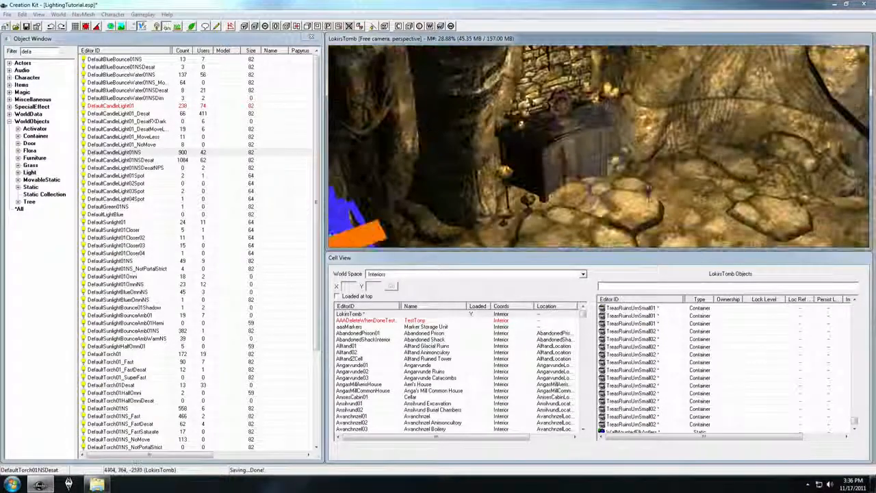
{"action": "key", "text": "ctrl+f"}
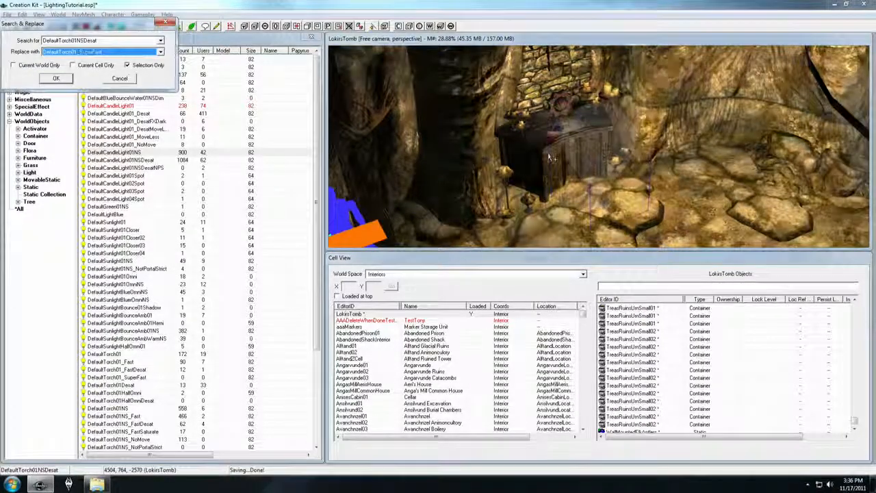
{"action": "key", "text": "Return"}
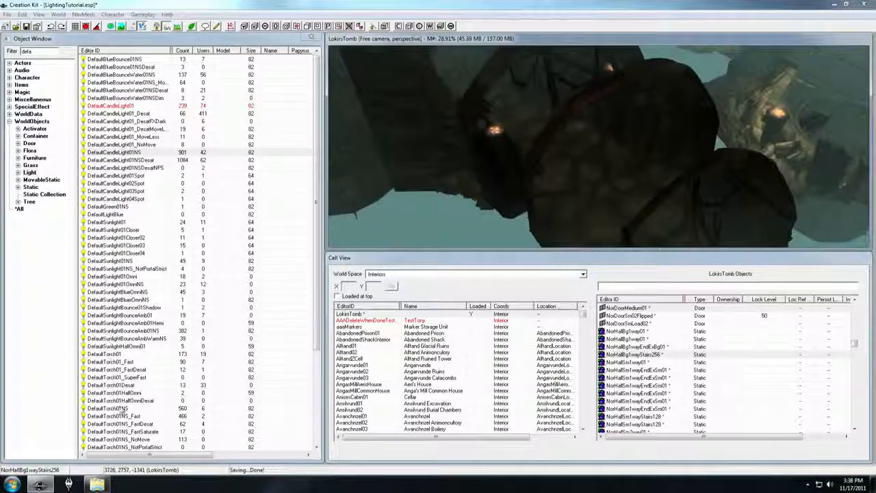
- Add a DefaultTorch01NS light to illuminate the stone pillars in the large cavern
{"action": "left_click", "coordinate": [121, 409]}
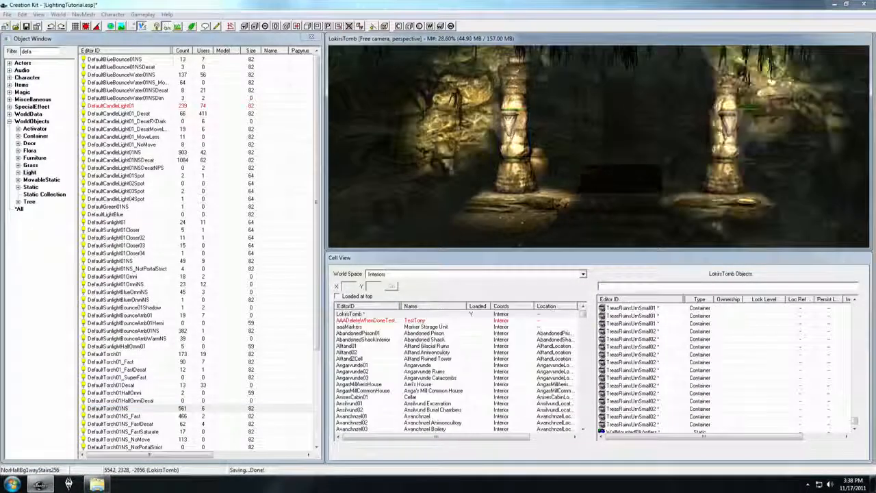
{"action": "scroll", "coordinate": [610, 201], "scroll_direction": "down", "scroll_amount": 3}
{"action": "scroll", "coordinate": [610, 201], "scroll_direction": "up", "scroll_amount": 3}
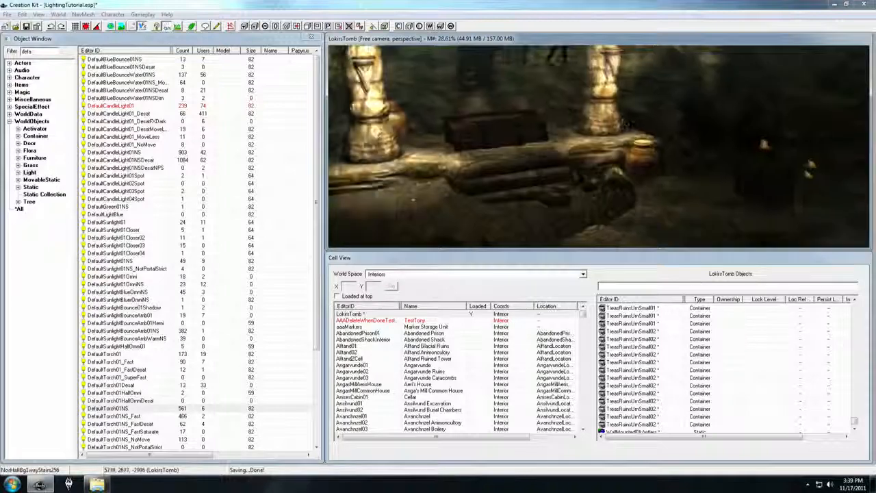
- Select the DefaultCandleLight01NS light and illuminate the treasure chest's corner beside the pillars
{"action": "left_click", "coordinate": [115, 151]}
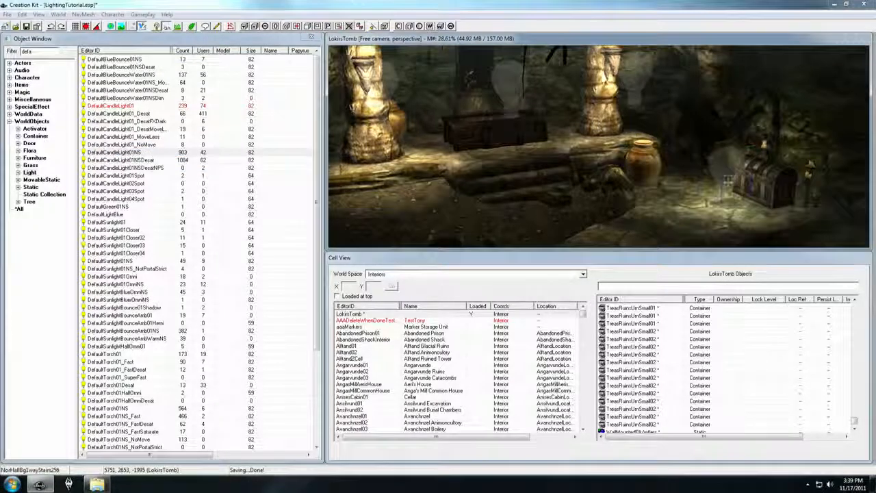
{"action": "scroll", "coordinate": [599, 147], "scroll_direction": "down", "scroll_amount": 5}
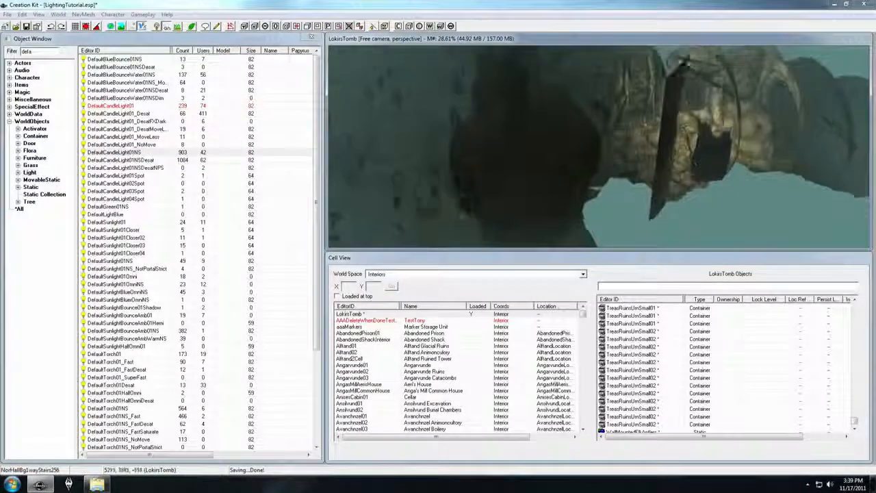
- Run Search & Replace on the light near the dark, root-covered ceiling of the large cavern
{"action": "left_click", "coordinate": [555, 161]}
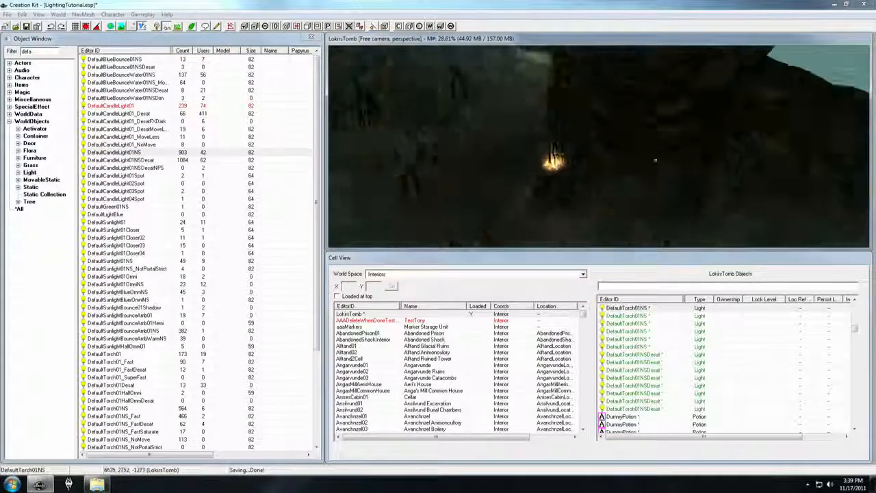
{"action": "scroll", "coordinate": [559, 163], "scroll_direction": "down", "scroll_amount": 3}
{"action": "scroll", "coordinate": [634, 133], "scroll_direction": "down", "scroll_amount": 5}
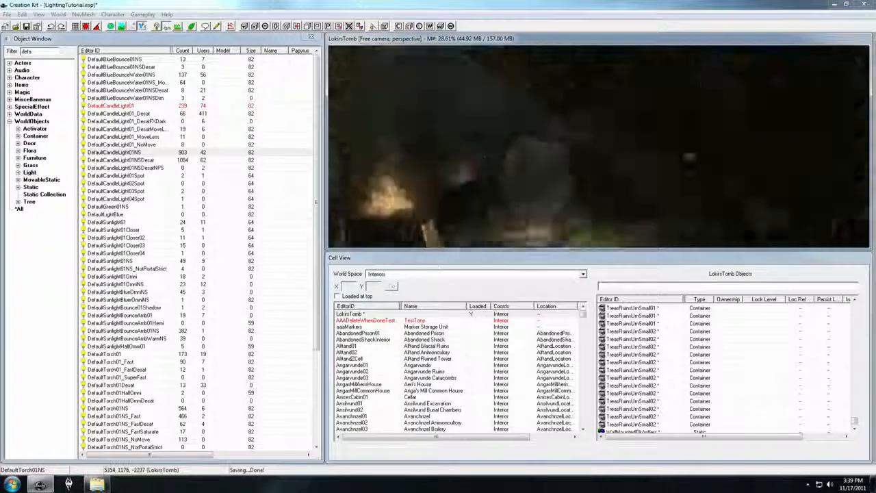
{"action": "scroll", "coordinate": [604, 198], "scroll_direction": "up", "scroll_amount": 5}
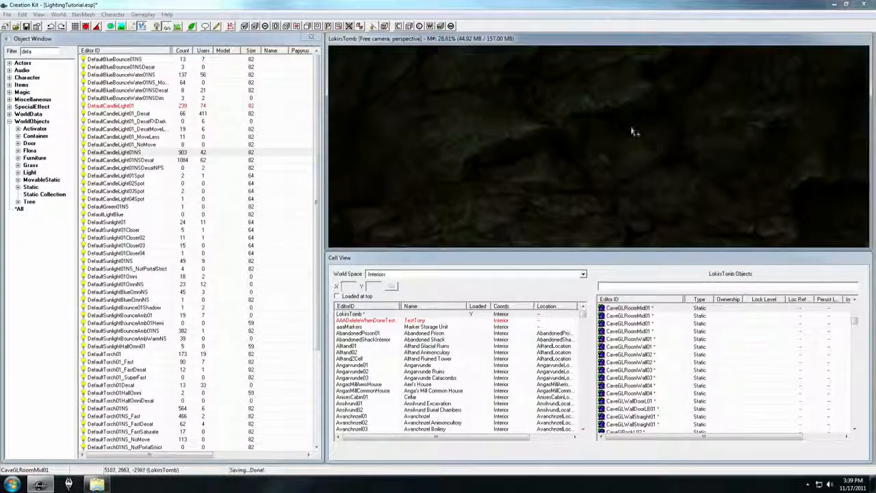
{"action": "scroll", "coordinate": [630, 133], "scroll_direction": "down", "scroll_amount": 5}
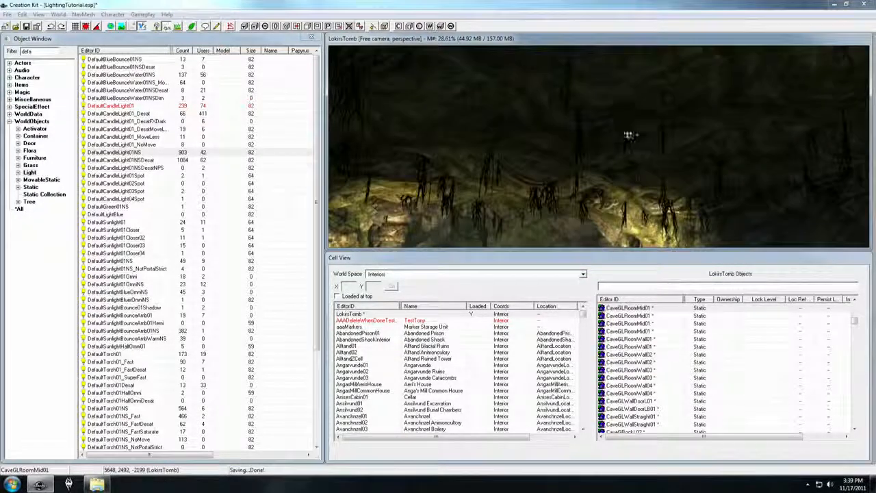
{"action": "scroll", "coordinate": [579, 178], "scroll_direction": "up", "scroll_amount": 2}
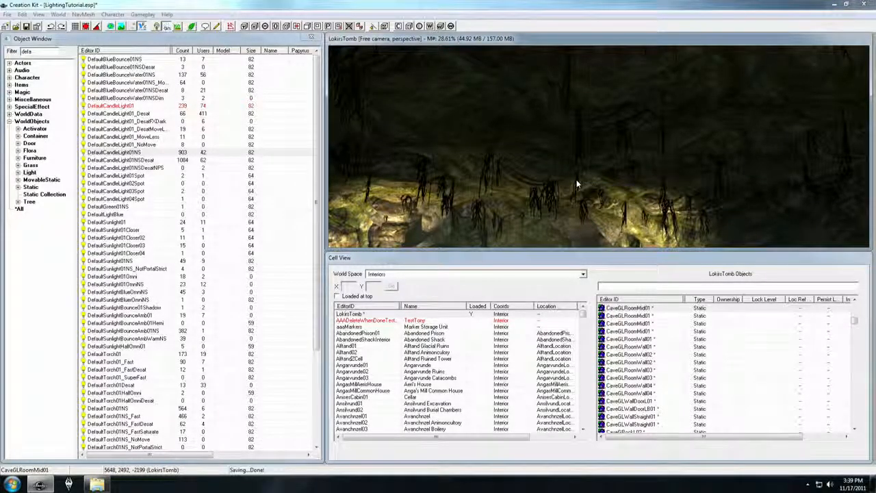
{"action": "key", "text": "ctrl+f"}
{"action": "key", "text": "Return"}
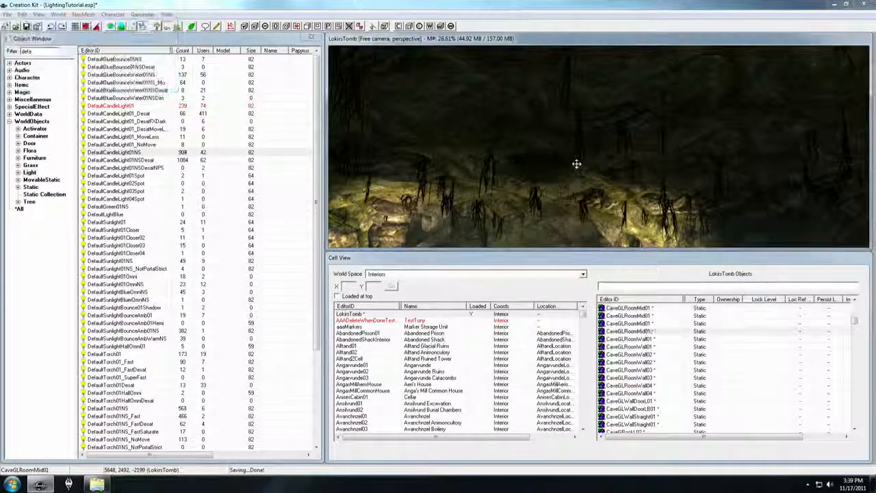
- Add a DefaultSunlightBounceAmb01NS light to the large cavern and position it near the ruined stone platform
{"action": "left_click_drag", "start_coordinate": [141, 331], "coordinate": [561, 185]}
{"action": "scroll", "coordinate": [561, 192], "scroll_direction": "down", "scroll_amount": 5}
{"action": "left_click", "coordinate": [562, 197]}
{"action": "middle_click_drag", "start_coordinate": [565, 196], "coordinate": [609, 203], "text": "shift"}
{"action": "left_click_drag", "start_coordinate": [609, 203], "coordinate": [587, 179]}
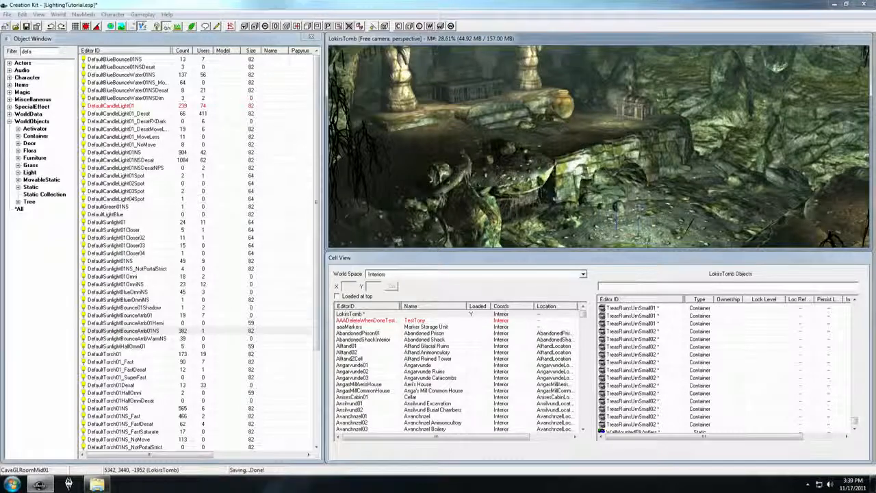
- Assign an exterior light as the new sunlight bounce light's external emittance through a reference batch action
{"action": "key", "text": "minus"}
{"action": "left_click", "coordinate": [160, 141]}
{"action": "left_click", "coordinate": [201, 321]}
{"action": "left_click", "coordinate": [206, 354]}
{"action": "left_click", "coordinate": [238, 340]}
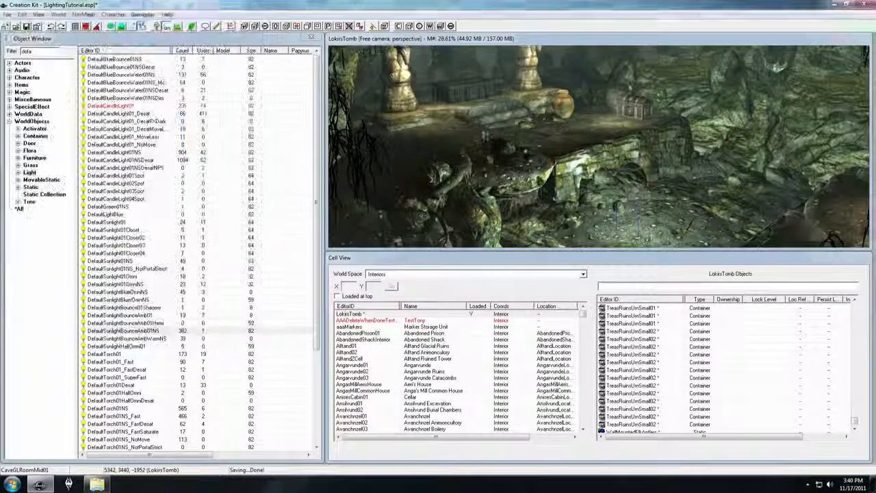
- Duplicate the FXGlowFillRoundBrt effect above the cavern and set the copy's external emittance to the blue skylight exterior light
{"action": "scroll", "coordinate": [657, 156], "scroll_direction": "down", "scroll_amount": 10}
{"action": "left_click", "coordinate": [657, 156]}
{"action": "middle_click_drag", "start_coordinate": [657, 156], "coordinate": [659, 130], "text": "shift"}
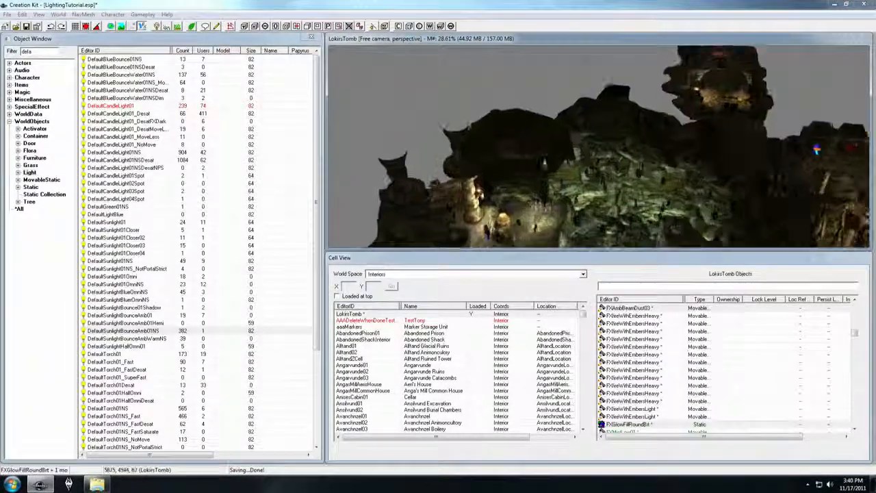
{"action": "left_click", "coordinate": [548, 148]}
{"action": "key", "text": "ctrl+d"}
{"action": "key", "text": "minus"}
{"action": "left_click", "coordinate": [158, 142]}
{"action": "left_click", "coordinate": [195, 321]}
{"action": "left_click", "coordinate": [192, 325]}
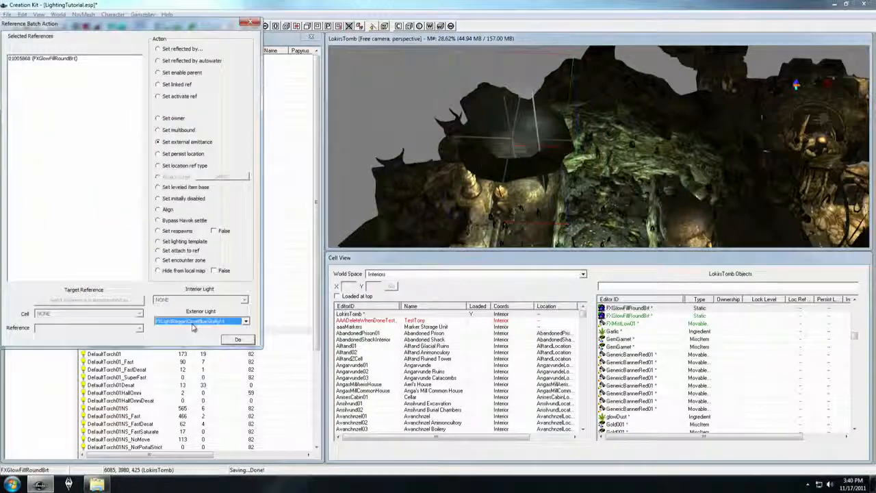
{"action": "left_click", "coordinate": [231, 340]}
- Apply the same exterior light emittance to the FXAmbBeamDust03 light beam
{"action": "left_click", "coordinate": [536, 126]}
{"action": "left_click", "coordinate": [237, 339]}
{"action": "left_click", "coordinate": [250, 22]}
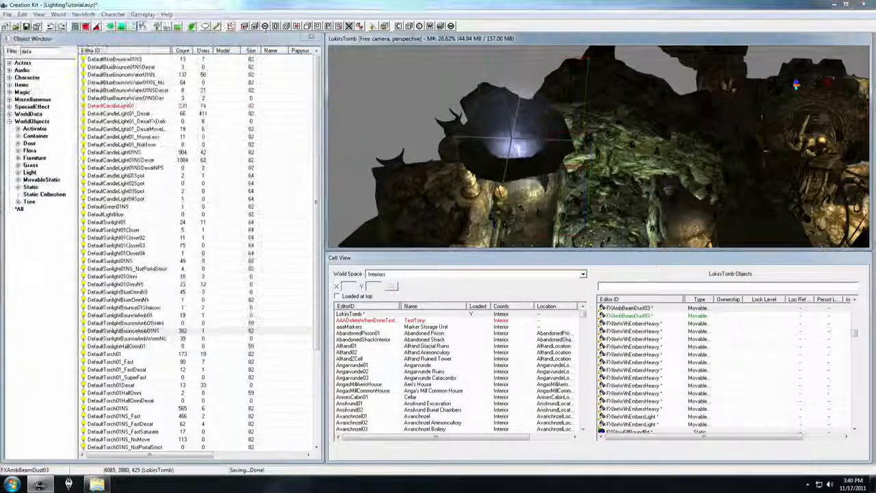
- Examine the blue light shaft over the pillars and treasure chest with fog displayed
{"action": "middle_click_drag", "start_coordinate": [548, 144], "coordinate": [596, 130], "text": "shift"}
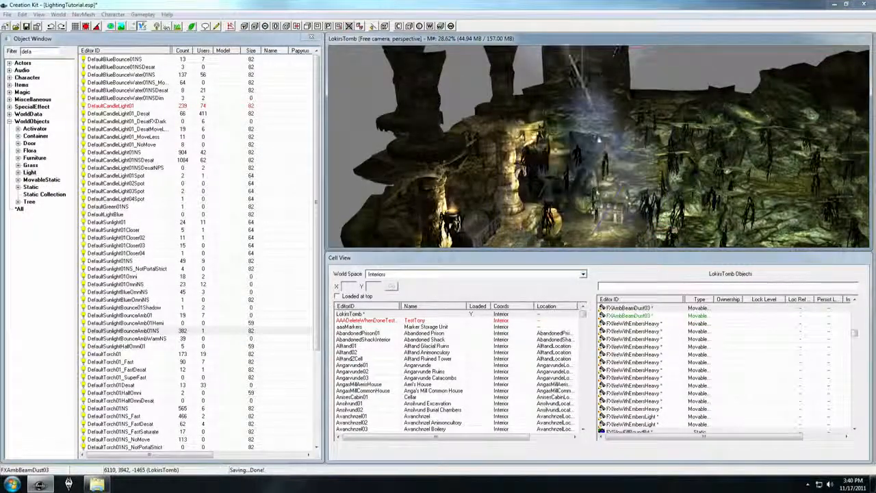
{"action": "scroll", "coordinate": [582, 144], "scroll_direction": "up", "scroll_amount": 4}
{"action": "left_click", "coordinate": [166, 26]}
{"action": "middle_click_drag", "start_coordinate": [547, 151], "coordinate": [595, 167], "text": "shift"}
{"action": "left_click", "coordinate": [578, 108]}
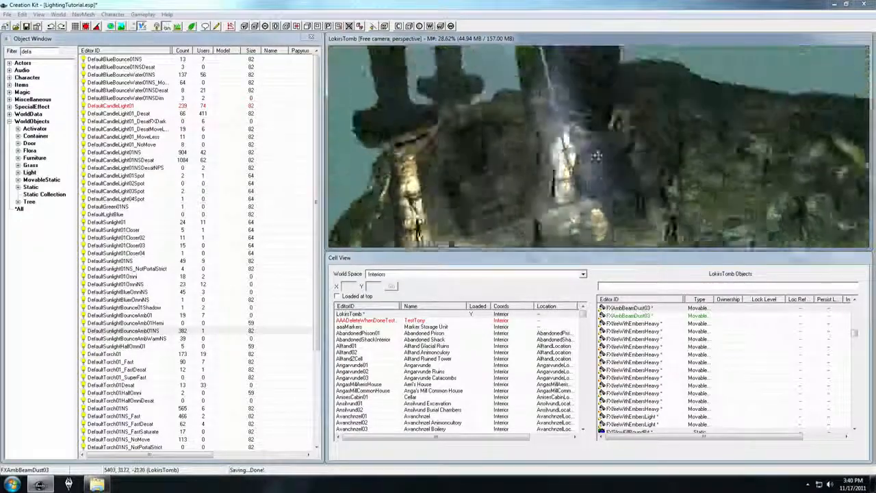
{"action": "left_click", "coordinate": [580, 108]}
{"action": "left_click", "coordinate": [616, 156]}
{"action": "left_click", "coordinate": [587, 106]}
{"action": "scroll", "coordinate": [590, 123], "scroll_direction": "down", "scroll_amount": 4}
{"action": "middle_click_drag", "start_coordinate": [590, 123], "coordinate": [598, 148], "text": "shift"}
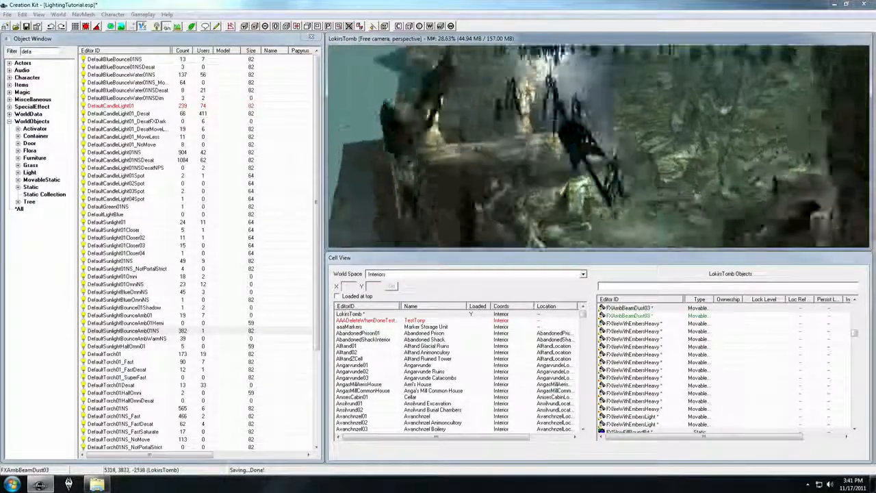
- Filter the complete object list by "smoke" to find the smoke effects
{"action": "scroll", "coordinate": [597, 149], "scroll_direction": "down", "scroll_amount": 3}
{"action": "double_click", "coordinate": [31, 51]}
{"action": "type", "text": "smoke"}
{"action": "left_click", "coordinate": [19, 209]}
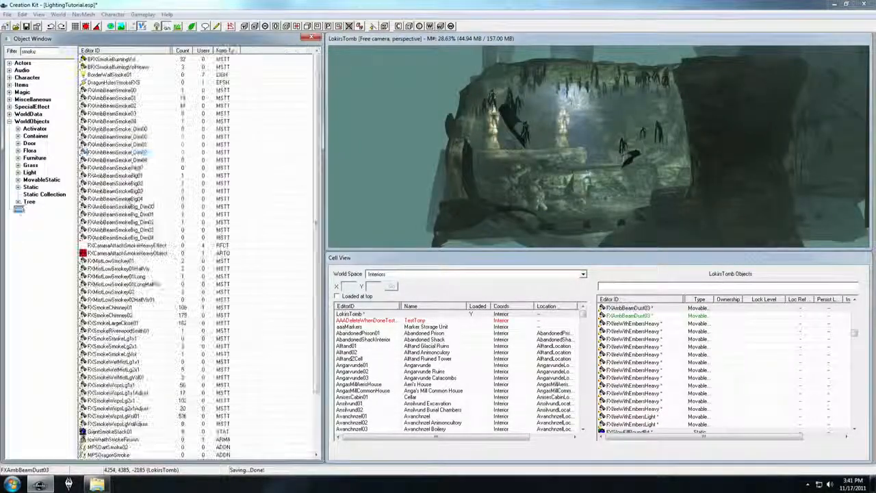
{"action": "left_click", "coordinate": [133, 152]}
{"action": "scroll", "coordinate": [144, 205], "scroll_direction": "down", "scroll_amount": 3}
- Try an FXSmokeSmokeLg1x1 effect in the large cavern, and delete it
{"action": "left_click_drag", "start_coordinate": [115, 270], "coordinate": [602, 150]}
{"action": "middle_click_drag", "start_coordinate": [603, 150], "coordinate": [609, 178], "text": "shift"}
{"action": "key", "text": "Delete"}
- Try an FXSmokeSmokeLgVol effect in the cavern with an exterior light as external emittance, and delete it
{"action": "left_click_drag", "start_coordinate": [130, 285], "coordinate": [632, 213]}
{"action": "key", "text": "minus"}
{"action": "left_click", "coordinate": [158, 141]}
{"action": "left_click", "coordinate": [246, 321]}
{"action": "left_click", "coordinate": [212, 353]}
{"action": "left_click", "coordinate": [239, 338]}
{"action": "key", "text": "Delete"}
- Place an FXSmokeWispsLg1x1 effect in the cavern and assign an exterior light as its external emittance
{"action": "left_click_drag", "start_coordinate": [130, 316], "coordinate": [586, 217]}
{"action": "key", "text": "minus"}
{"action": "left_click", "coordinate": [158, 142]}
{"action": "left_click", "coordinate": [246, 321]}
{"action": "left_click", "coordinate": [213, 341]}
{"action": "left_click", "coordinate": [238, 338]}
- Examine the glow, torch and sunlight bounce lighting around the cavern's pillars and stone platform
{"action": "scroll", "coordinate": [578, 155], "scroll_direction": "up", "scroll_amount": 4}
{"action": "left_click", "coordinate": [565, 130]}
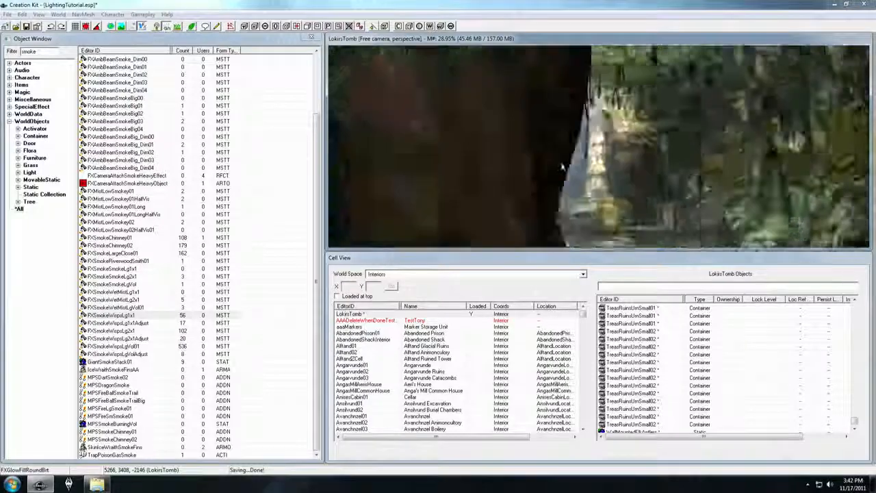
{"action": "left_click", "coordinate": [635, 228]}
{"action": "left_click", "coordinate": [584, 192]}
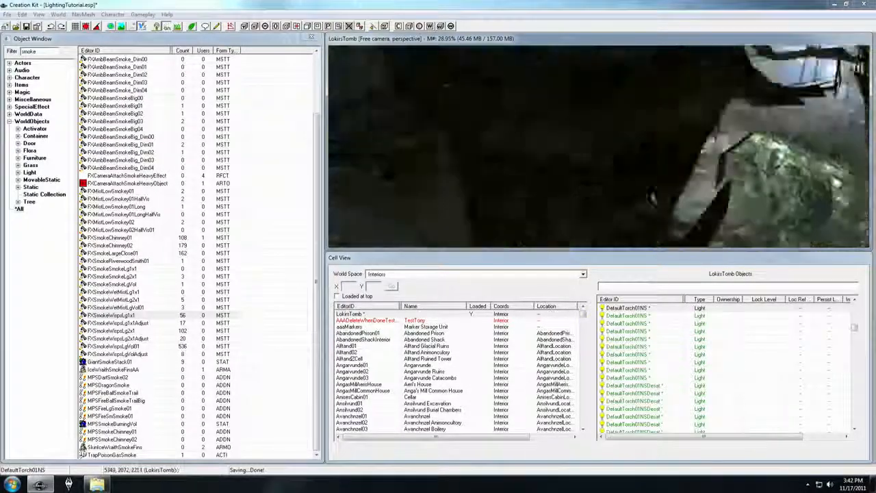
{"action": "left_click", "coordinate": [648, 159]}
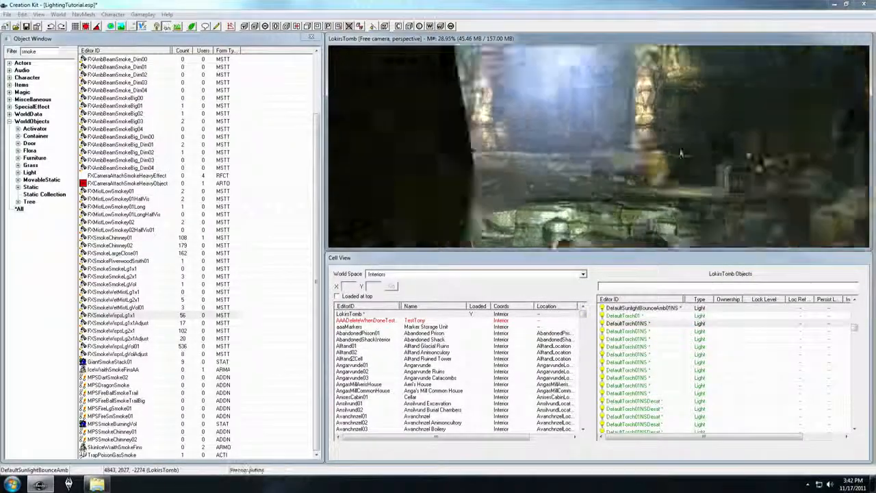
{"action": "scroll", "coordinate": [600, 130], "scroll_direction": "up", "scroll_amount": 4}
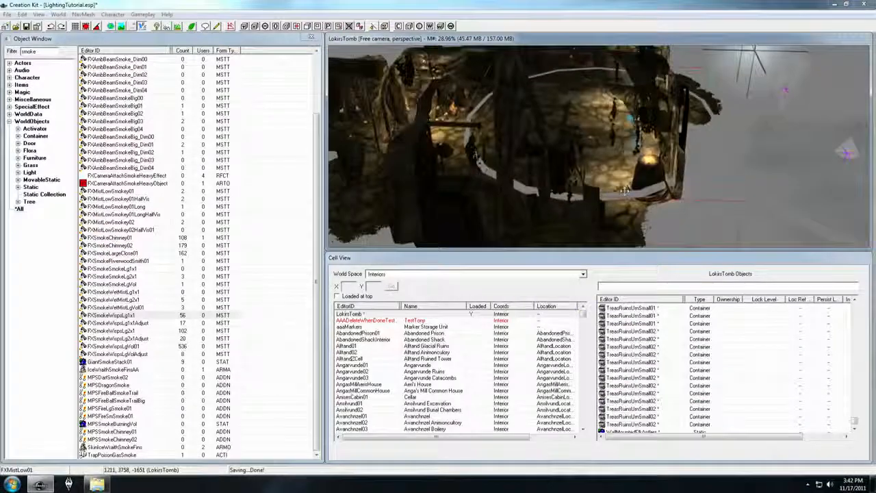
- Duplicate the FXMistLow01 mist and move the copy into another room of the tomb
{"action": "left_click", "coordinate": [644, 188]}
{"action": "key", "text": "ctrl+d"}
{"action": "middle_click_drag", "start_coordinate": [644, 189], "coordinate": [781, 223]}
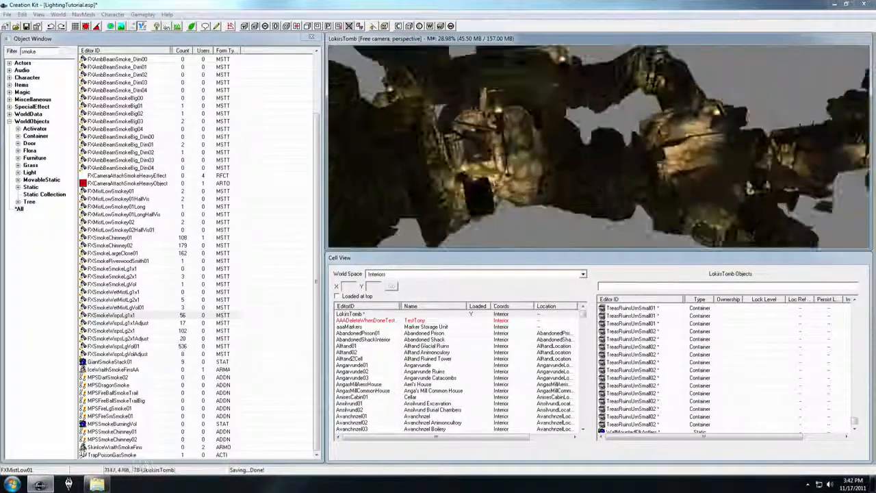
{"action": "scroll", "coordinate": [600, 147], "scroll_direction": "up", "scroll_amount": 10}
{"action": "left_click", "coordinate": [582, 154]}
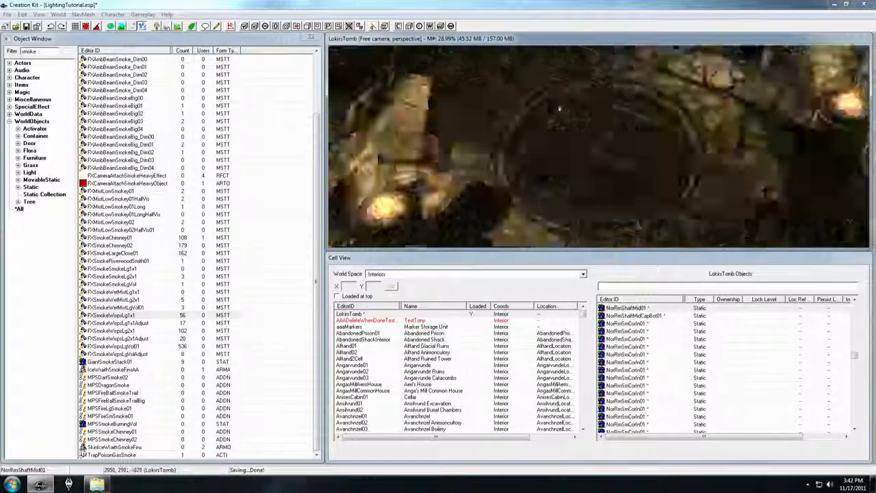
{"action": "scroll", "coordinate": [601, 147], "scroll_direction": "down", "scroll_amount": 5}
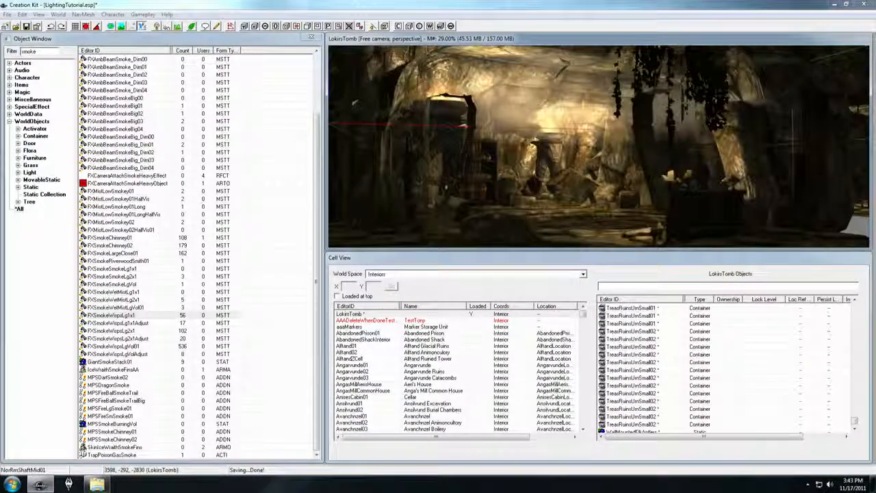
- Assign an interior light as the selected effects' external emittance through a reference batch action
{"action": "scroll", "coordinate": [600, 146], "scroll_direction": "down", "scroll_amount": 8}
{"action": "middle_click_drag", "start_coordinate": [600, 147], "coordinate": [616, 198]}
{"action": "scroll", "coordinate": [623, 123], "scroll_direction": "down", "scroll_amount": 3}
{"action": "middle_click_drag", "start_coordinate": [622, 123], "coordinate": [601, 75]}
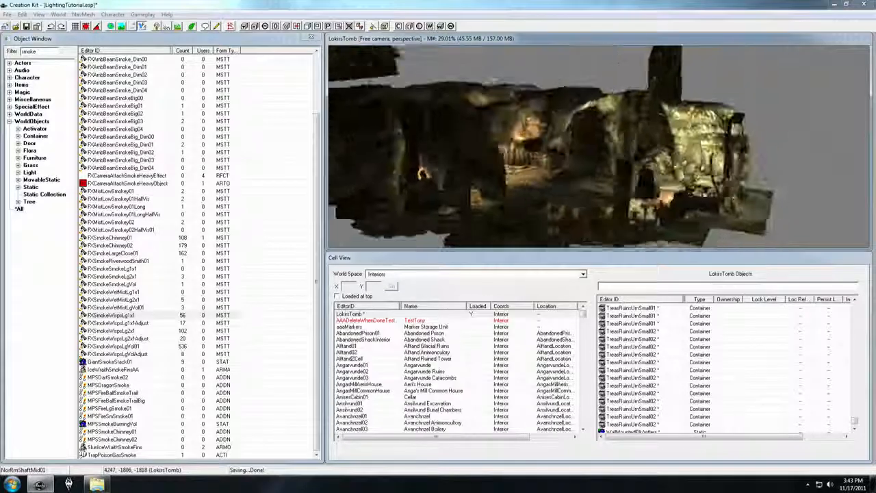
{"action": "left_click", "coordinate": [158, 142]}
{"action": "left_click", "coordinate": [216, 299]}
{"action": "left_click", "coordinate": [237, 340]}
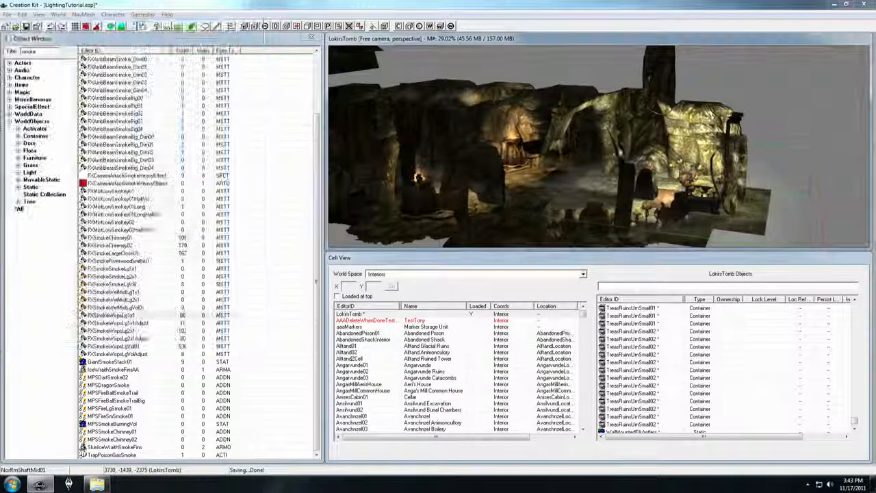
- Compare the tomb's overall appearance with fog switched on and off
{"action": "key", "text": "shift+f"}
{"action": "scroll", "coordinate": [600, 146], "scroll_direction": "up", "scroll_amount": 10}
{"action": "scroll", "coordinate": [601, 146], "scroll_direction": "down", "scroll_amount": 10}
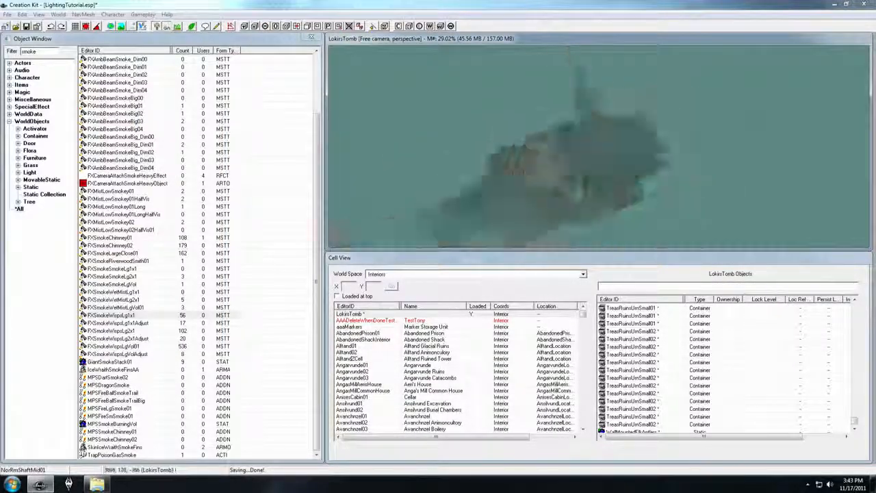
{"action": "key", "text": "shift+f"}
{"action": "scroll", "coordinate": [574, 181], "scroll_direction": "up", "scroll_amount": 3}
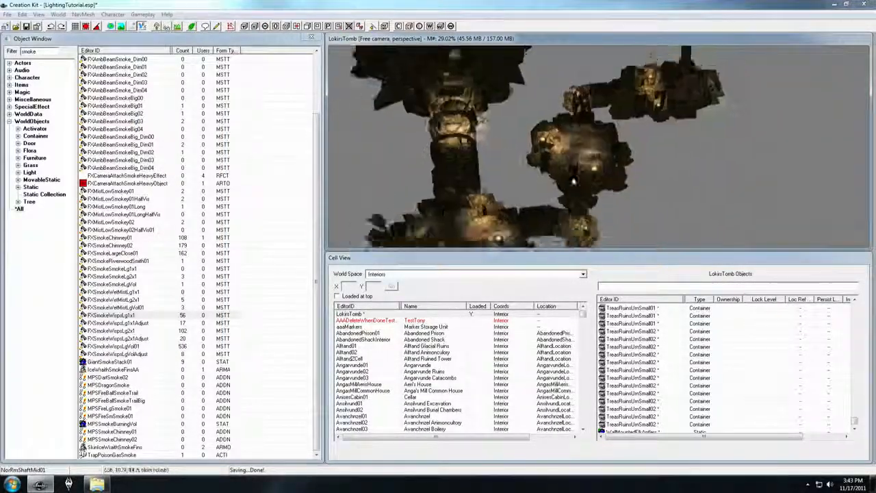
- Save the plugin and toggle the portals and rooms display so the room bounds show
{"action": "middle_click_drag", "start_coordinate": [607, 136], "coordinate": [739, 206]}
{"action": "scroll", "coordinate": [602, 147], "scroll_direction": "up", "scroll_amount": 3}
{"action": "left_click", "coordinate": [26, 26]}
{"action": "left_click", "coordinate": [39, 14]}
{"action": "left_click", "coordinate": [68, 94]}
{"action": "left_click", "coordinate": [19, 112]}
- Select three neighbouring room markers and set their lighting template through a reference batch action
{"action": "middle_click_drag", "start_coordinate": [595, 171], "coordinate": [548, 99]}
{"action": "left_click", "coordinate": [616, 116]}
{"action": "left_click", "coordinate": [583, 111], "text": "ctrl"}
{"action": "left_click", "coordinate": [481, 180], "text": "ctrl"}
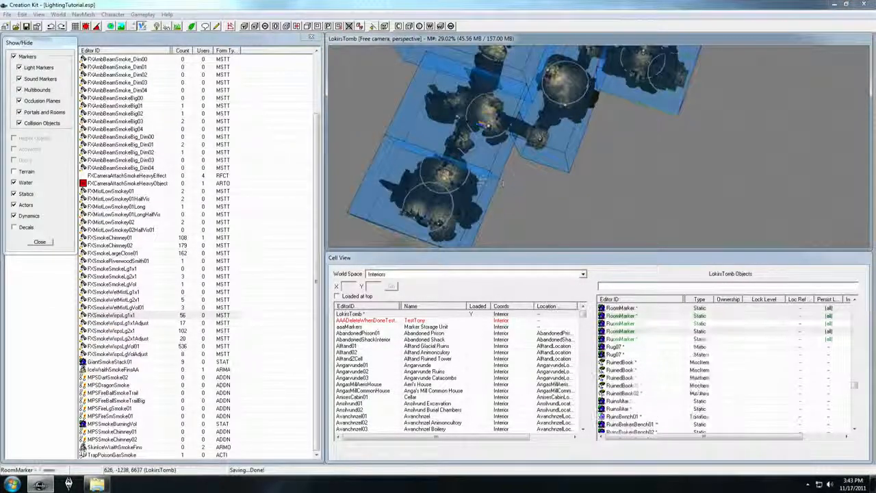
{"action": "left_click", "coordinate": [39, 15]}
{"action": "left_click", "coordinate": [69, 103]}
{"action": "left_click", "coordinate": [183, 241]}
{"action": "left_click", "coordinate": [198, 300]}
{"action": "left_click", "coordinate": [236, 340]}
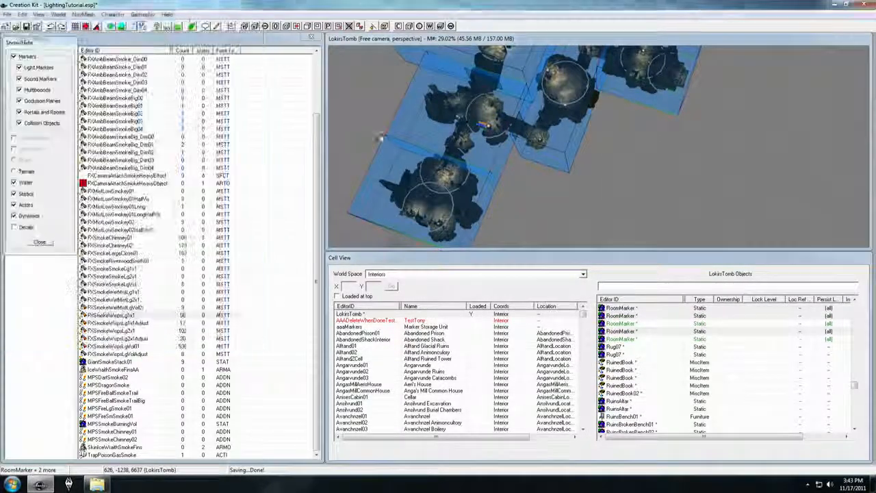